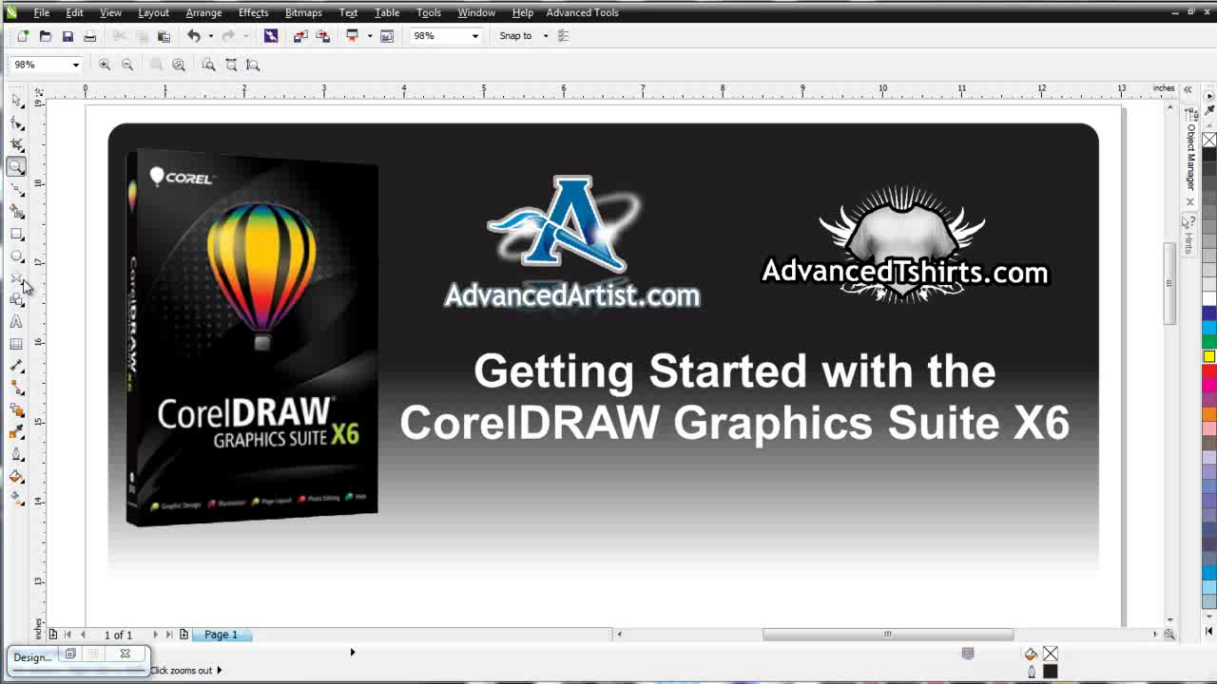
Step: Choose the Polygon tool from the toolbox's polygon flyout
{"action": "left_click", "coordinate": [21, 280]}
{"action": "left_click", "coordinate": [63, 287]}
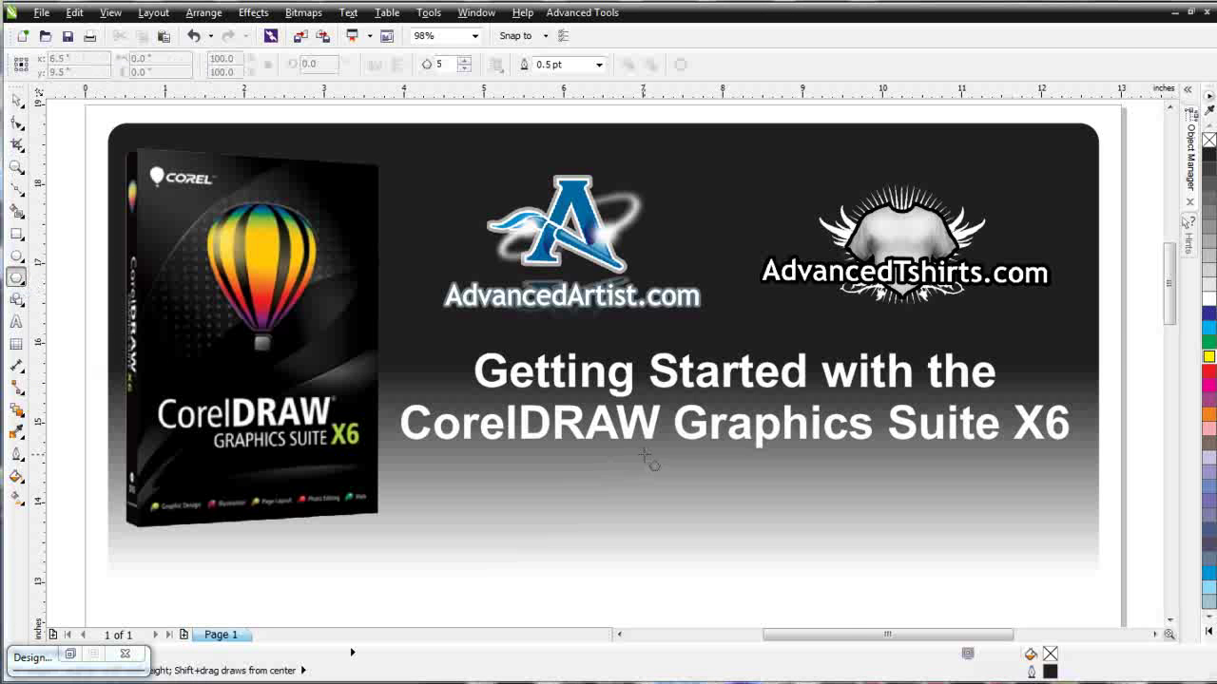
Step: Zoom out and draw an 8.667 × 2.188 inch rectangle beneath the banner
{"action": "scroll", "coordinate": [646, 462], "scroll_direction": "down", "scroll_amount": 1}
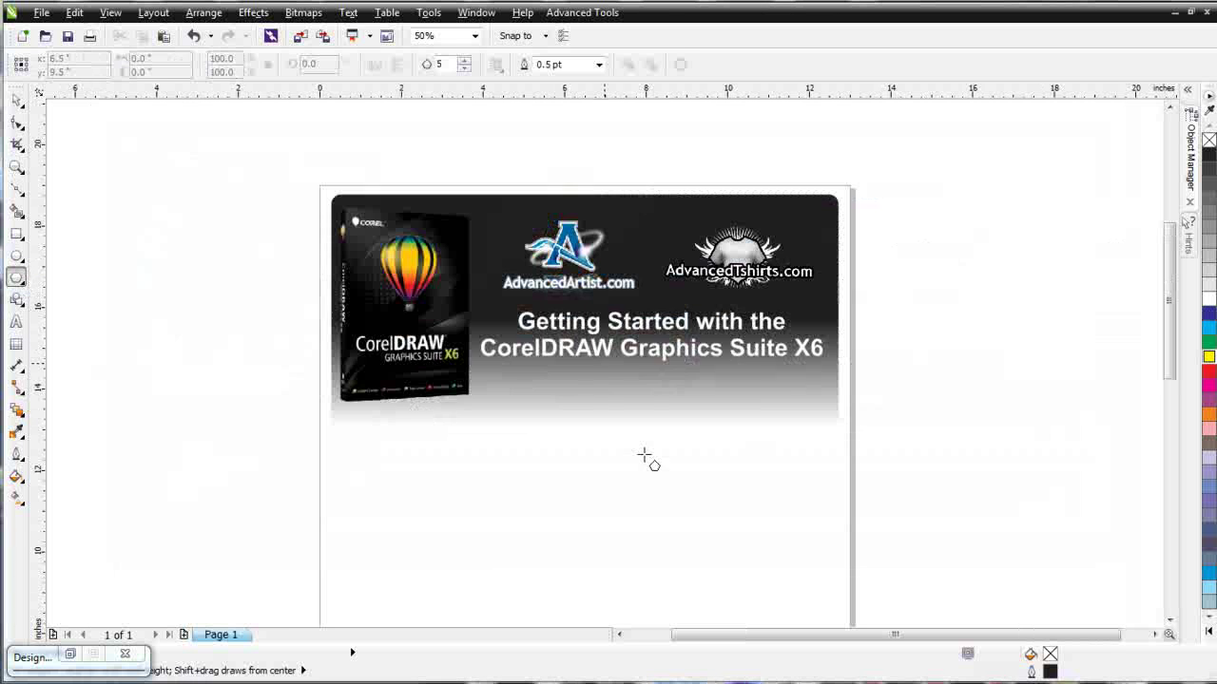
{"action": "left_click", "coordinate": [16, 233]}
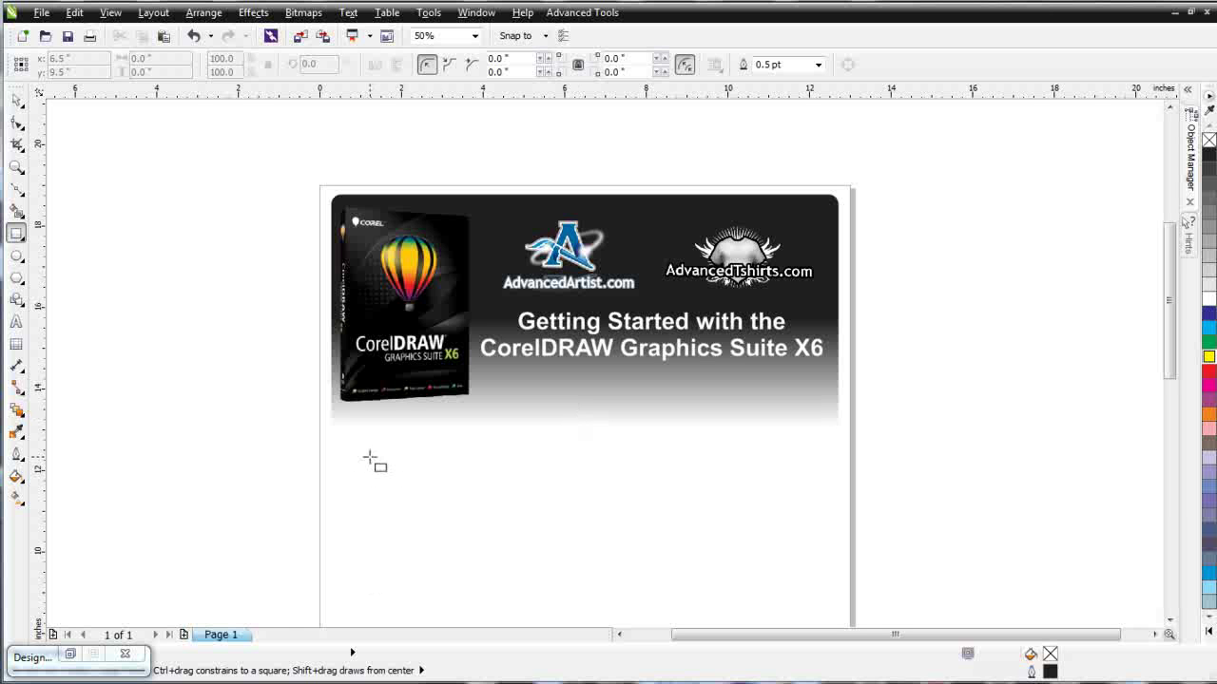
{"action": "left_click_drag", "start_coordinate": [370, 452], "coordinate": [725, 541]}
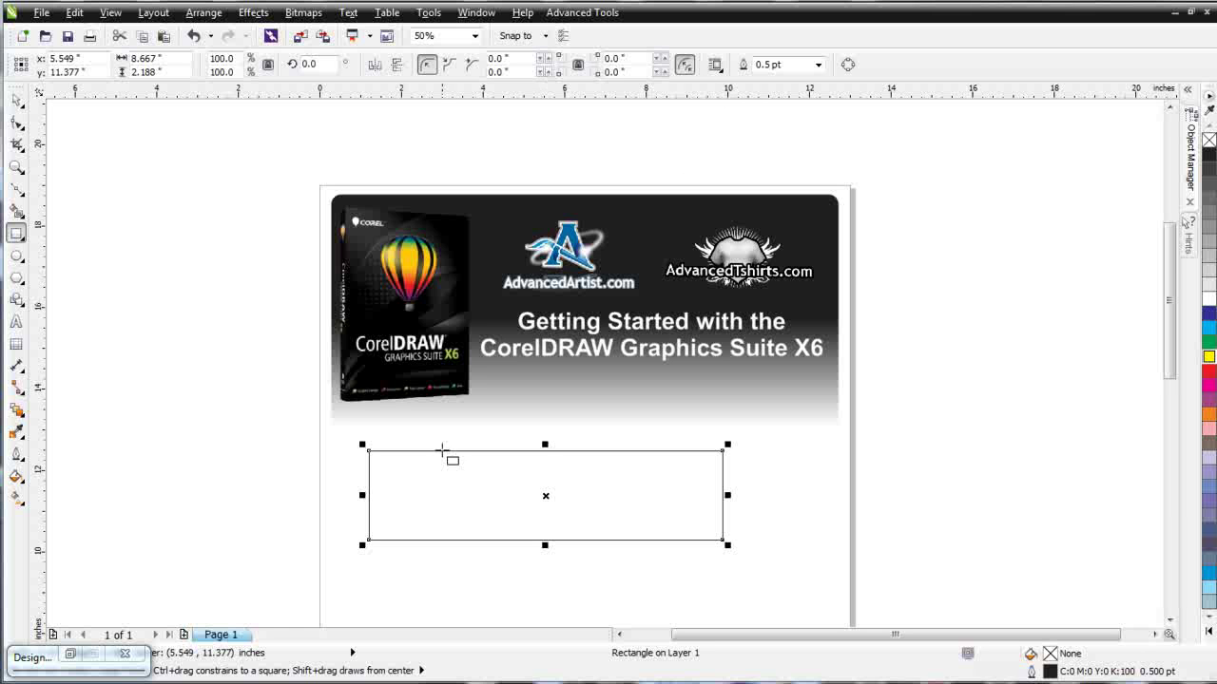
{"action": "left_click", "coordinate": [14, 98]}
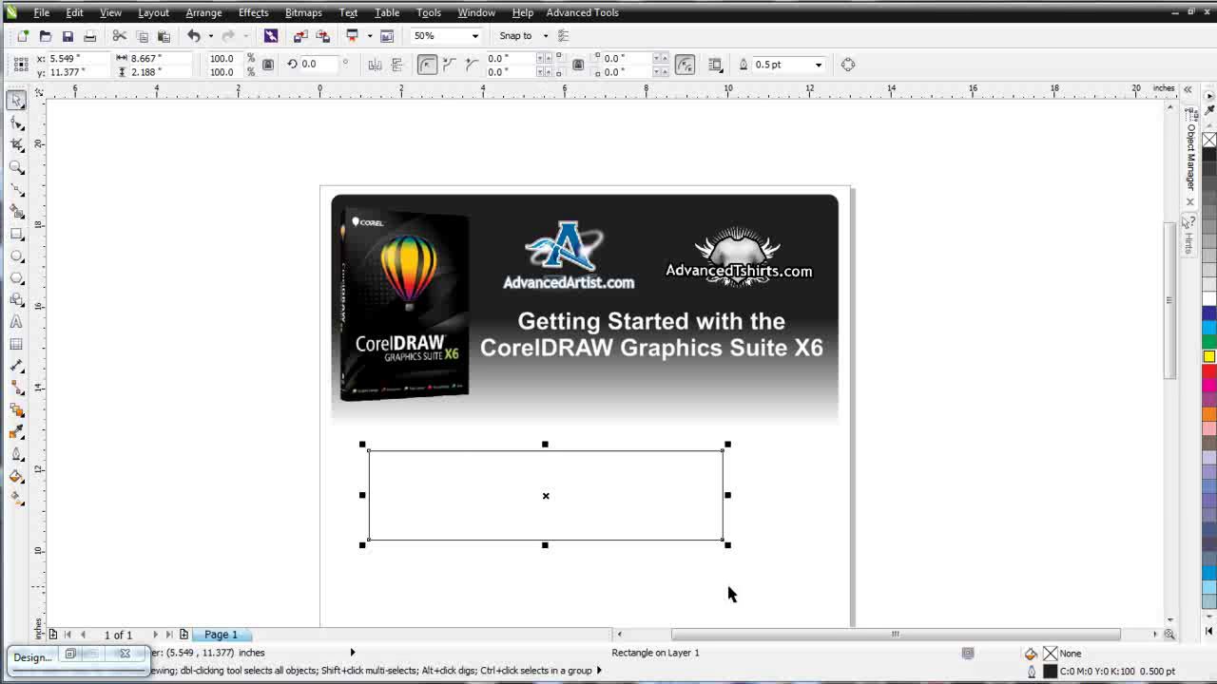
Step: Delete the wide rectangle and draw a 2 × 2 inch square below the banner
{"action": "key", "text": "Delete"}
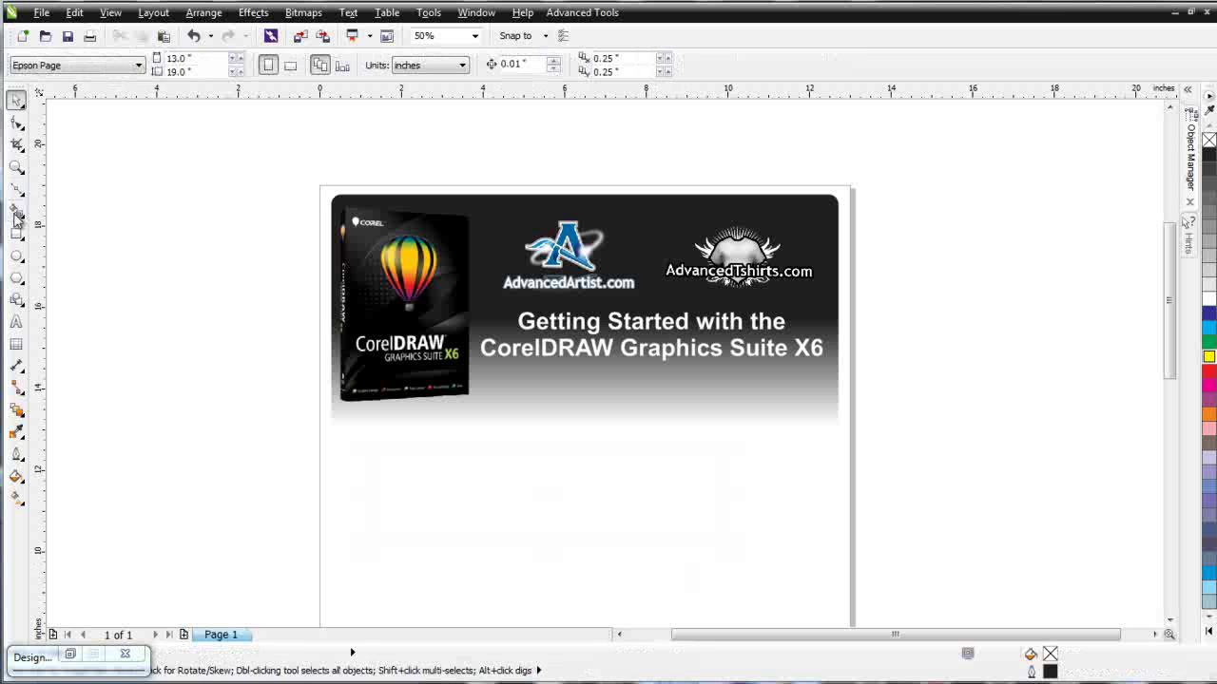
{"action": "left_click", "coordinate": [18, 234]}
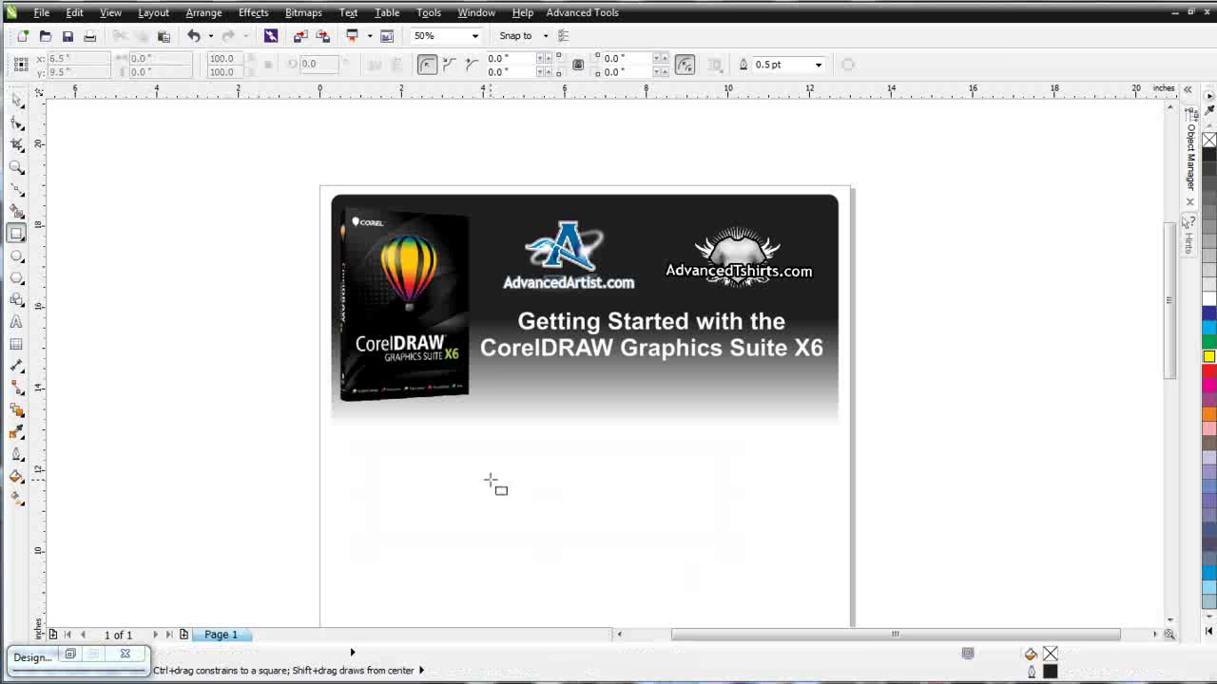
{"action": "mouse_move", "coordinate": [469, 484]}
{"action": "left_mouse_down"}
{"action": "mouse_move", "coordinate": [536, 556]}
{"action": "mouse_move", "coordinate": [506, 514]}
{"action": "mouse_move", "coordinate": [542, 557]}
{"action": "mouse_move", "coordinate": [518, 523]}
{"action": "mouse_move", "coordinate": [637, 571]}
{"action": "mouse_move", "coordinate": [634, 490]}
{"action": "mouse_move", "coordinate": [619, 553]}
{"action": "mouse_move", "coordinate": [592, 545]}
{"action": "mouse_move", "coordinate": [722, 516]}
{"action": "mouse_move", "coordinate": [598, 532]}
{"action": "mouse_move", "coordinate": [570, 492]}
{"action": "mouse_move", "coordinate": [665, 476]}
{"action": "mouse_move", "coordinate": [770, 478]}
{"action": "mouse_move", "coordinate": [534, 489]}
{"action": "mouse_move", "coordinate": [660, 500]}
{"action": "mouse_move", "coordinate": [589, 505]}
{"action": "mouse_move", "coordinate": [587, 460]}
{"action": "mouse_move", "coordinate": [659, 483]}
{"action": "mouse_move", "coordinate": [510, 497]}
{"action": "left_mouse_up"}
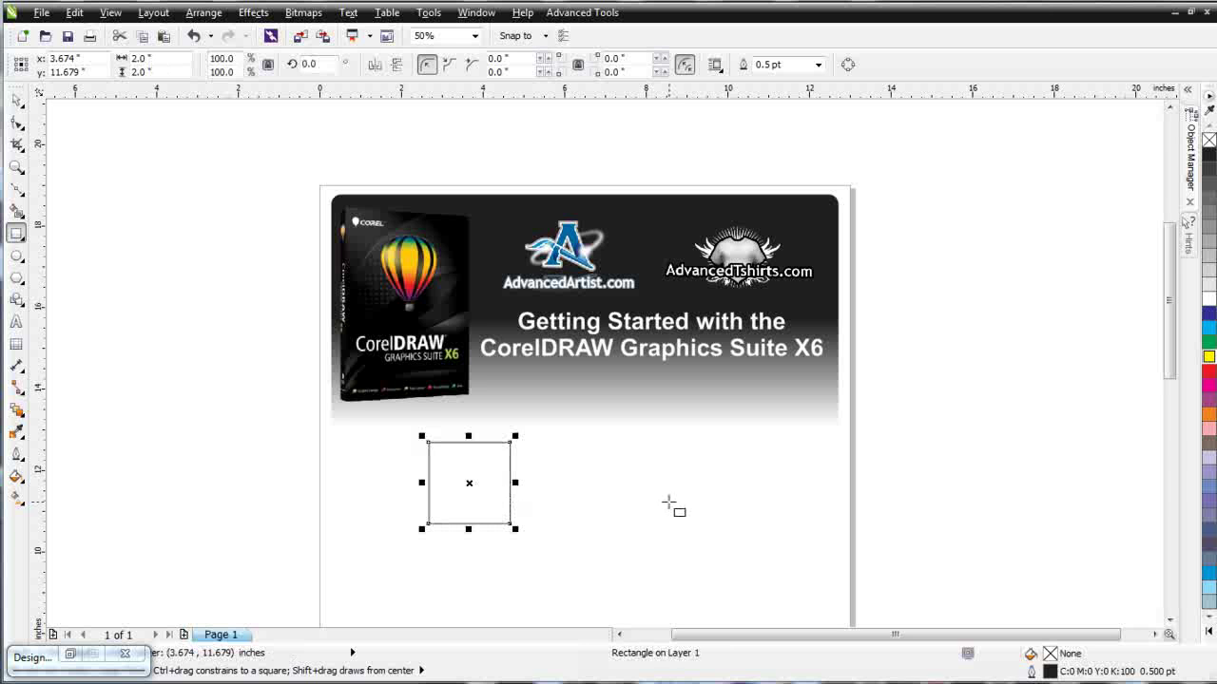
Step: Try rounded and scalloped corners on the square, then settle on 0.622-inch chamfers
{"action": "left_click", "coordinate": [16, 124]}
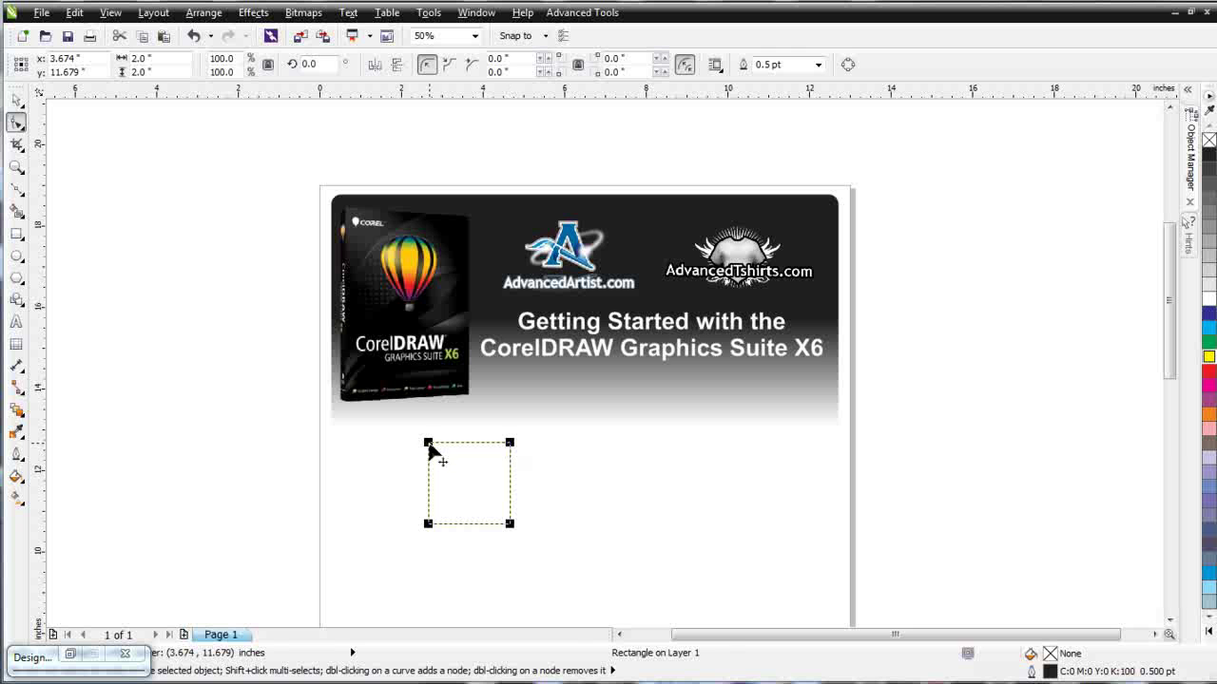
{"action": "left_click_drag", "start_coordinate": [429, 444], "coordinate": [435, 454]}
{"action": "scroll", "coordinate": [435, 454], "scroll_direction": "up", "scroll_amount": 2}
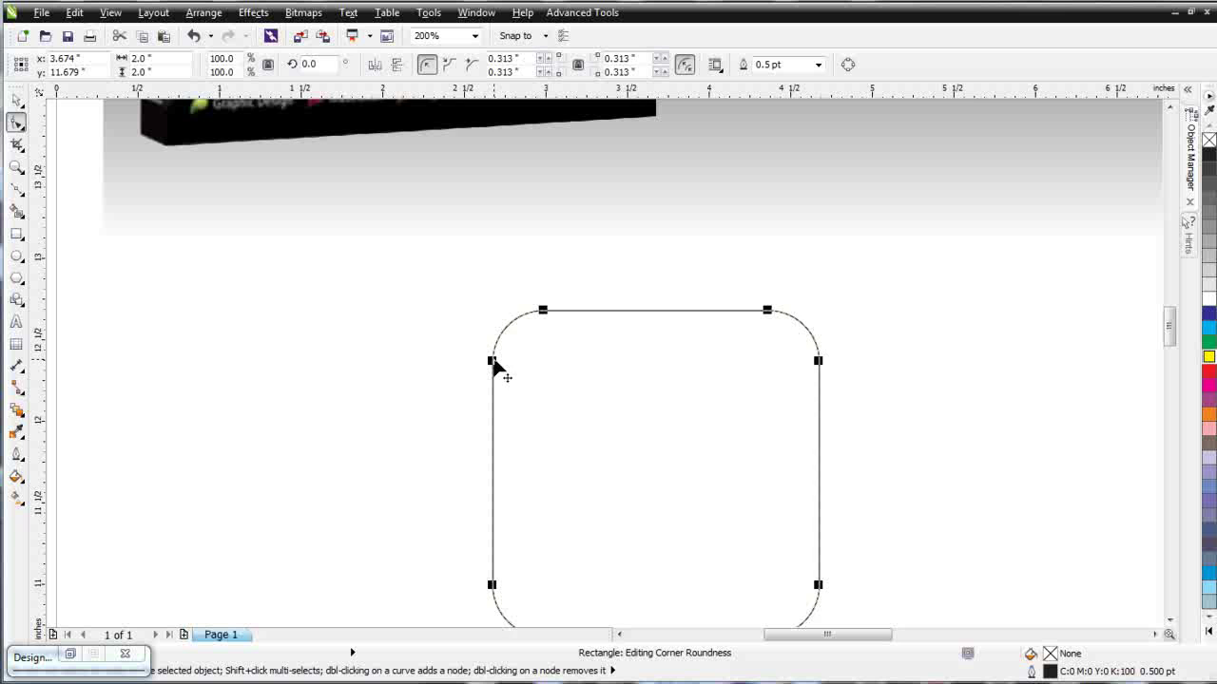
{"action": "left_click_drag", "start_coordinate": [493, 363], "coordinate": [502, 332]}
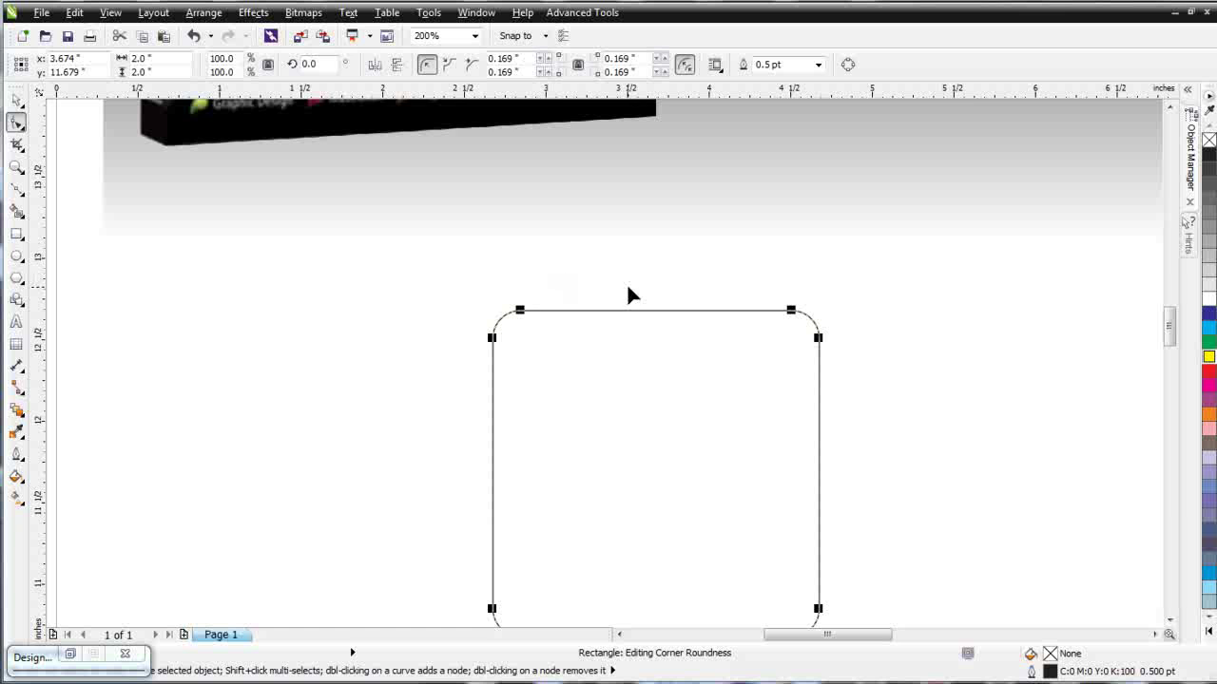
{"action": "left_click", "coordinate": [450, 64]}
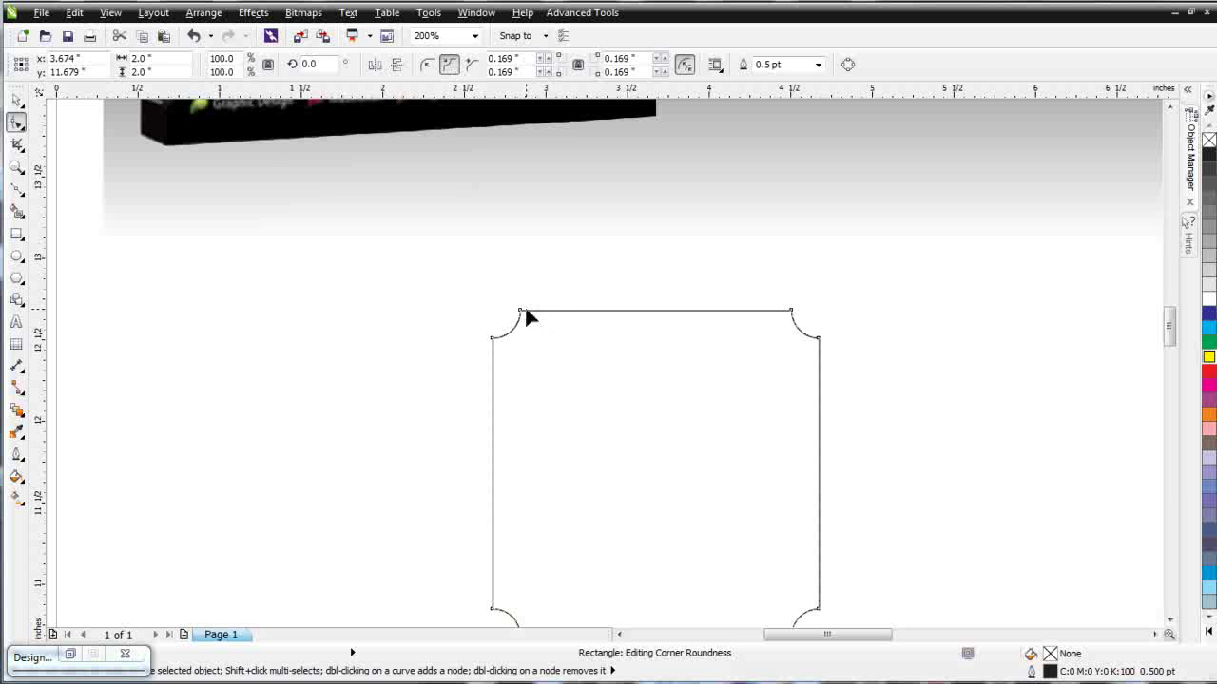
{"action": "left_click_drag", "start_coordinate": [520, 314], "coordinate": [574, 314]}
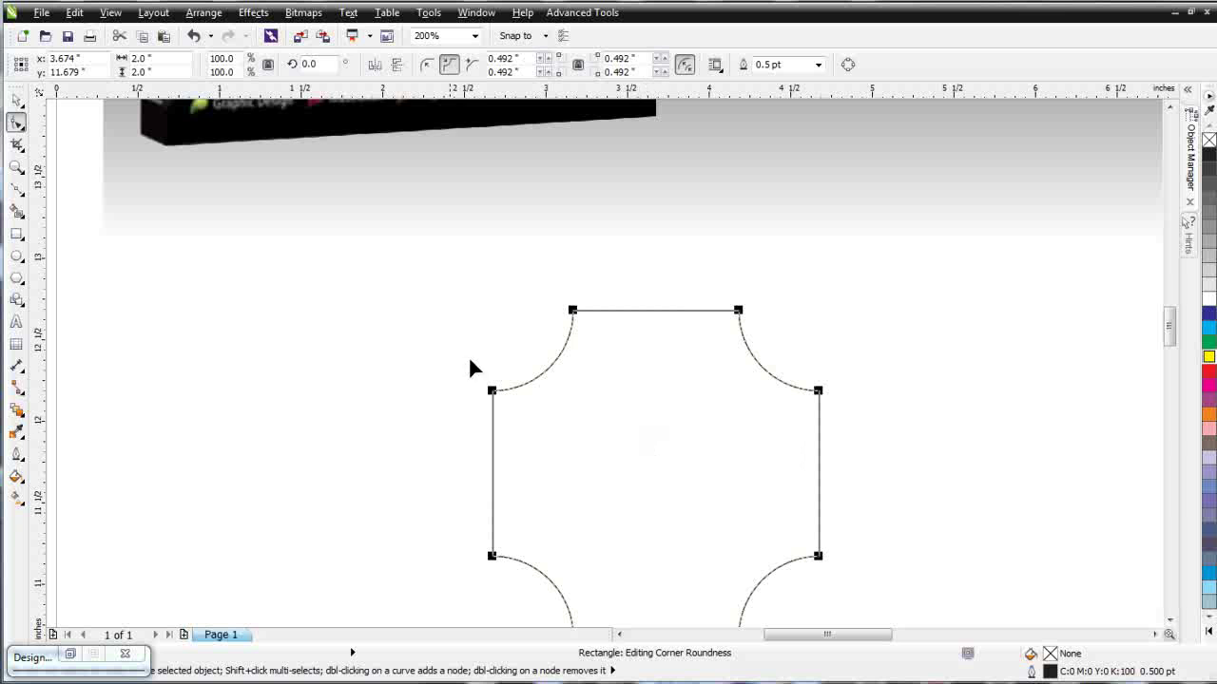
{"action": "left_click", "coordinate": [473, 64]}
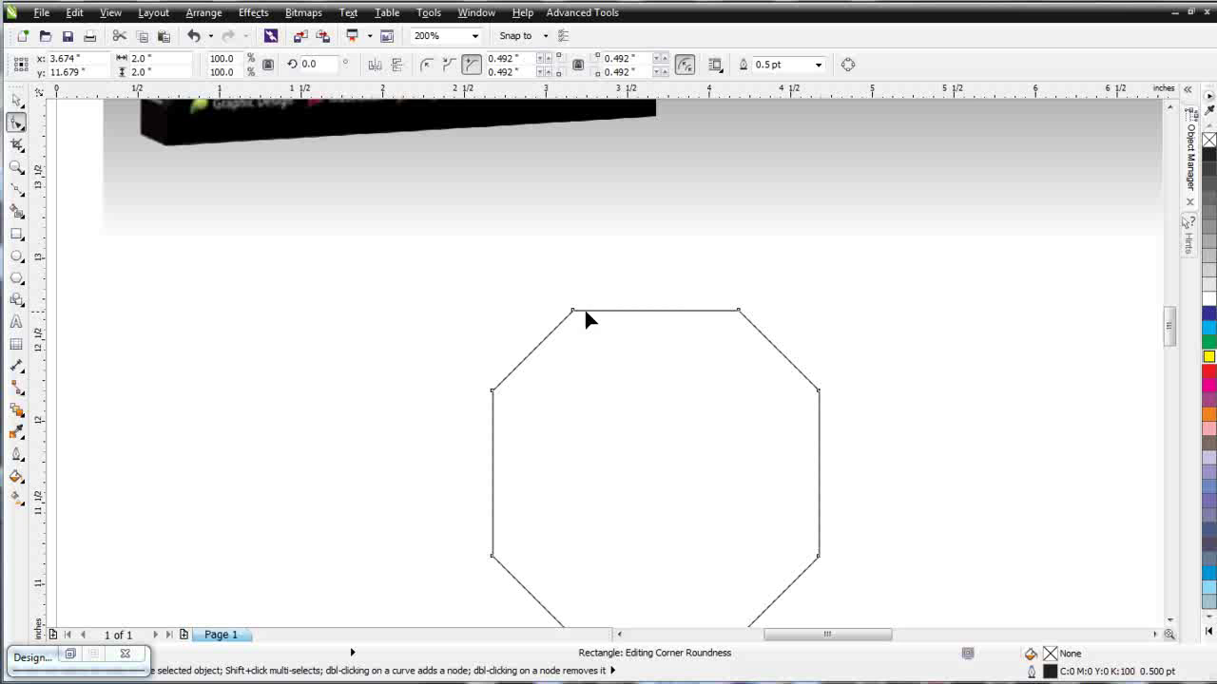
{"action": "left_click_drag", "start_coordinate": [573, 313], "coordinate": [594, 314]}
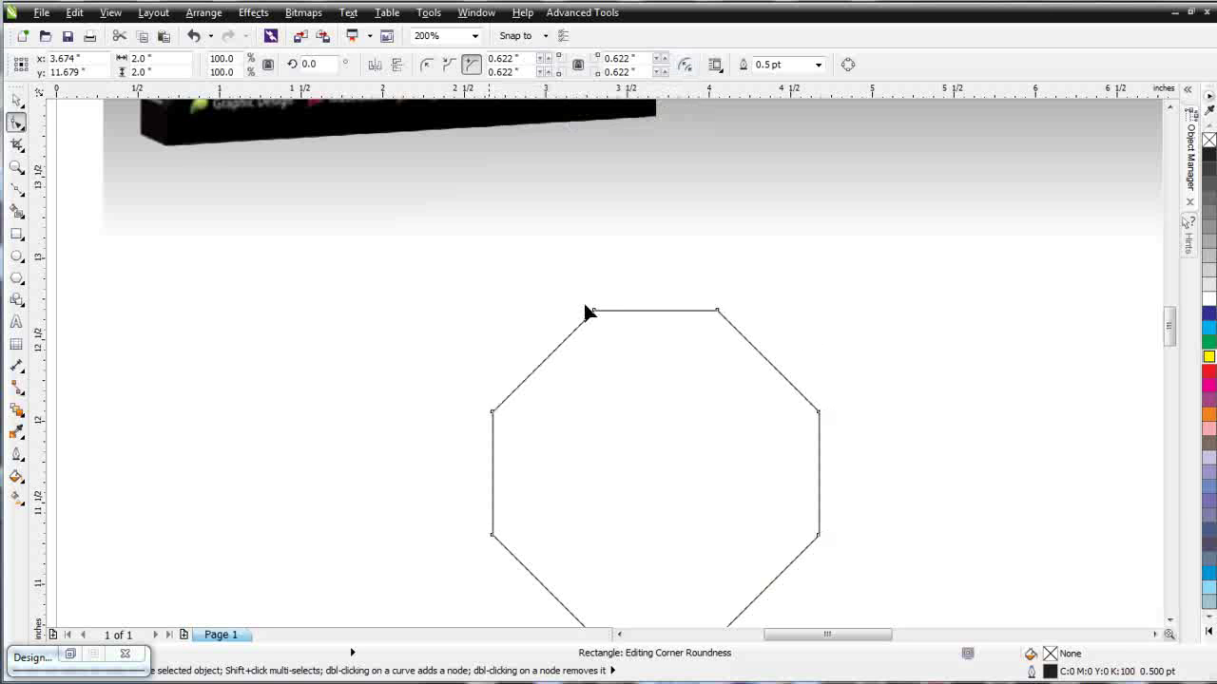
Step: With relative corner scaling on, resize the octagon to 2.674 × 1.445 inches and move it up-left
{"action": "left_click", "coordinate": [17, 99]}
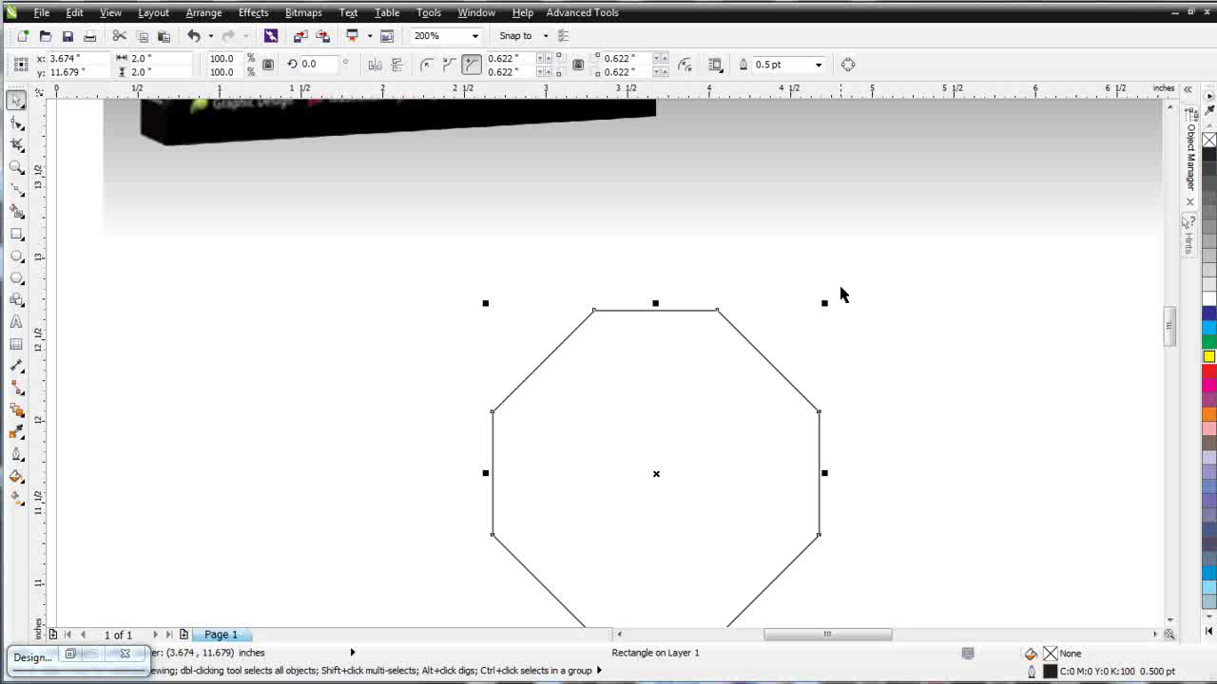
{"action": "left_click_drag", "start_coordinate": [824, 303], "coordinate": [1036, 321]}
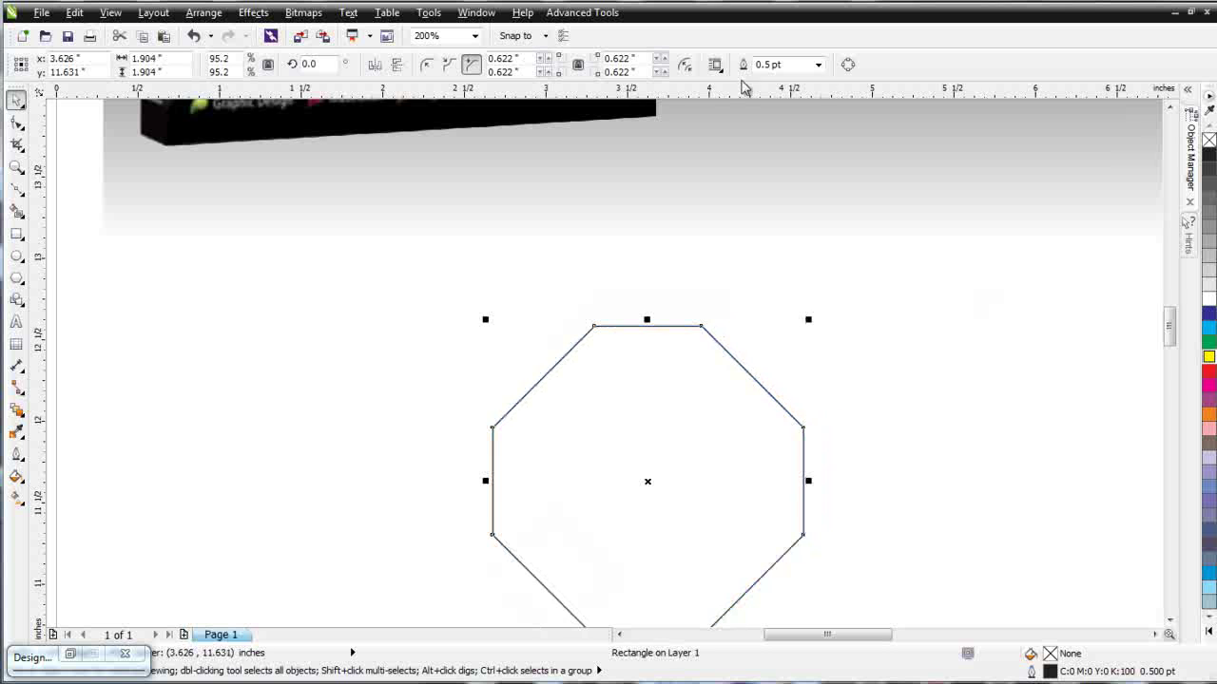
{"action": "left_click", "coordinate": [684, 64]}
{"action": "left_click_drag", "start_coordinate": [809, 322], "coordinate": [594, 528]}
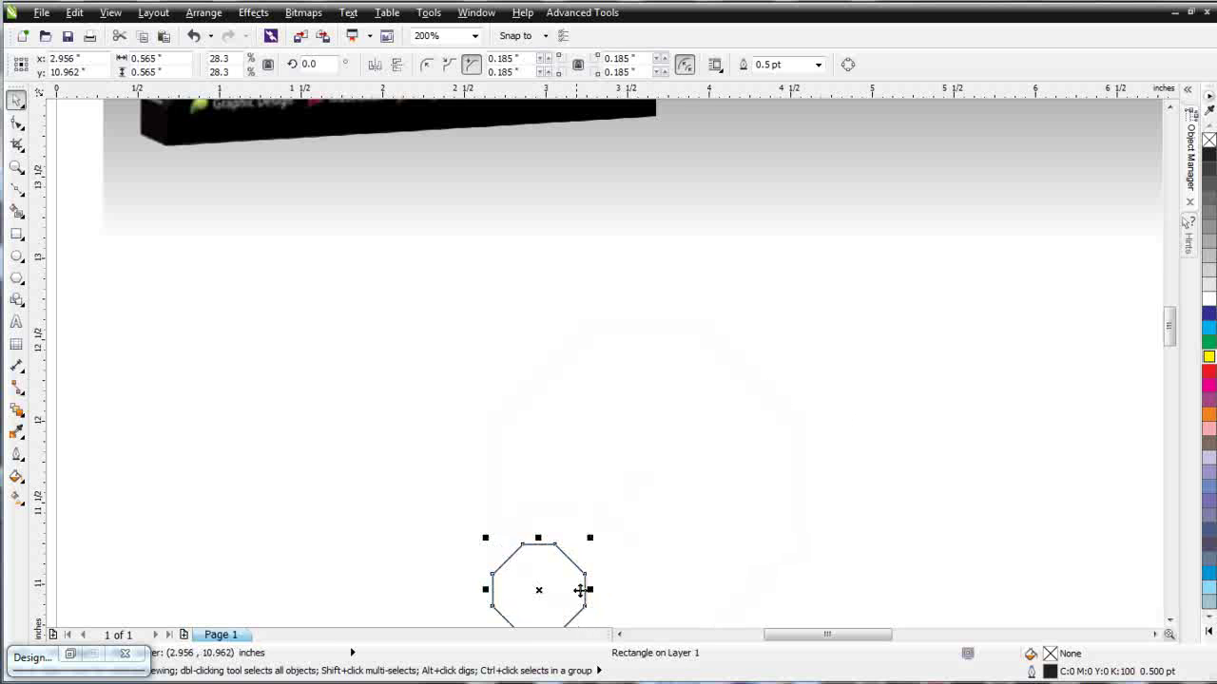
{"action": "left_click_drag", "start_coordinate": [590, 590], "coordinate": [933, 591]}
{"action": "left_click_drag", "start_coordinate": [709, 538], "coordinate": [714, 401]}
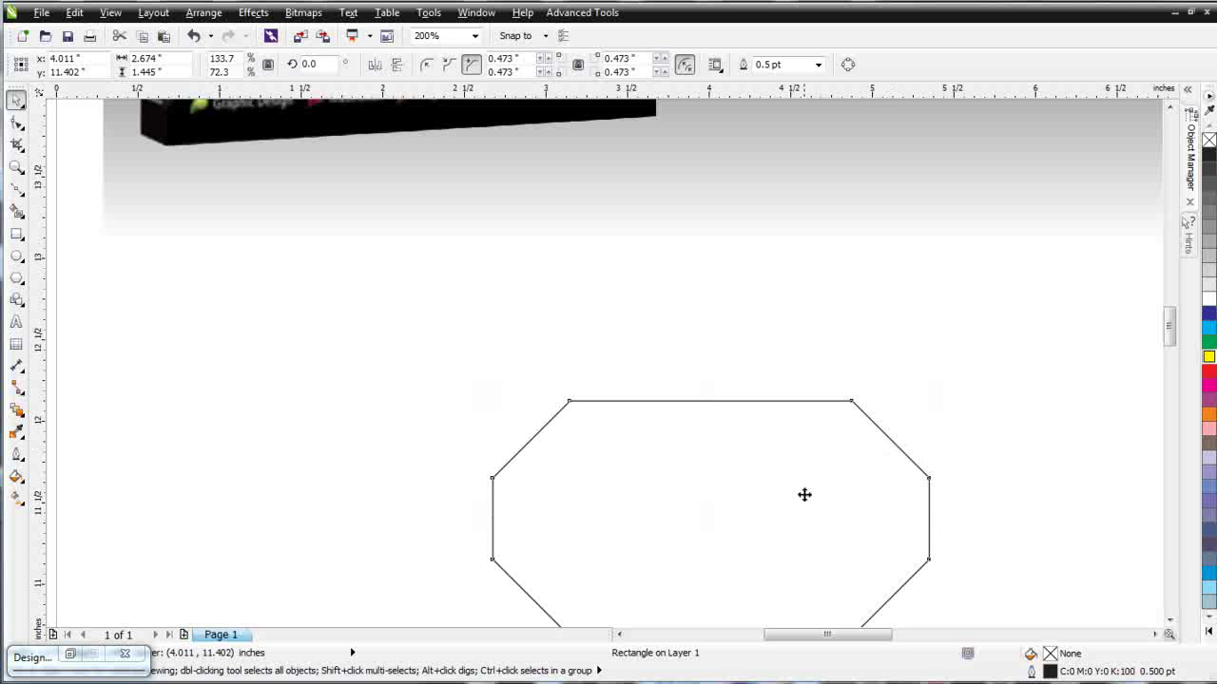
{"action": "left_click_drag", "start_coordinate": [804, 495], "coordinate": [712, 376]}
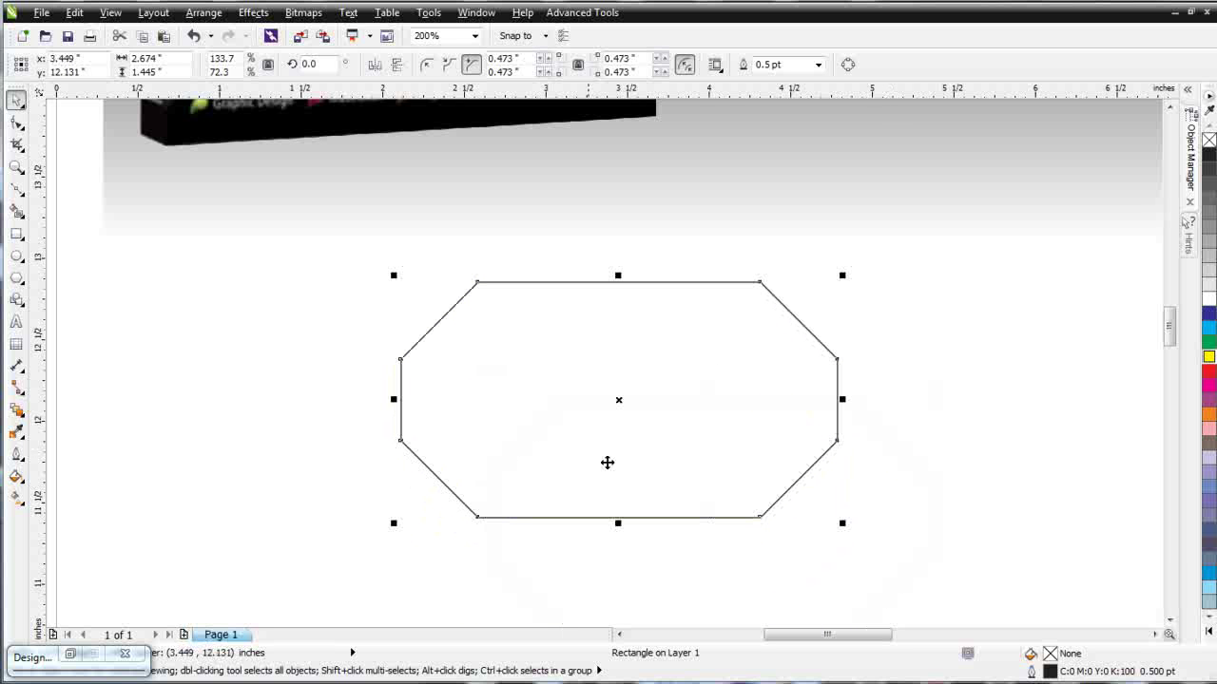
Step: Convert the octagon to curves and slant its top edge, then undo both changes
{"action": "left_click", "coordinate": [847, 63]}
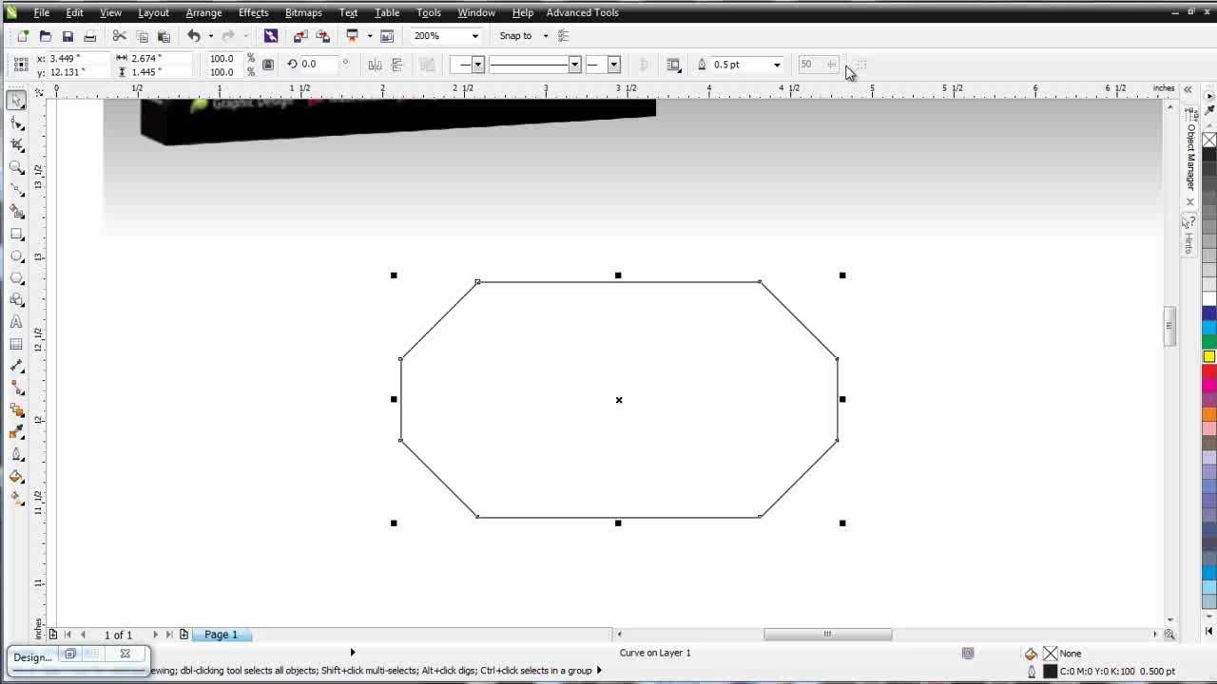
{"action": "left_click", "coordinate": [17, 123]}
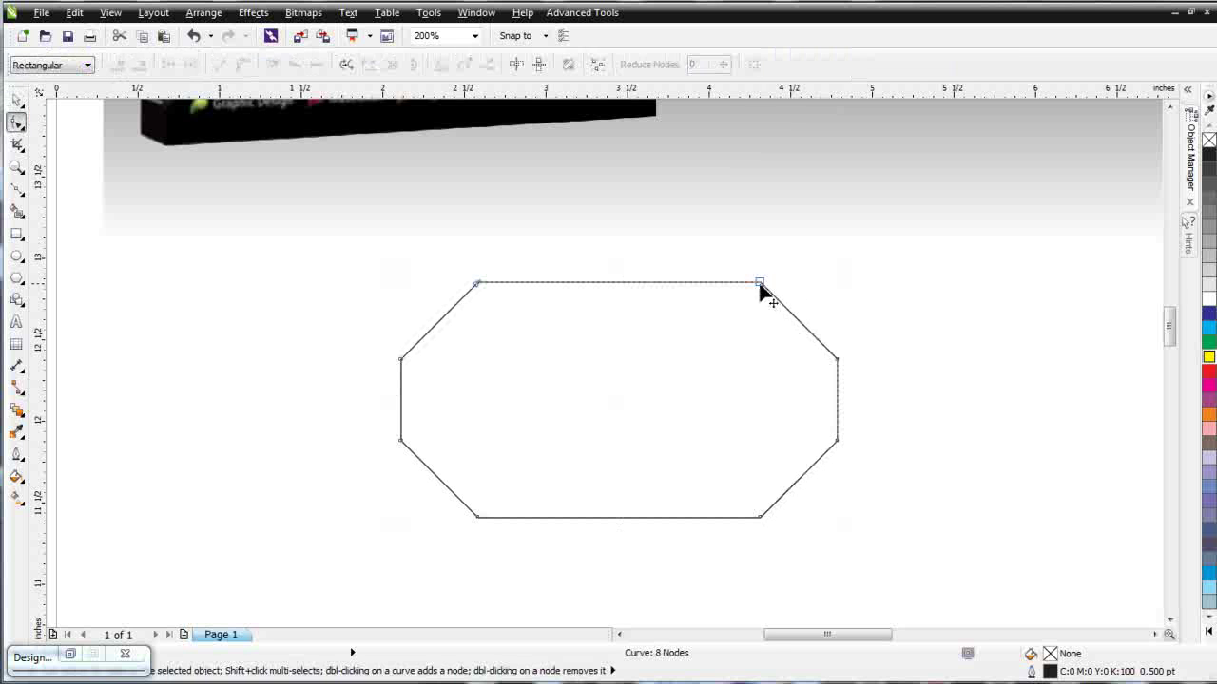
{"action": "left_click_drag", "start_coordinate": [759, 283], "coordinate": [738, 344]}
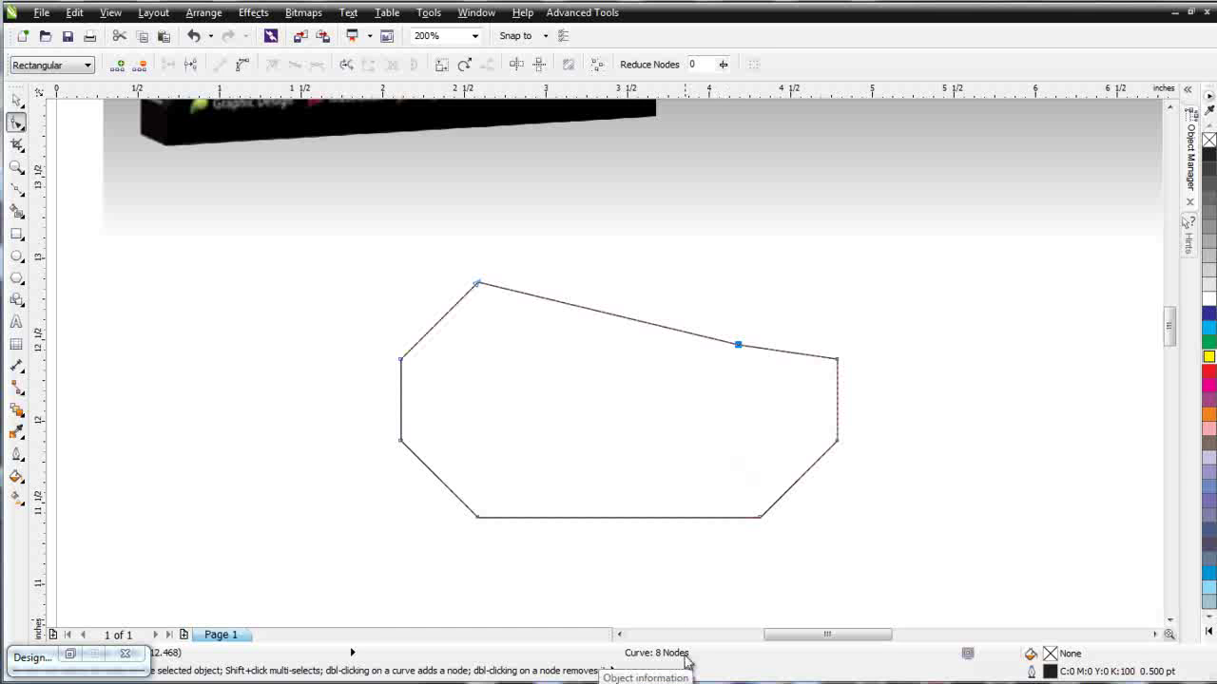
{"action": "key", "text": "ctrl+z"}
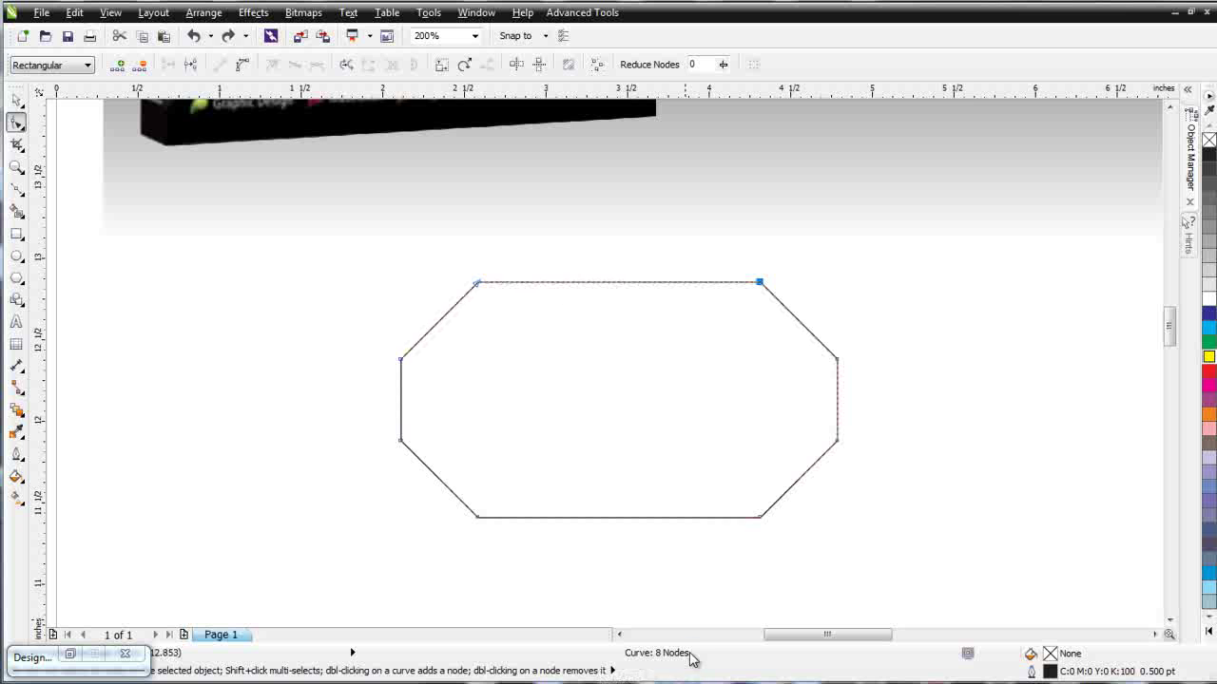
{"action": "key", "text": "ctrl+z"}
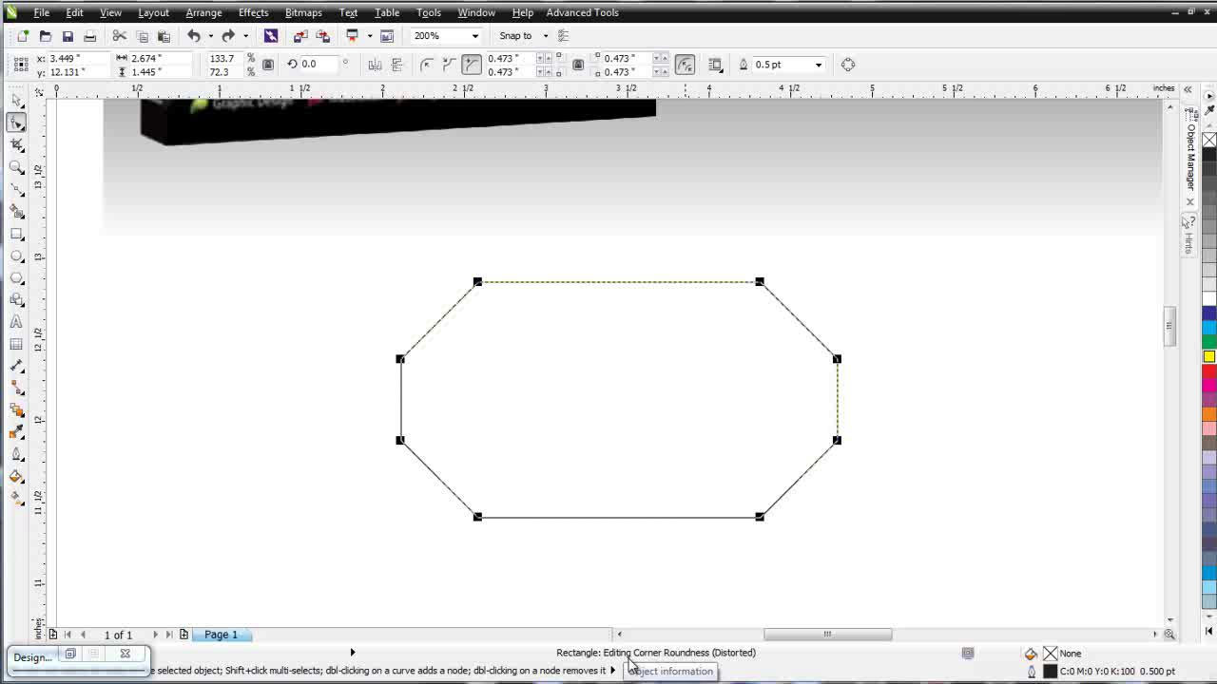
Step: Make the 0.473-inch corners rounded and move the rounded rectangle to the right
{"action": "left_click", "coordinate": [428, 66]}
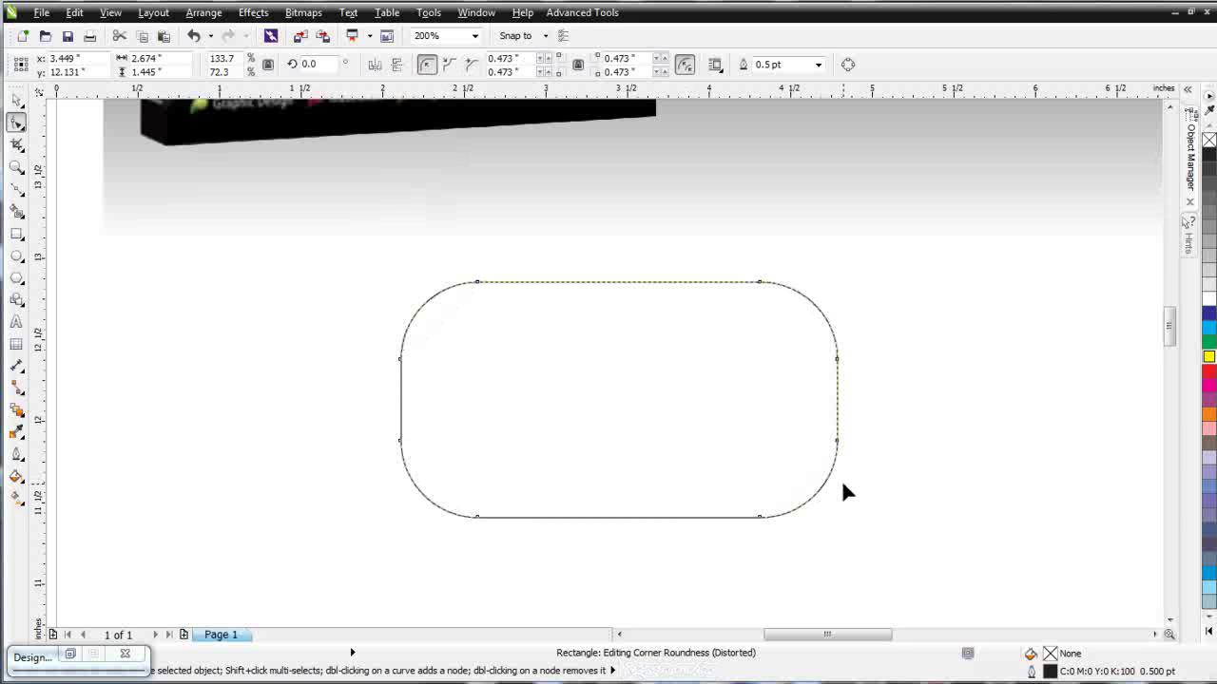
{"action": "left_click", "coordinate": [17, 99]}
{"action": "left_click_drag", "start_coordinate": [491, 440], "coordinate": [948, 373]}
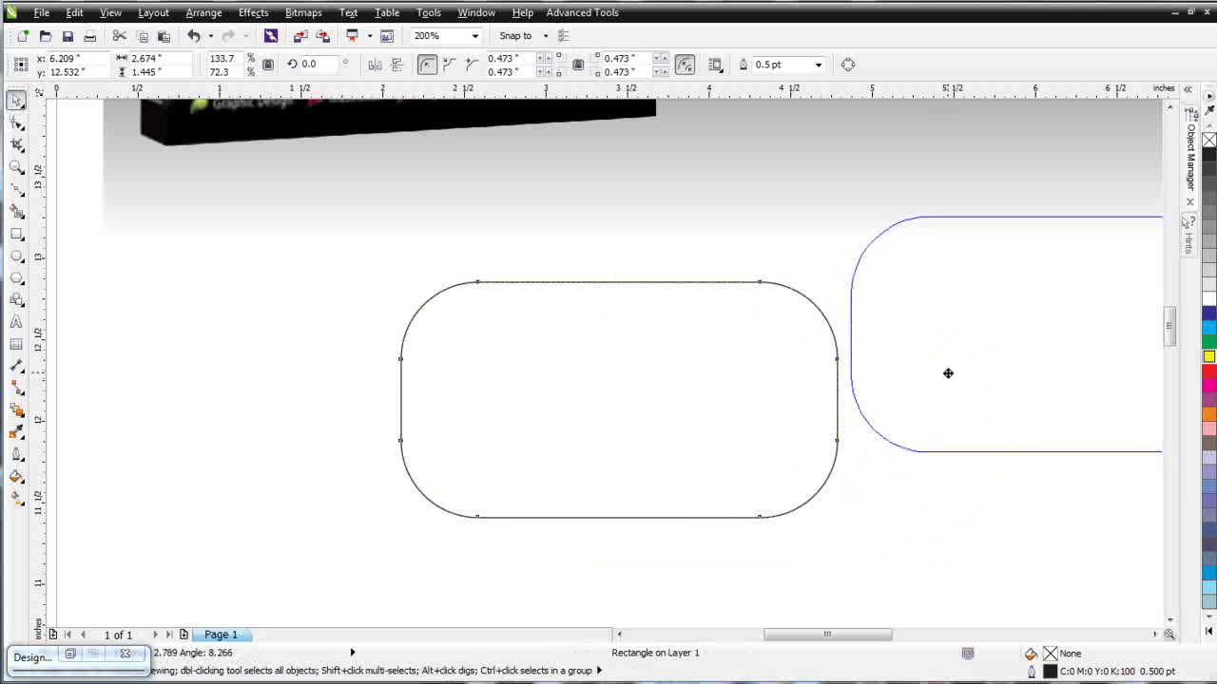
Step: Draw a wide ellipse and a circle overlapping its lower right
{"action": "left_click", "coordinate": [17, 255]}
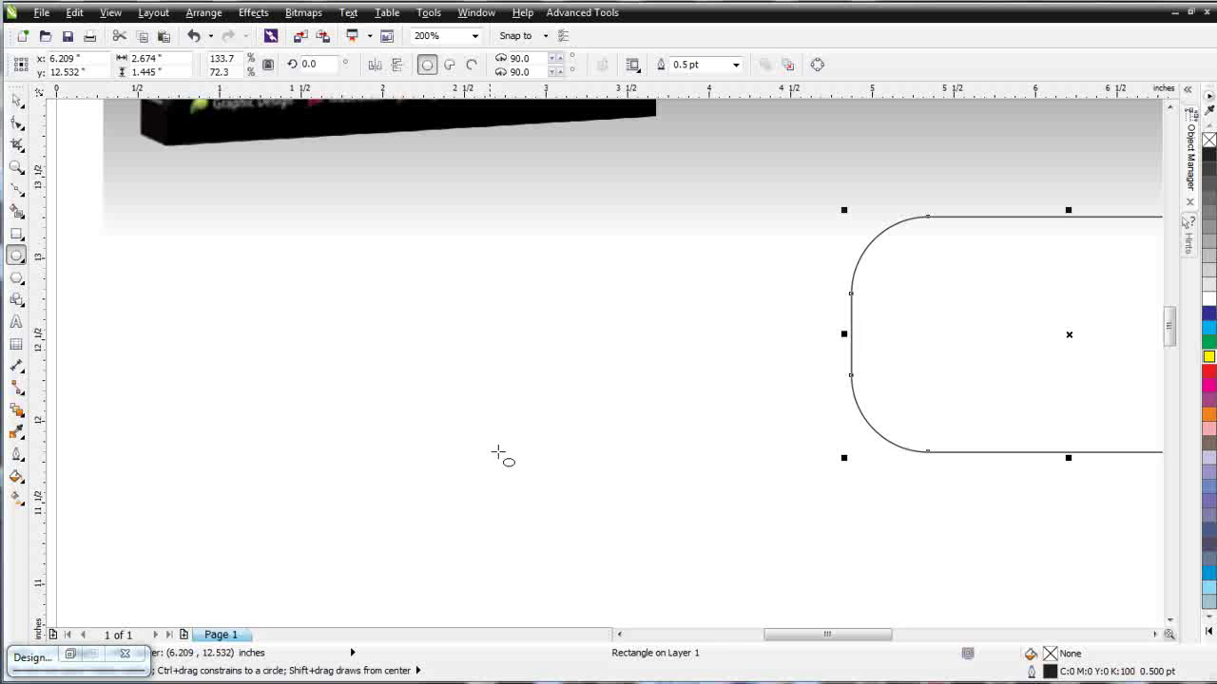
{"action": "left_click_drag", "start_coordinate": [197, 290], "coordinate": [959, 594]}
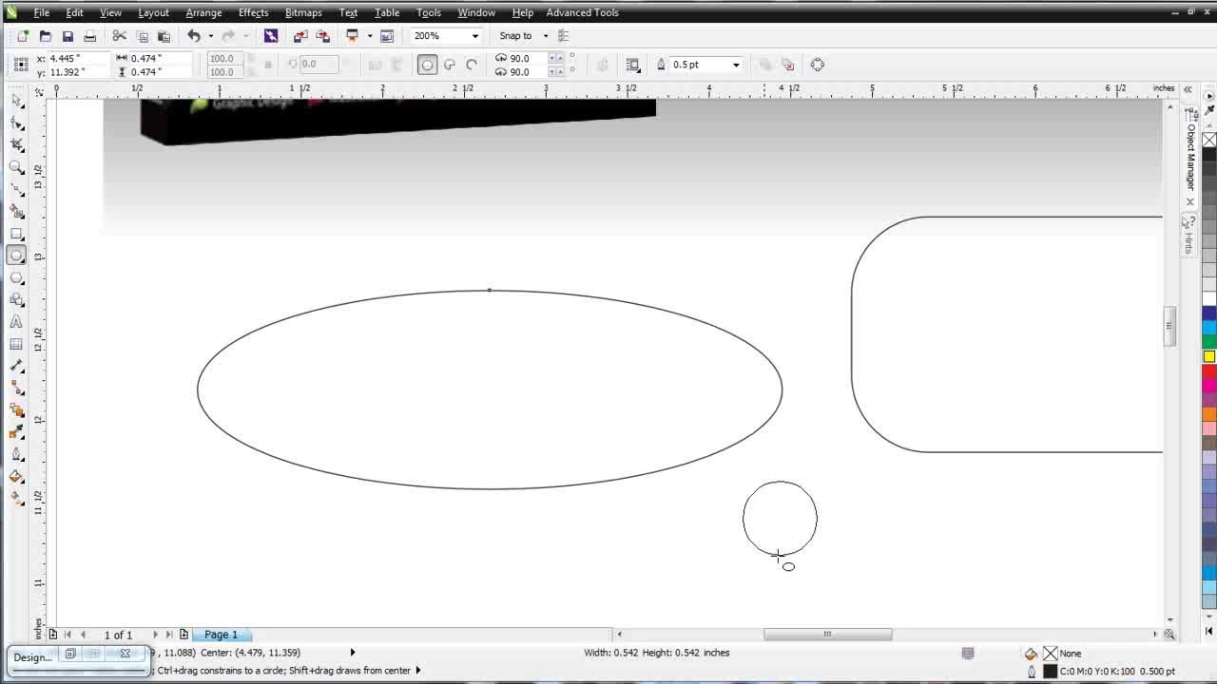
{"action": "mouse_move", "coordinate": [777, 556]}
{"action": "left_mouse_down"}
{"action": "mouse_move", "coordinate": [633, 518]}
{"action": "mouse_move", "coordinate": [456, 535]}
{"action": "mouse_move", "coordinate": [630, 538]}
{"action": "mouse_move", "coordinate": [703, 453]}
{"action": "mouse_move", "coordinate": [691, 269]}
{"action": "mouse_move", "coordinate": [700, 402]}
{"action": "mouse_move", "coordinate": [715, 369]}
{"action": "left_mouse_up"}
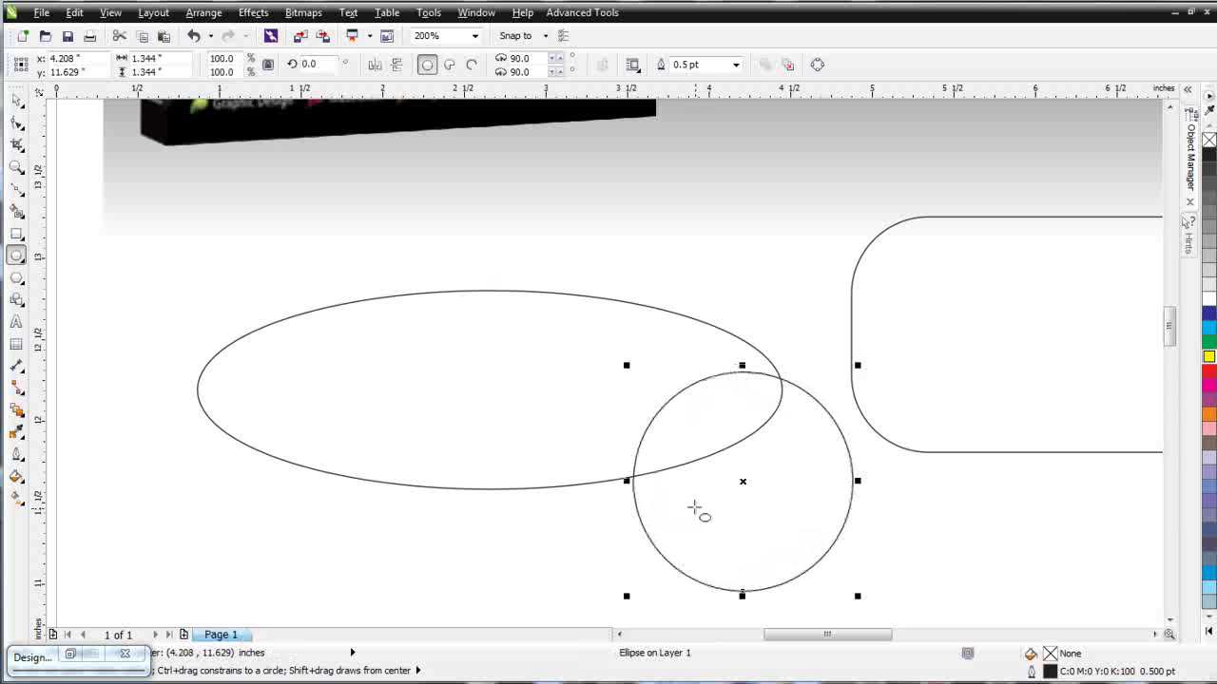
Step: Try a pie wedge on the circle, undo it, and move the circle below the ellipse
{"action": "left_click", "coordinate": [16, 122]}
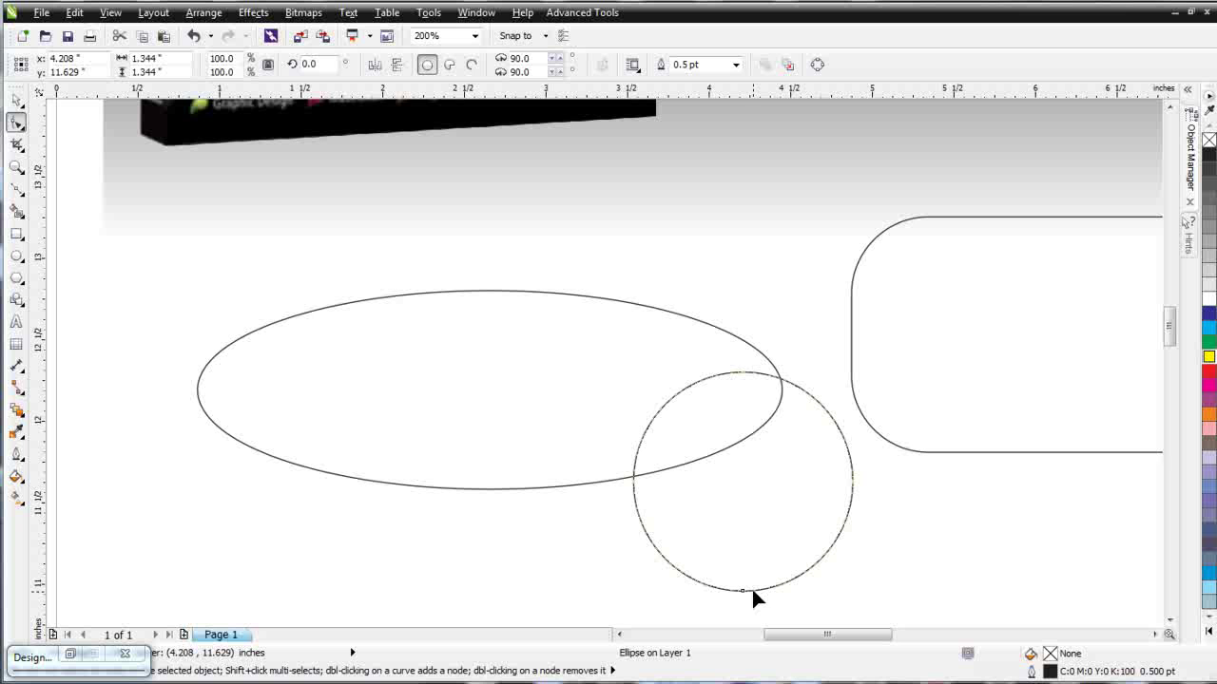
{"action": "left_click_drag", "start_coordinate": [742, 591], "coordinate": [681, 391]}
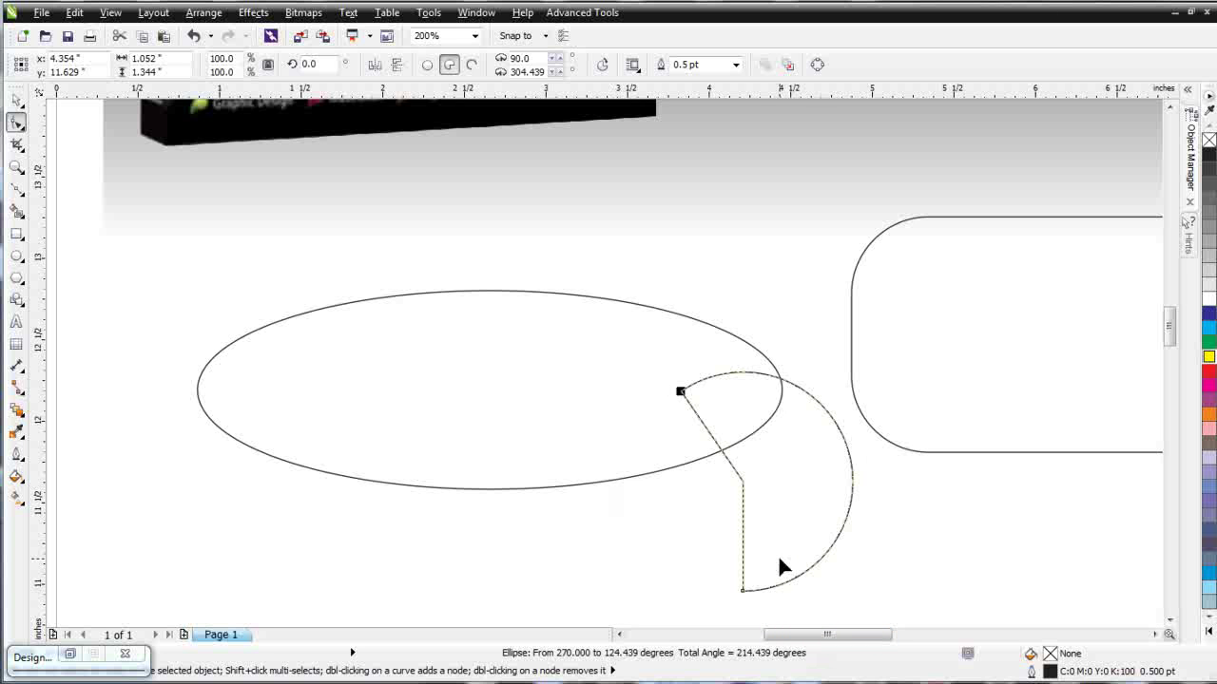
{"action": "key", "text": "ctrl+z"}
{"action": "key", "text": "F3"}
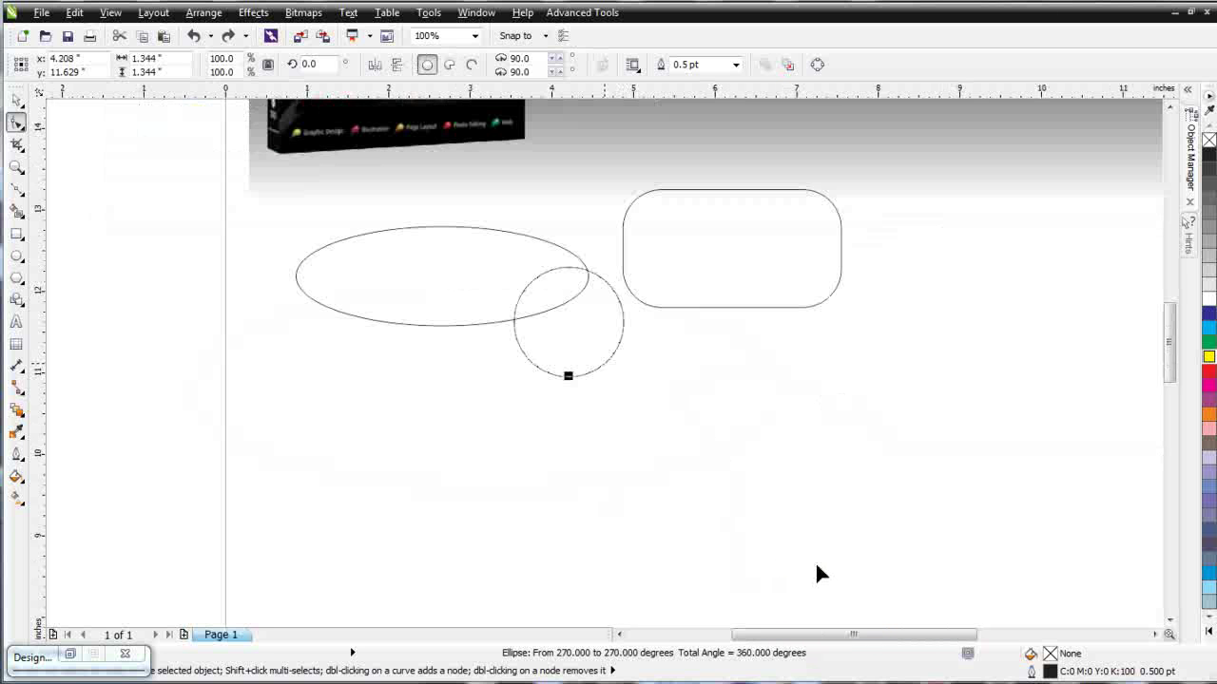
{"action": "left_click", "coordinate": [16, 99]}
{"action": "left_click_drag", "start_coordinate": [554, 329], "coordinate": [473, 480]}
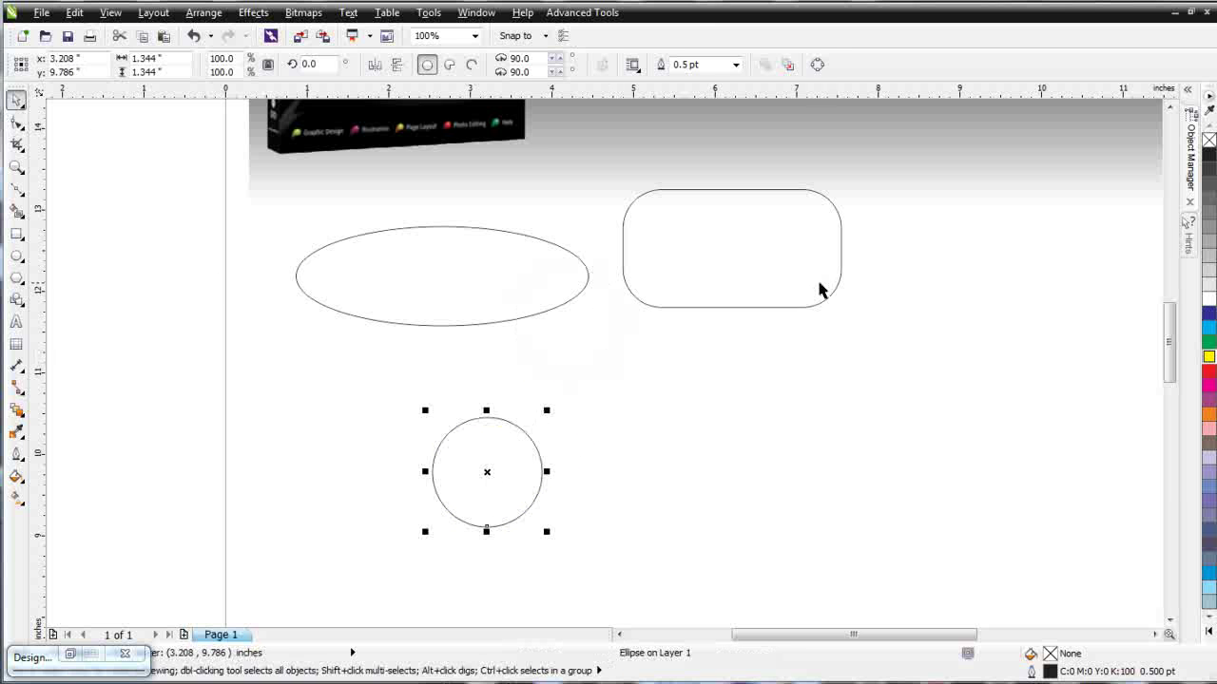
Step: Delete the circle, the ellipse and the rounded rectangle
{"action": "key", "text": "Delete"}
{"action": "left_click", "coordinate": [409, 288]}
{"action": "key", "text": "Delete"}
{"action": "left_click", "coordinate": [742, 290]}
{"action": "key", "text": "Delete"}
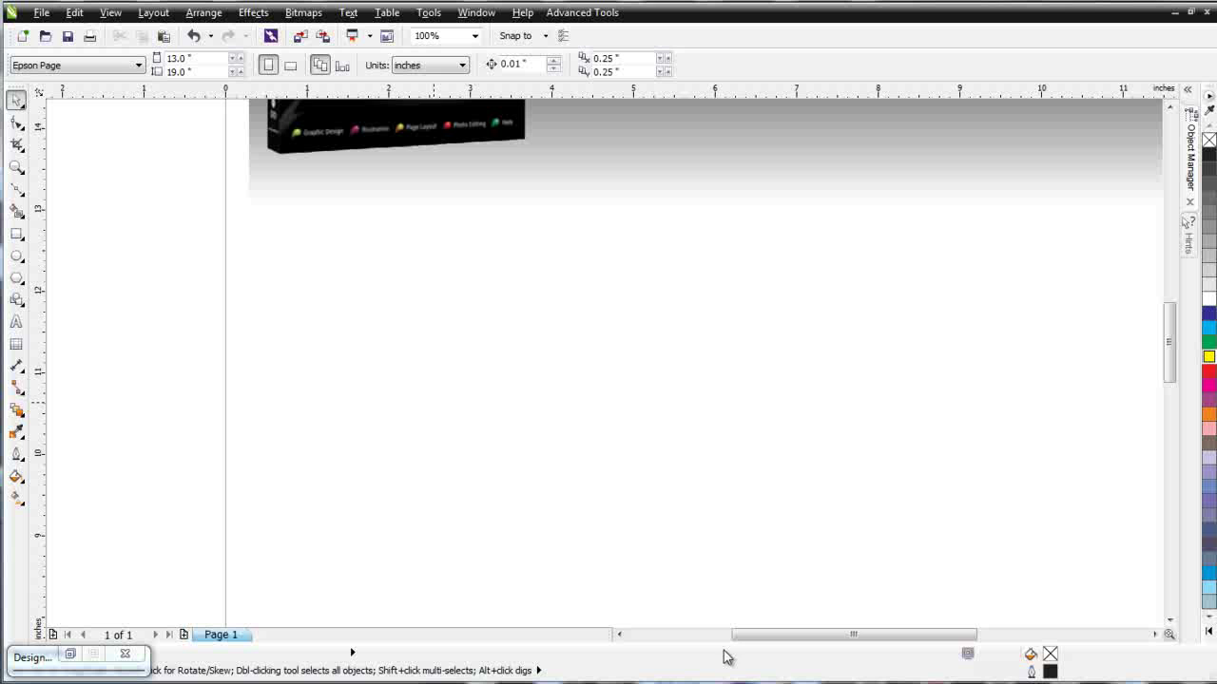
Step: Draw a pentagon below the banner and raise its side count to 25
{"action": "left_click", "coordinate": [16, 278]}
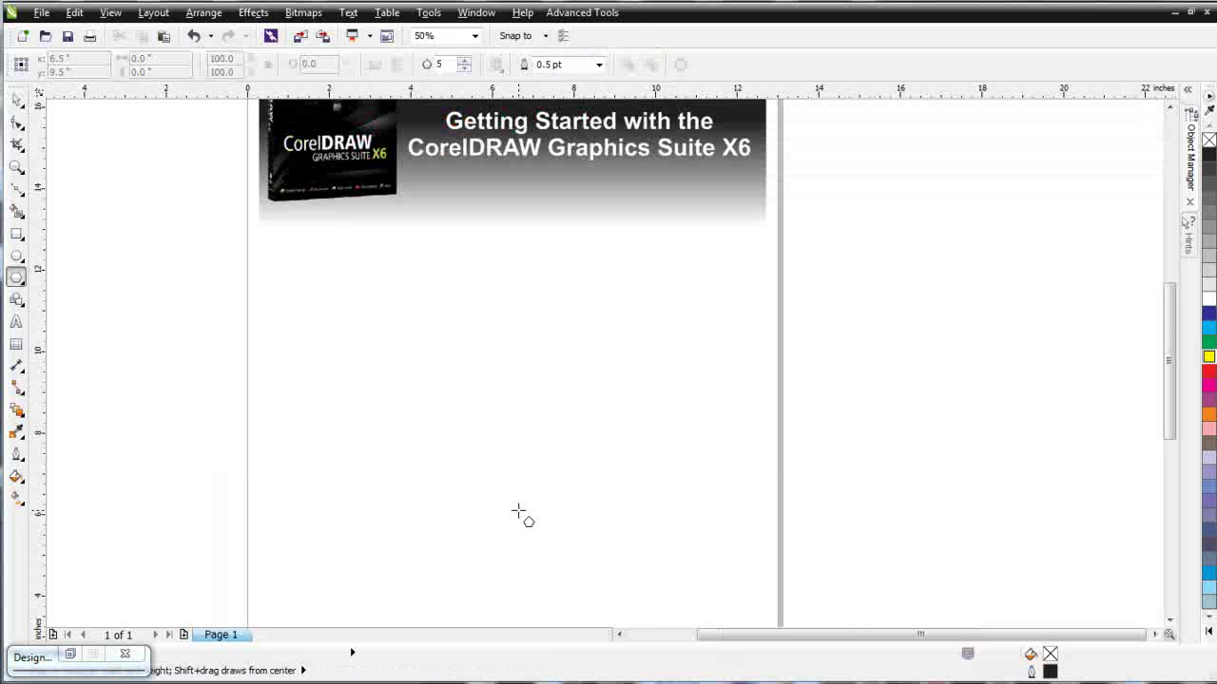
{"action": "mouse_move", "coordinate": [388, 360]}
{"action": "left_mouse_down"}
{"action": "mouse_move", "coordinate": [646, 524]}
{"action": "mouse_move", "coordinate": [710, 507]}
{"action": "mouse_move", "coordinate": [595, 505]}
{"action": "mouse_move", "coordinate": [542, 486]}
{"action": "mouse_move", "coordinate": [557, 481]}
{"action": "mouse_move", "coordinate": [486, 399]}
{"action": "mouse_move", "coordinate": [577, 439]}
{"action": "mouse_move", "coordinate": [575, 424]}
{"action": "mouse_move", "coordinate": [480, 276]}
{"action": "mouse_move", "coordinate": [609, 306]}
{"action": "mouse_move", "coordinate": [465, 334]}
{"action": "mouse_move", "coordinate": [434, 385]}
{"action": "mouse_move", "coordinate": [534, 443]}
{"action": "left_mouse_up"}
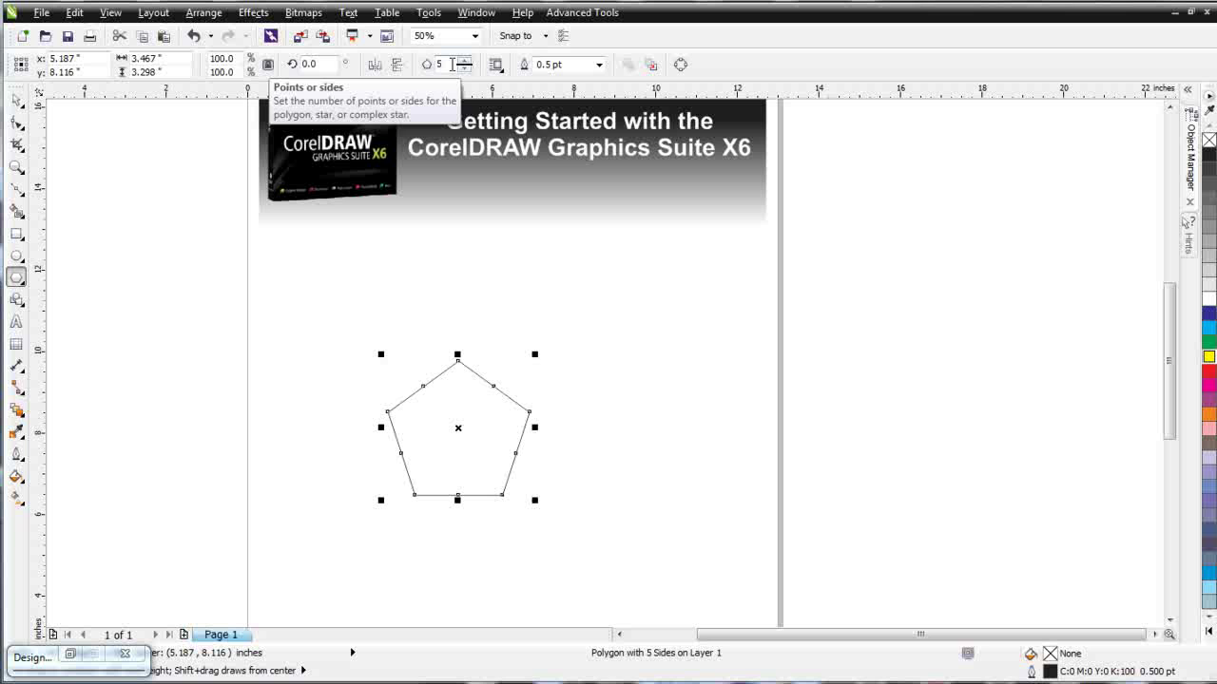
{"action": "double_click", "coordinate": [452, 64]}
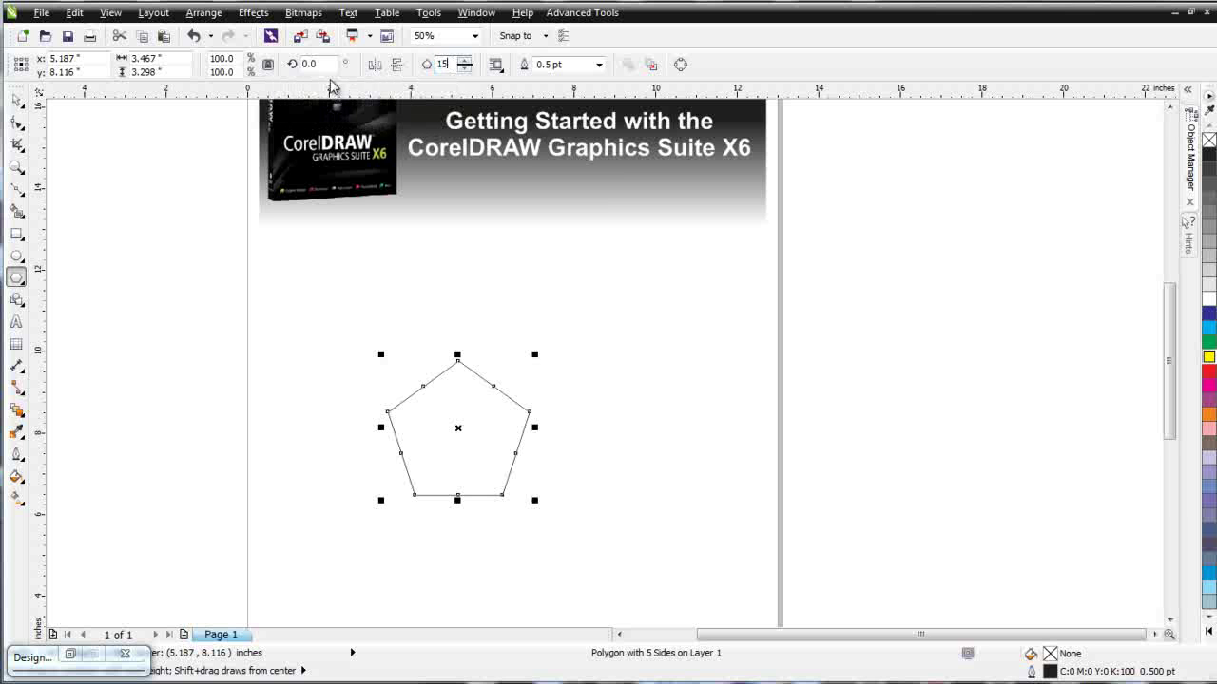
{"action": "key", "text": "Return"}
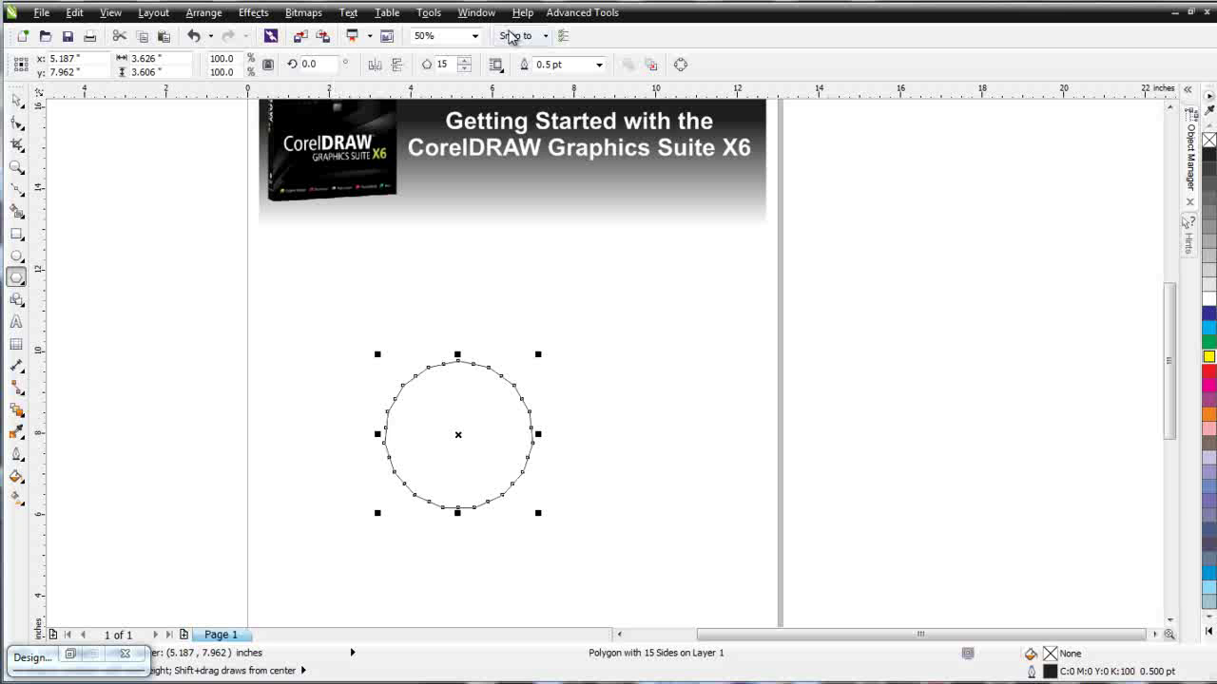
{"action": "left_click", "coordinate": [463, 59]}
{"action": "left_click", "coordinate": [464, 59]}
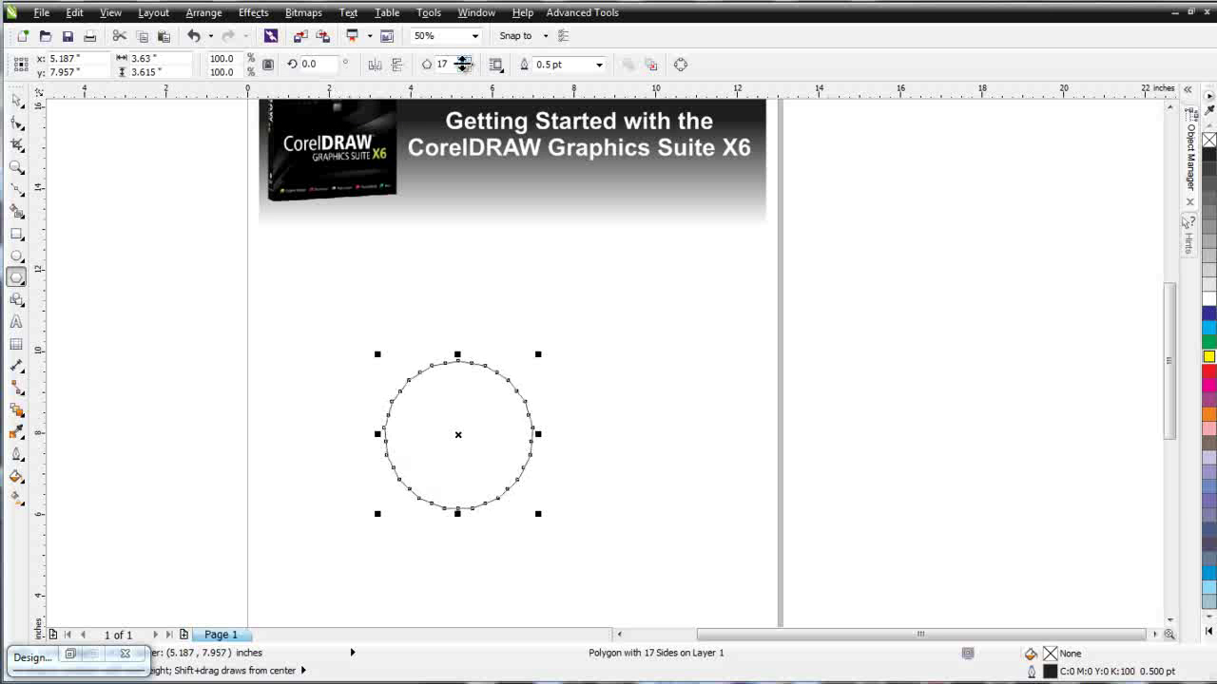
{"action": "left_click_drag", "start_coordinate": [464, 60], "coordinate": [465, 64]}
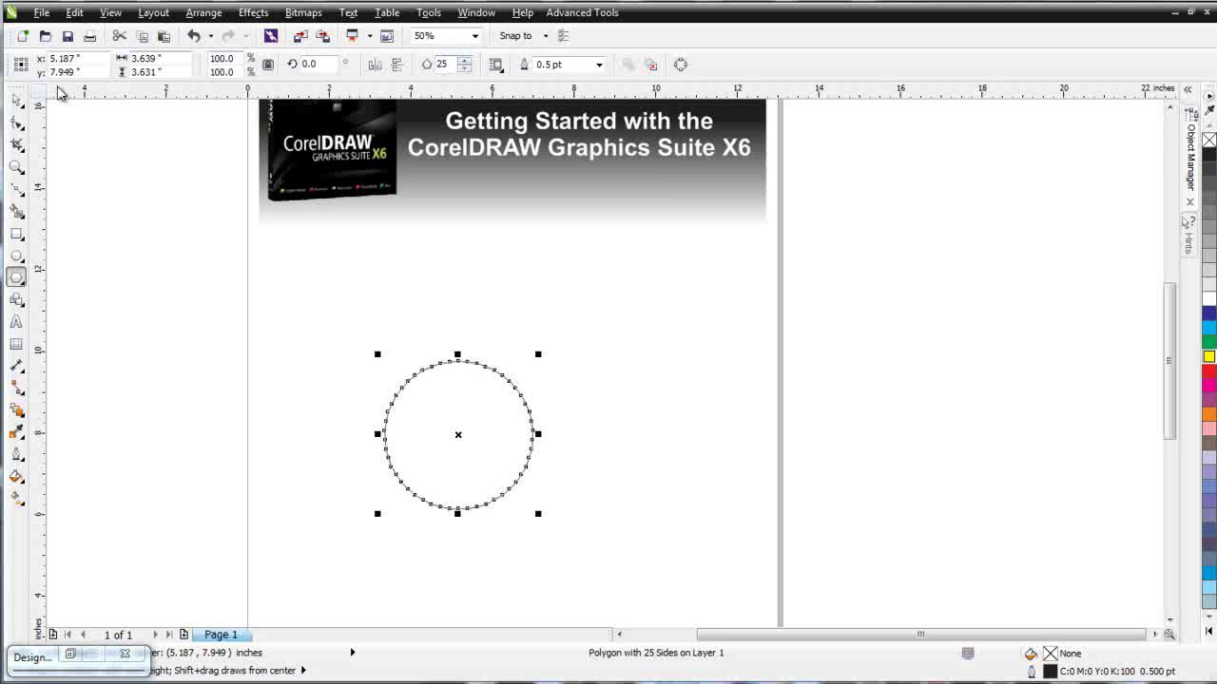
Step: Drag the polygon's nodes outward into a spiky 25-point starburst, redoing one attempt
{"action": "left_click", "coordinate": [17, 123]}
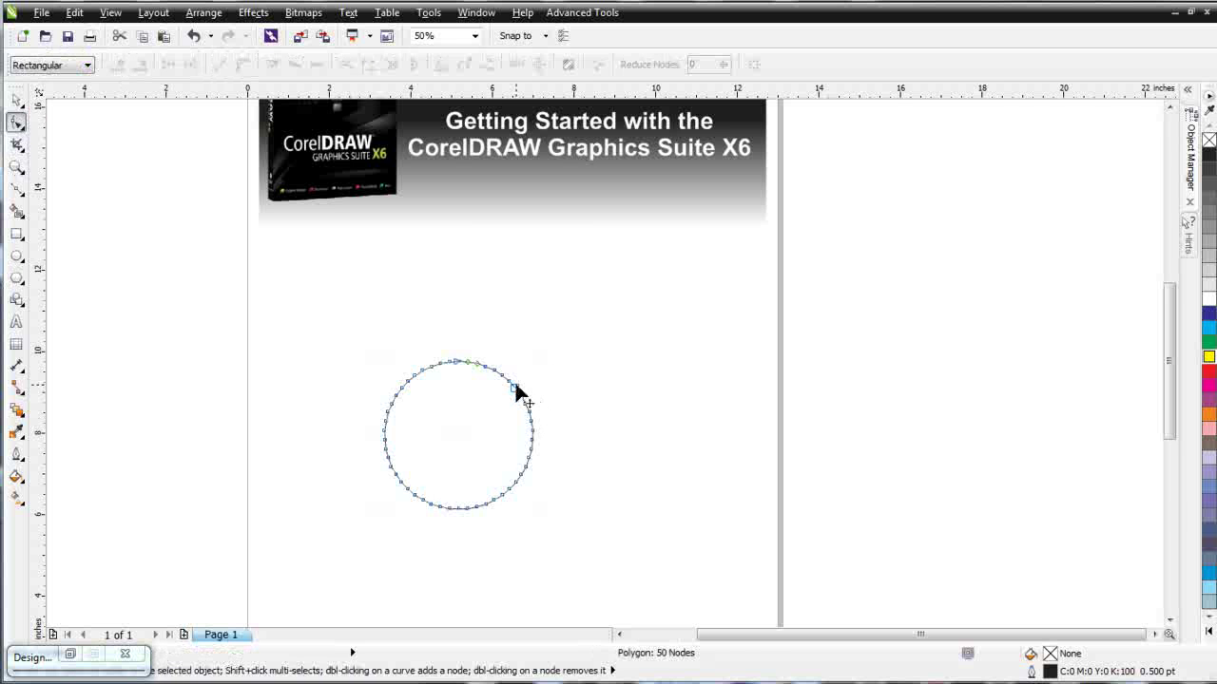
{"action": "left_click_drag", "start_coordinate": [515, 388], "coordinate": [604, 316]}
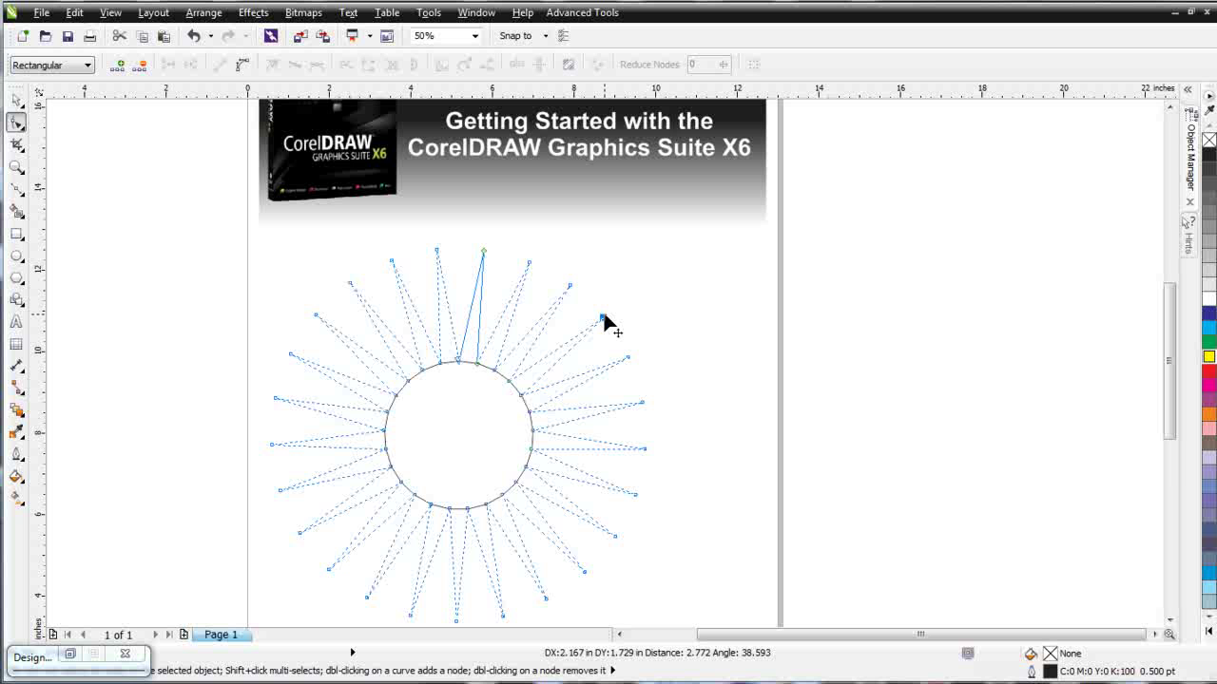
{"action": "left_click_drag", "start_coordinate": [607, 324], "coordinate": [639, 276]}
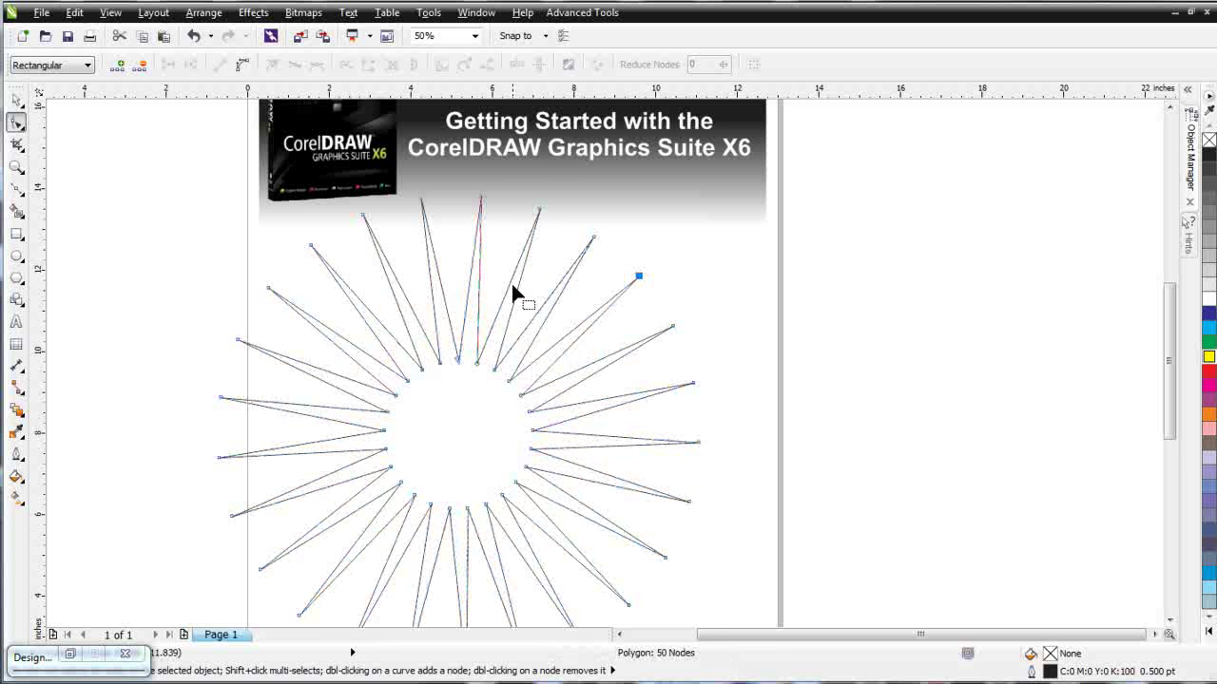
{"action": "left_click_drag", "start_coordinate": [508, 385], "coordinate": [472, 424]}
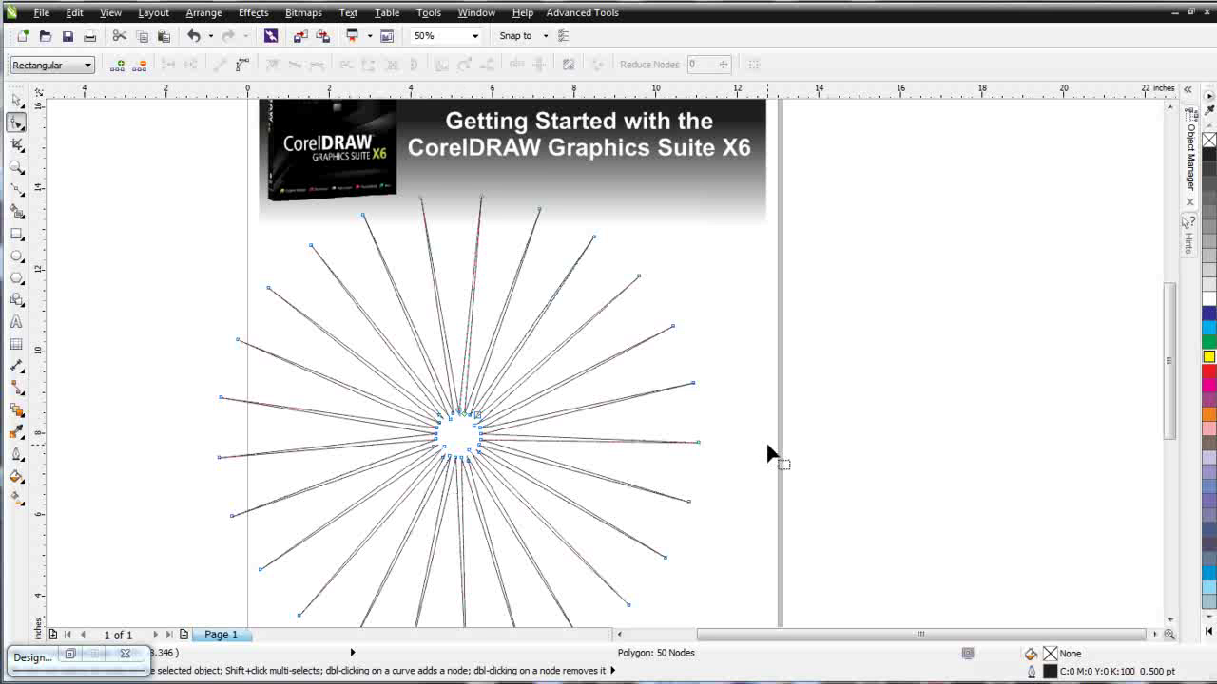
{"action": "key", "text": "ctrl+z"}
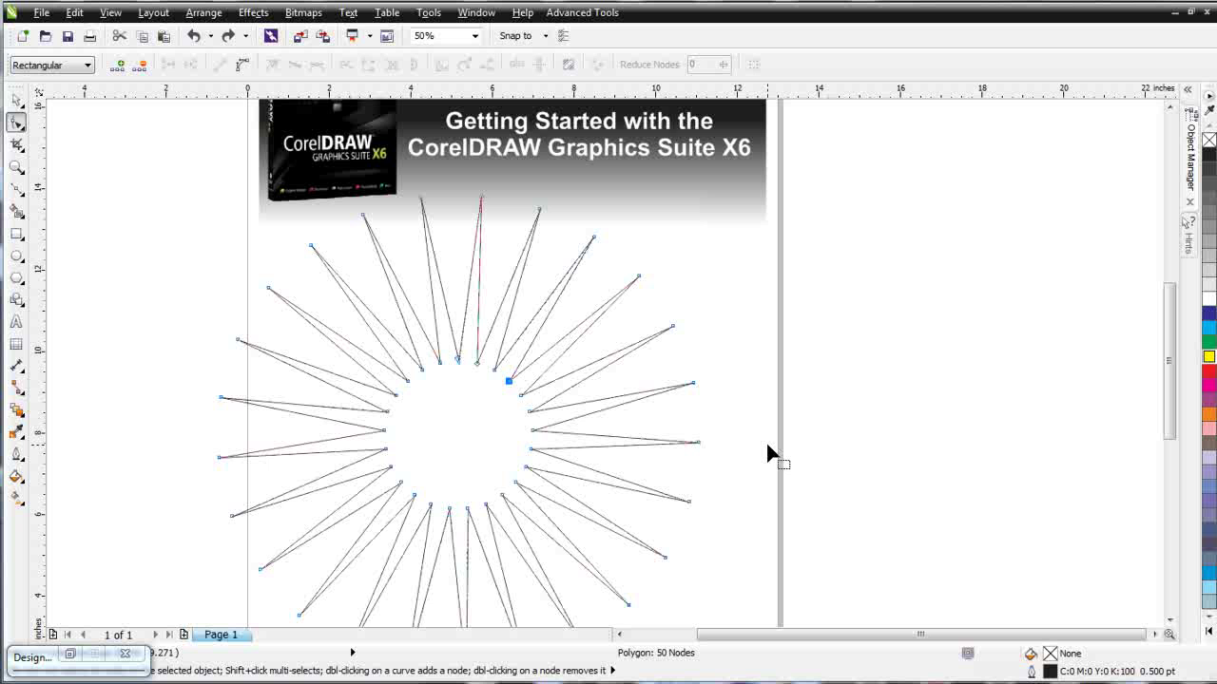
{"action": "key", "text": "ctrl+z"}
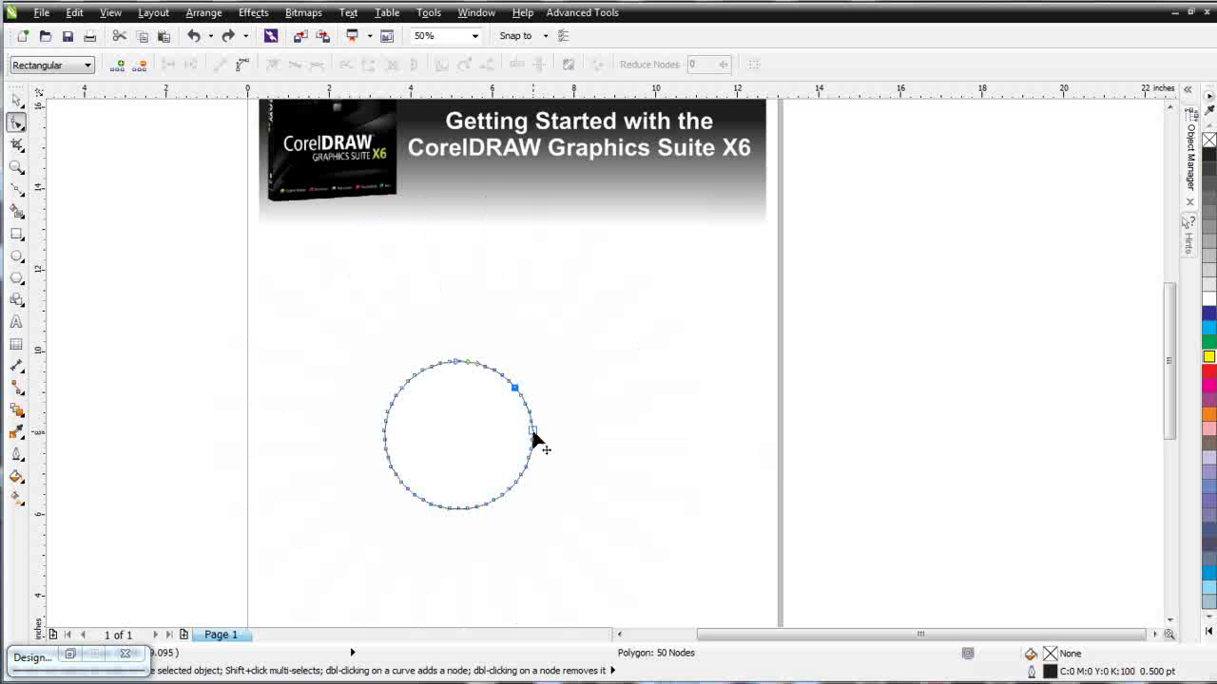
{"action": "left_click_drag", "start_coordinate": [533, 434], "coordinate": [734, 420]}
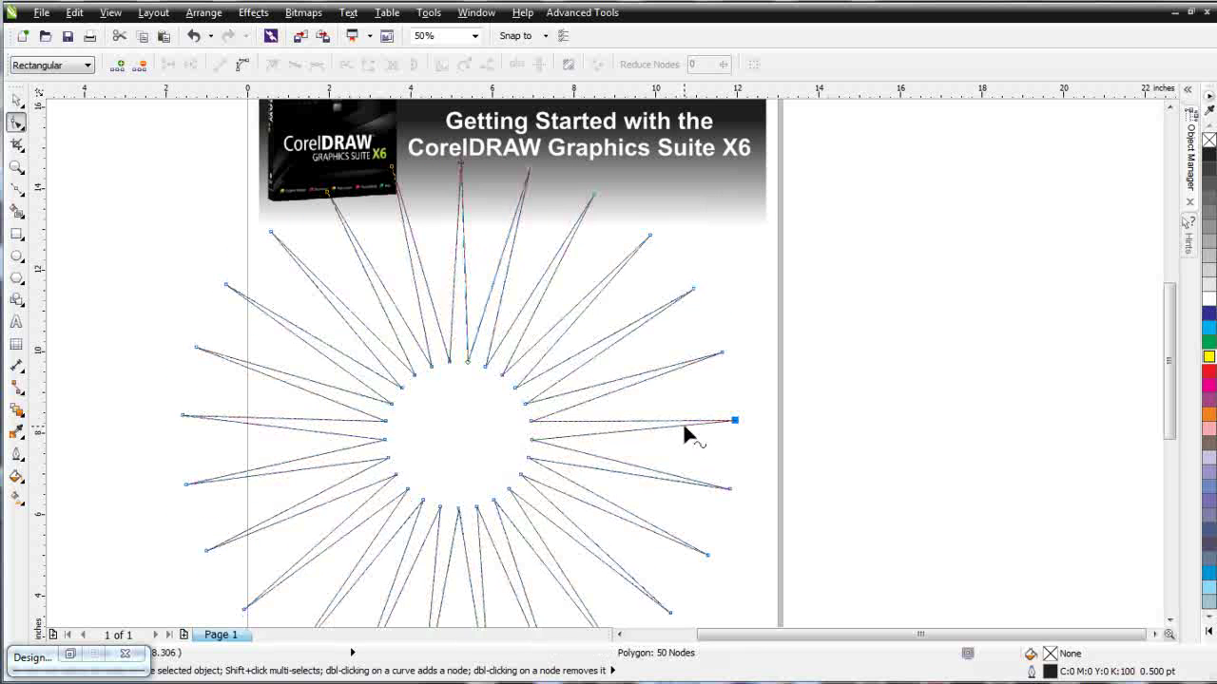
{"action": "double_click", "coordinate": [684, 426]}
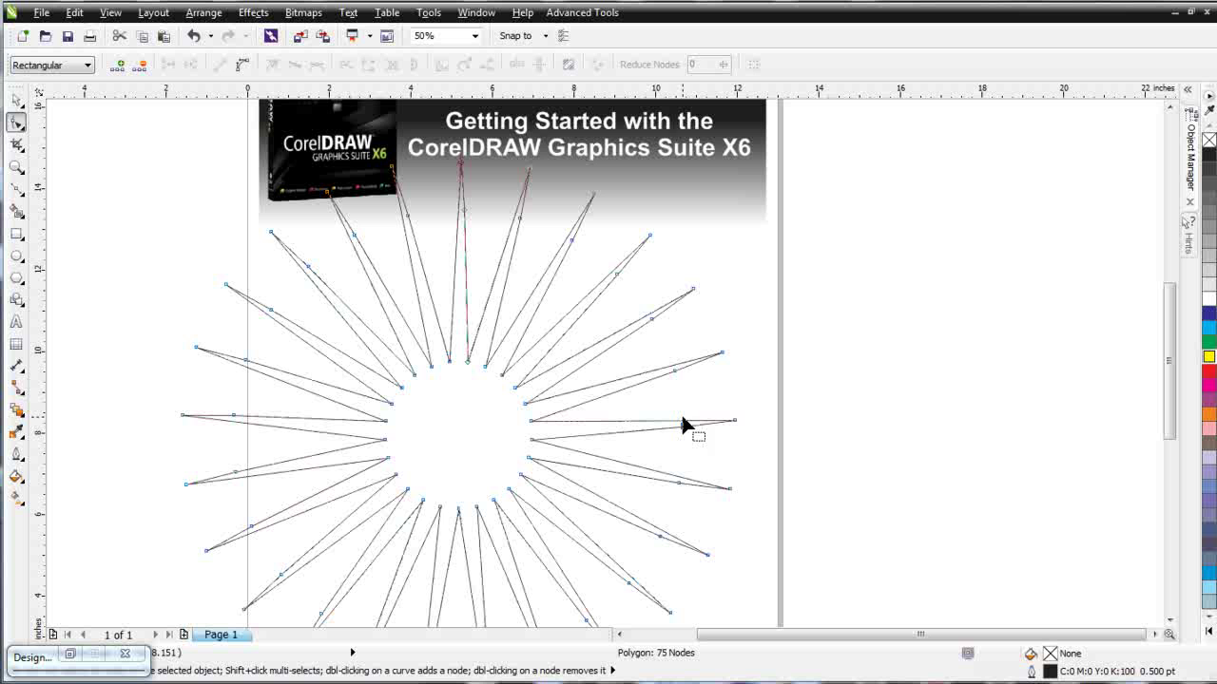
{"action": "double_click", "coordinate": [694, 425]}
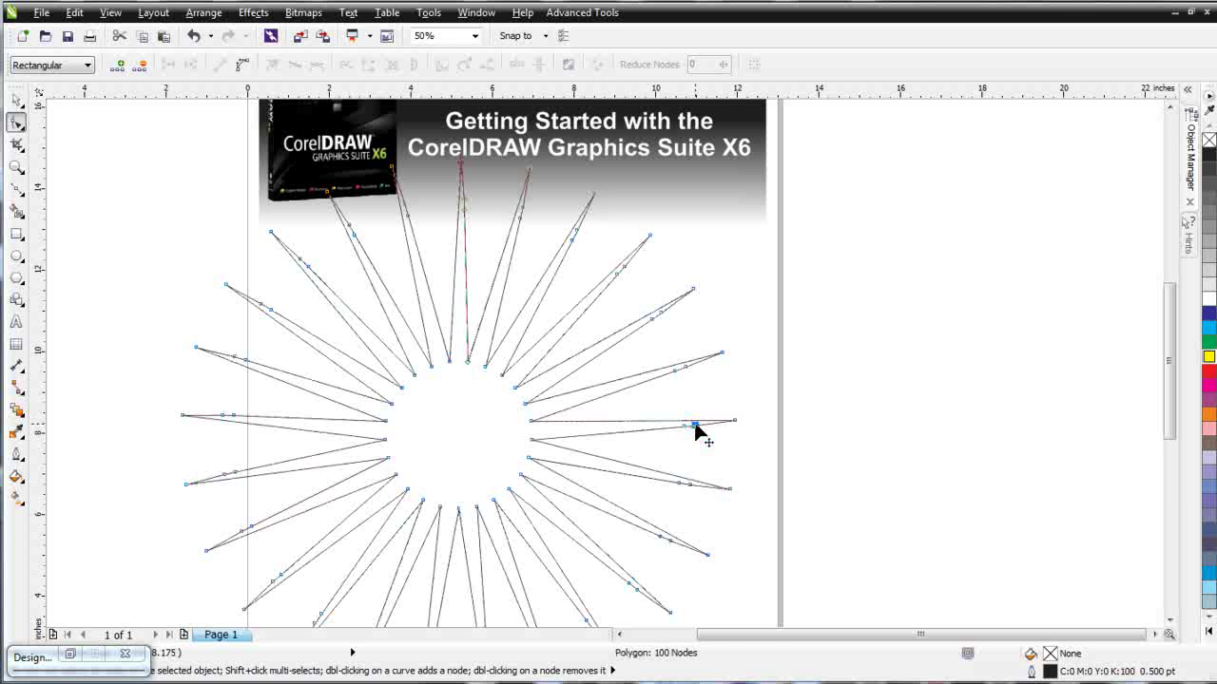
{"action": "left_click_drag", "start_coordinate": [695, 425], "coordinate": [701, 435]}
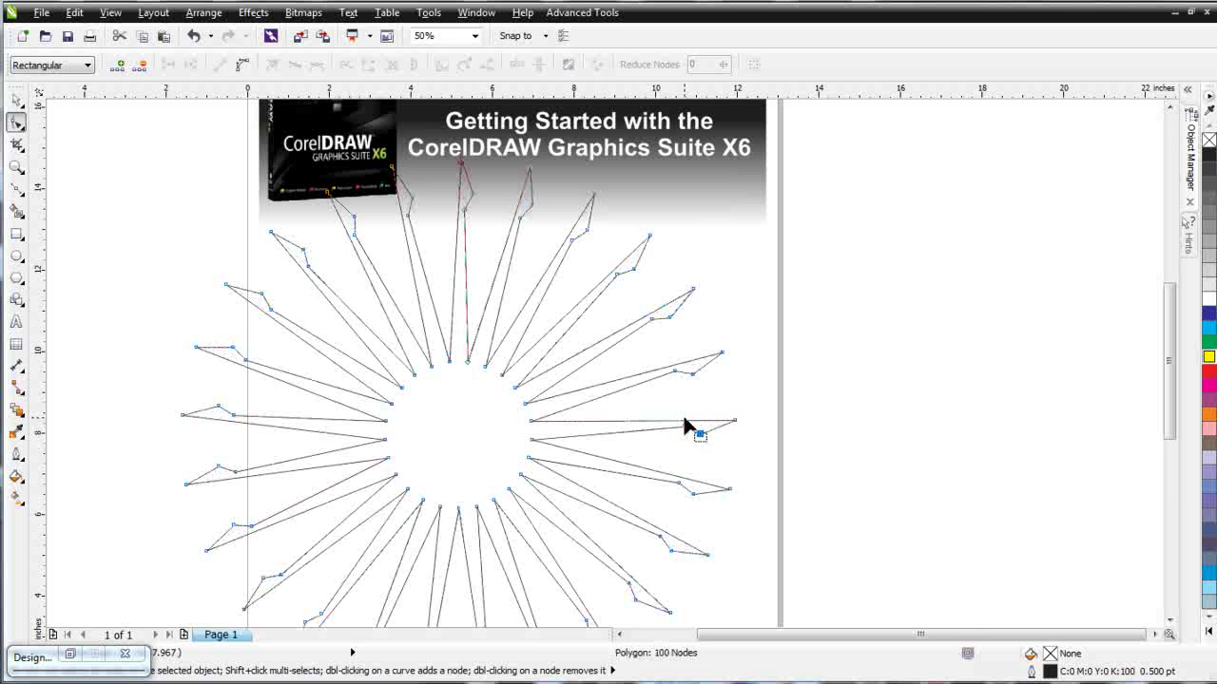
{"action": "scroll", "coordinate": [693, 427], "scroll_direction": "up", "scroll_amount": 1}
{"action": "double_click", "coordinate": [580, 364]}
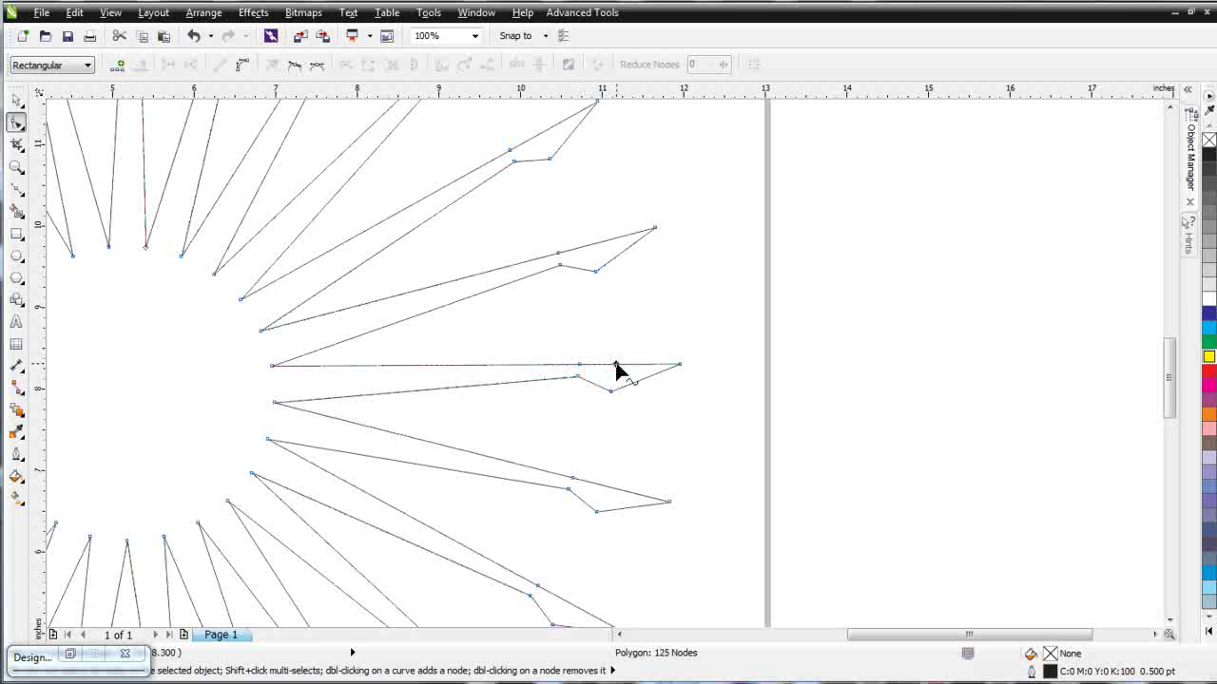
{"action": "left_click_drag", "start_coordinate": [615, 364], "coordinate": [609, 348]}
{"action": "left_click", "coordinate": [578, 364]}
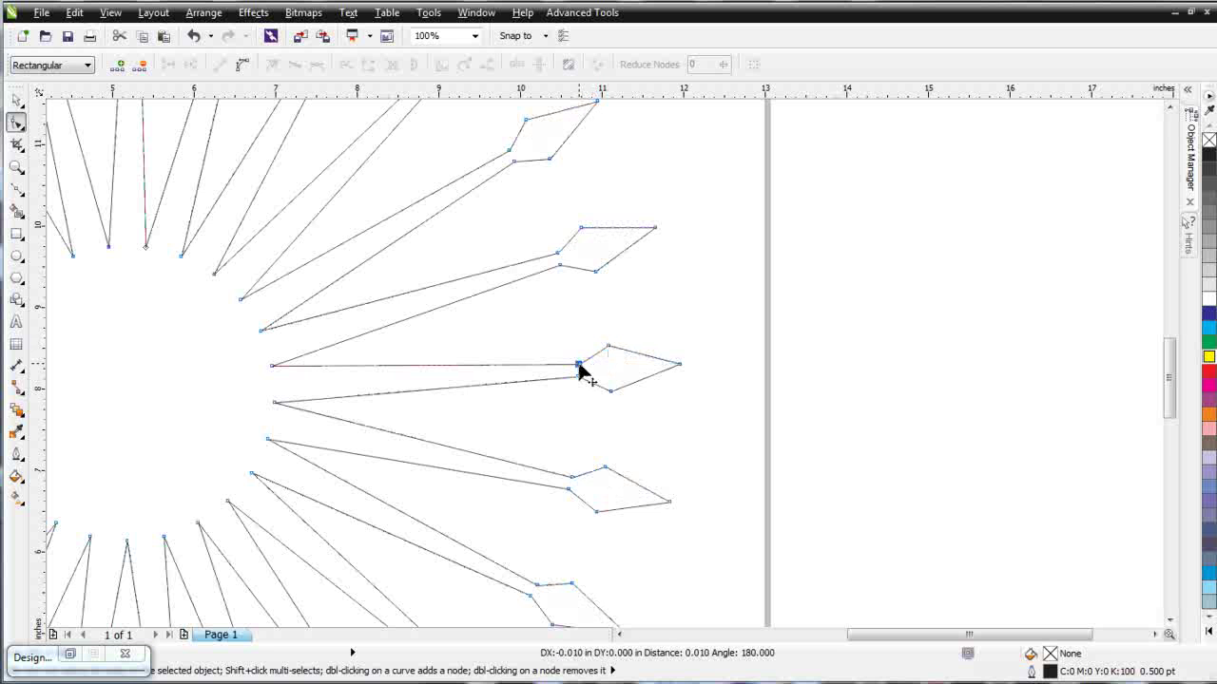
{"action": "scroll", "coordinate": [381, 465], "scroll_direction": "down", "scroll_amount": 4}
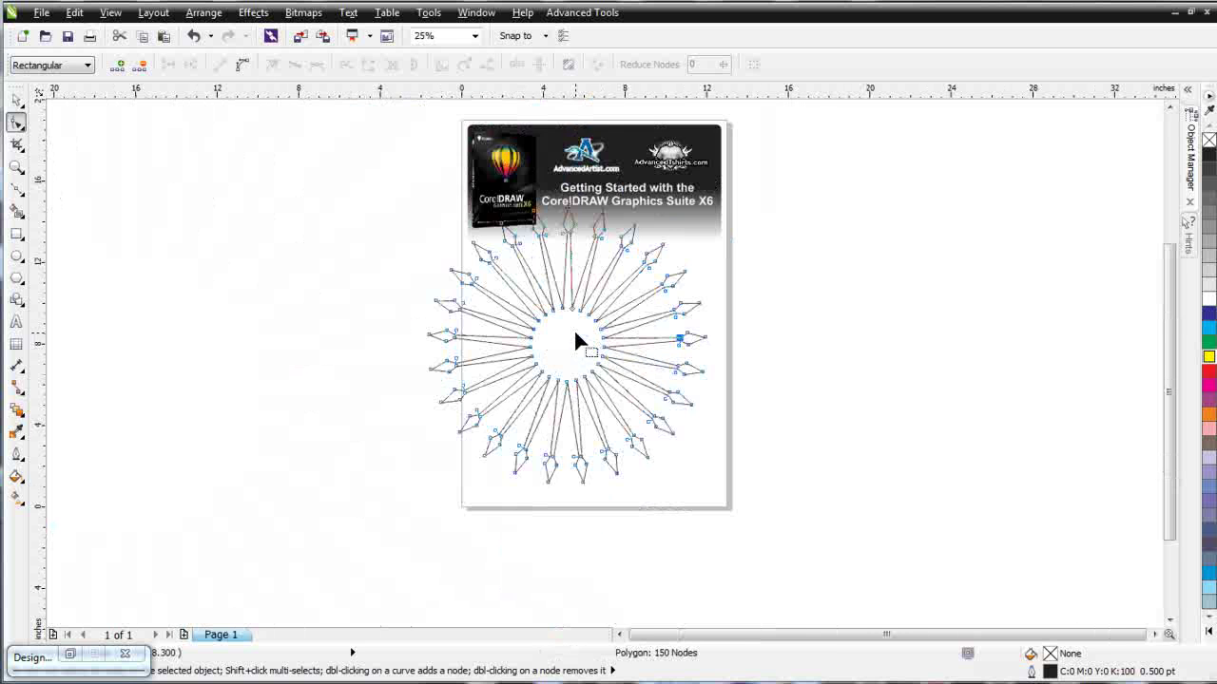
{"action": "scroll", "coordinate": [573, 338], "scroll_direction": "up", "scroll_amount": 2}
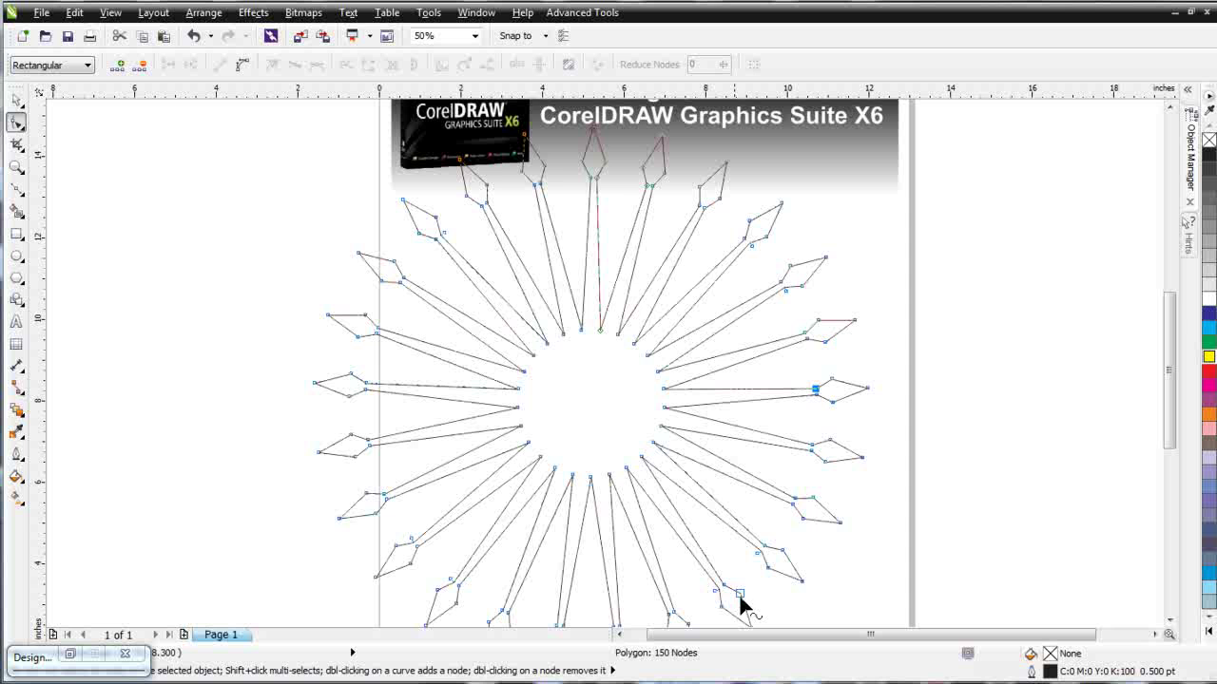
{"action": "scroll", "coordinate": [747, 563], "scroll_direction": "down", "scroll_amount": 2}
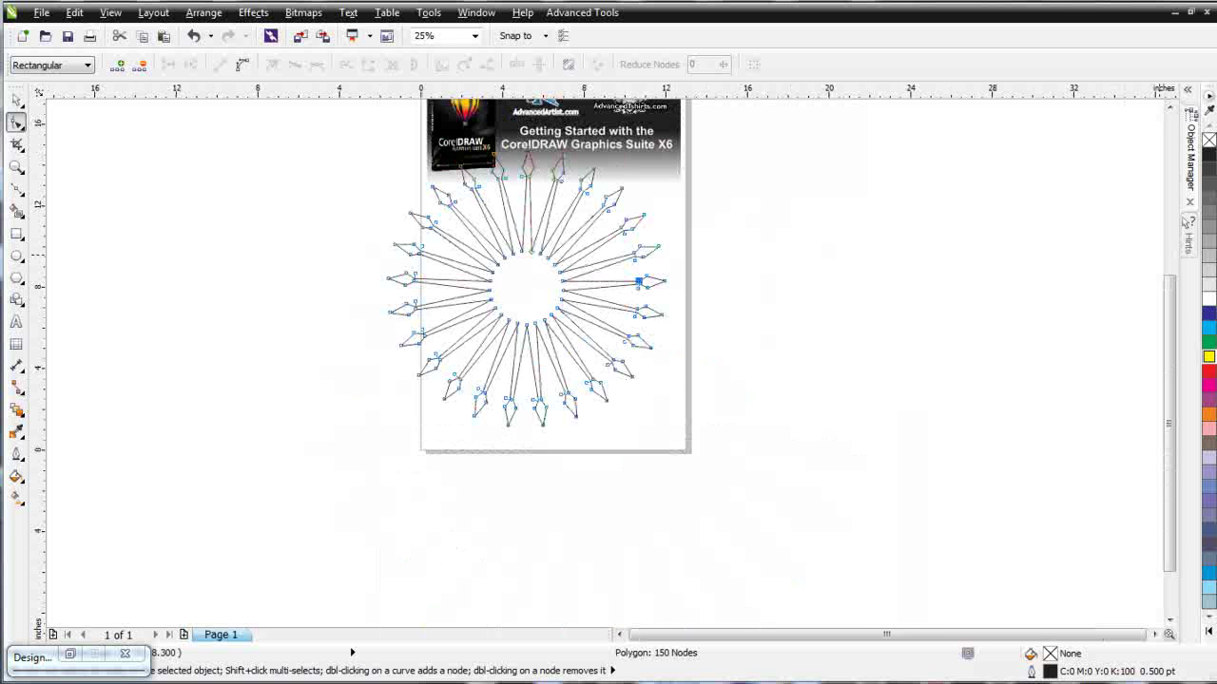
Step: Fill the spiky star black, then move it aside and delete it
{"action": "left_click", "coordinate": [1205, 157]}
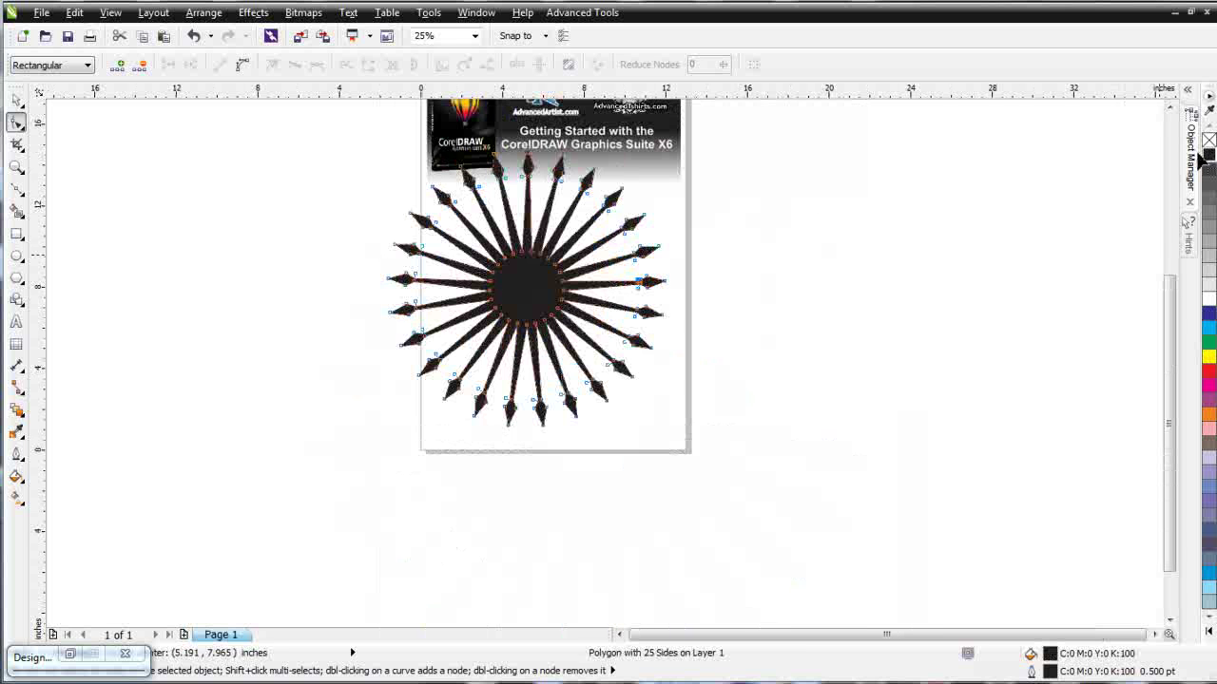
{"action": "left_click", "coordinate": [16, 99]}
{"action": "left_click_drag", "start_coordinate": [574, 317], "coordinate": [886, 333]}
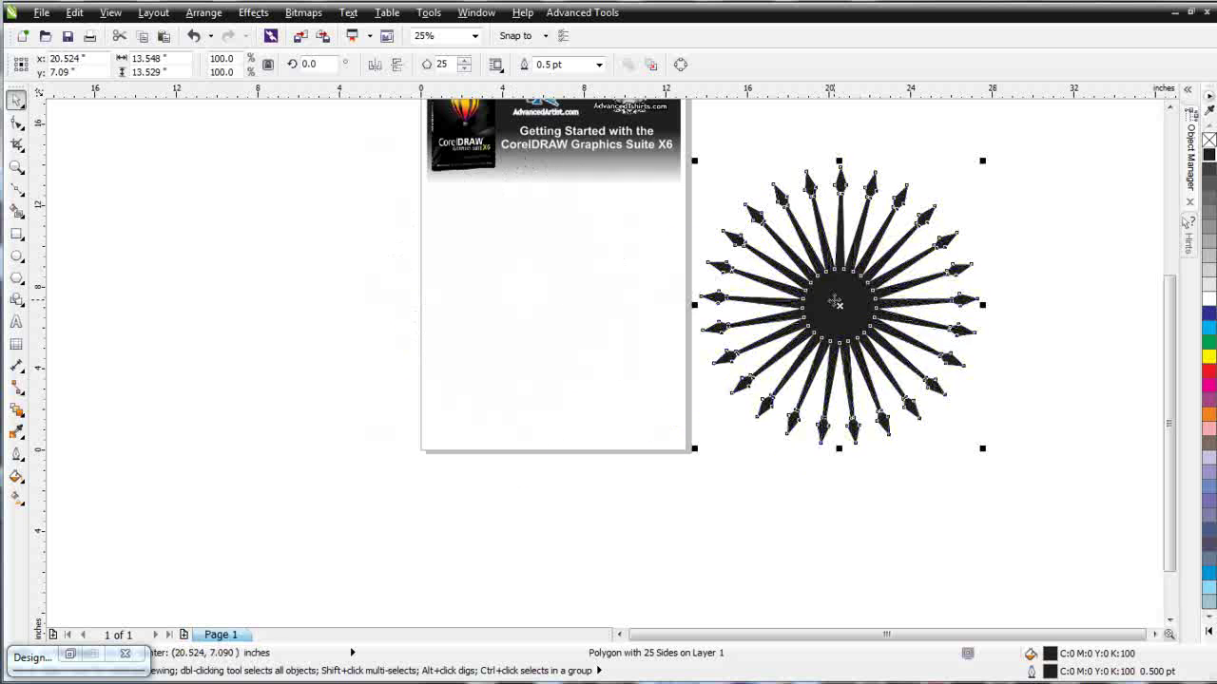
{"action": "key", "text": "Delete"}
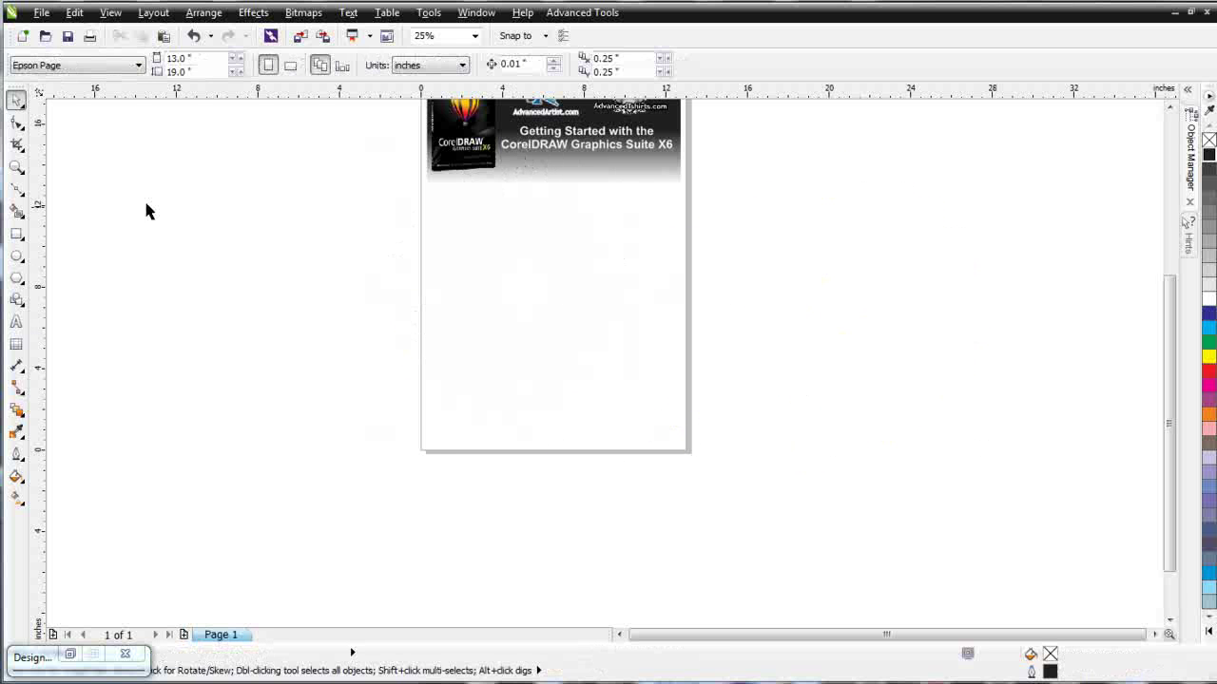
{"action": "left_click", "coordinate": [22, 286]}
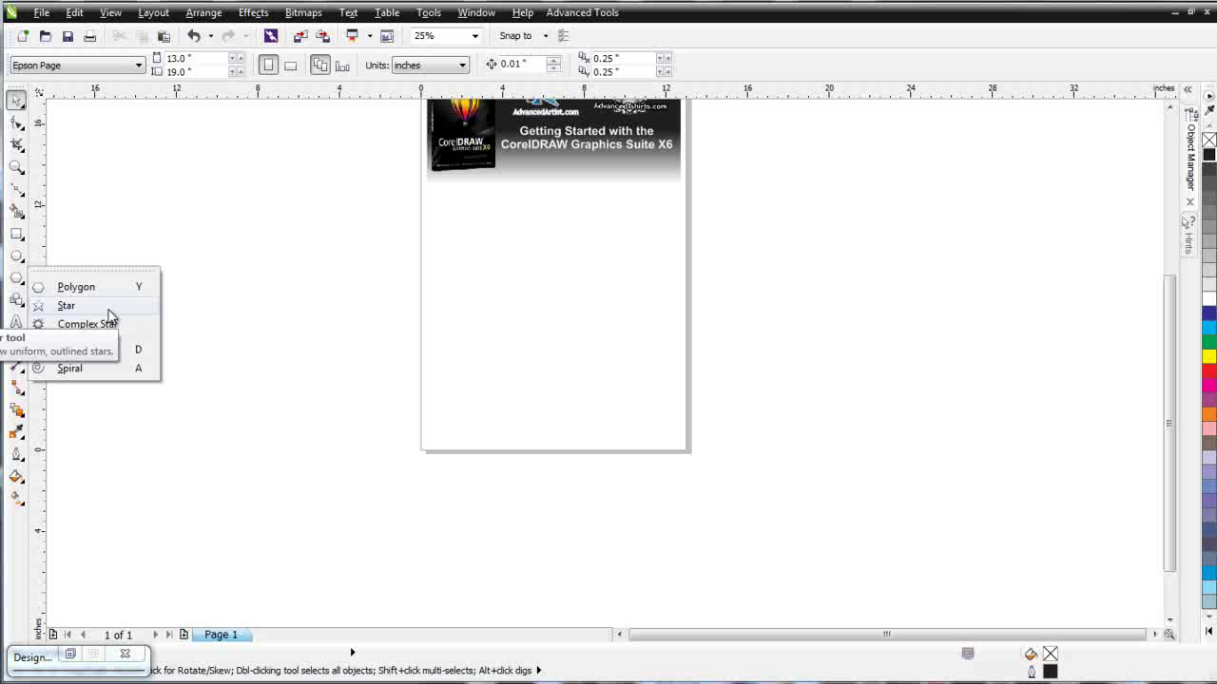
Step: Draw a star below the banner and make it 8 points with sharpness 65
{"action": "left_click", "coordinate": [66, 305]}
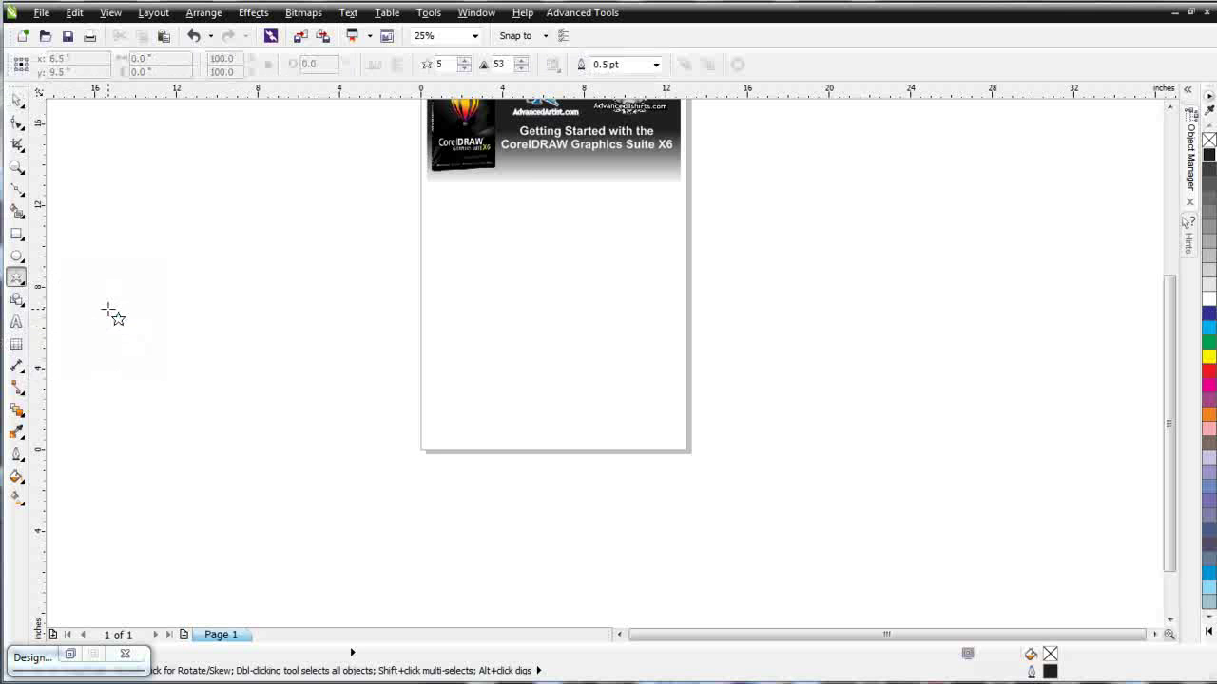
{"action": "left_click_drag", "start_coordinate": [487, 275], "coordinate": [605, 365]}
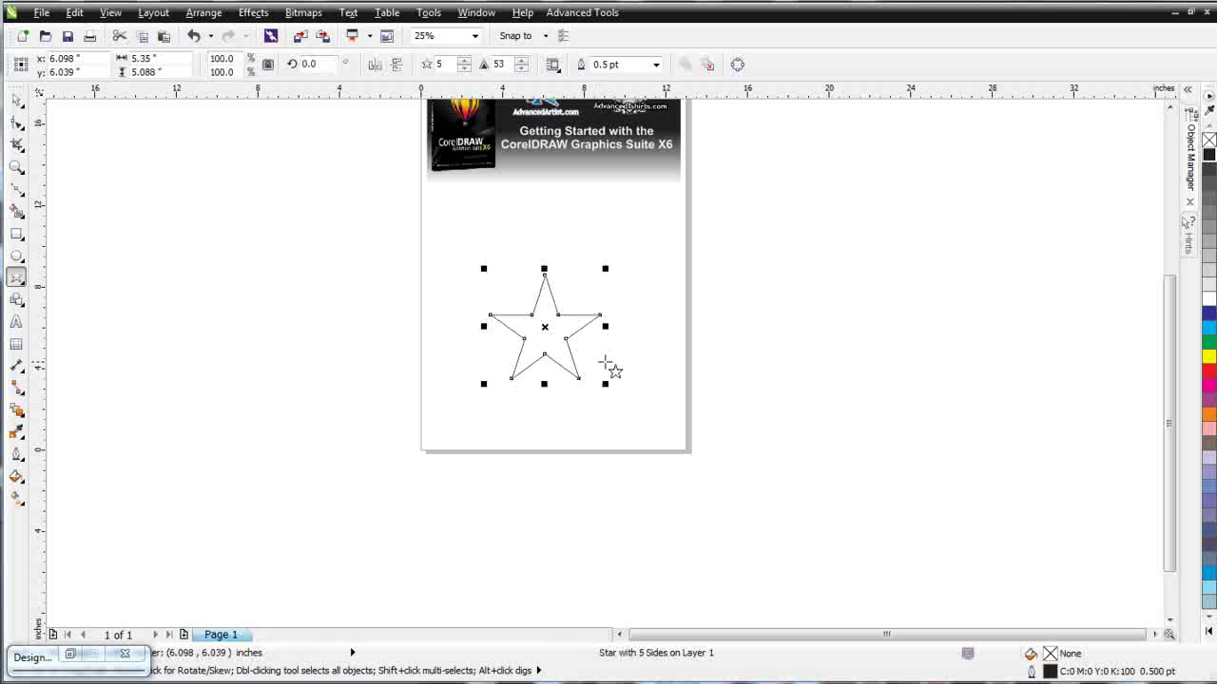
{"action": "left_click", "coordinate": [453, 65]}
{"action": "type", "text": "3"}
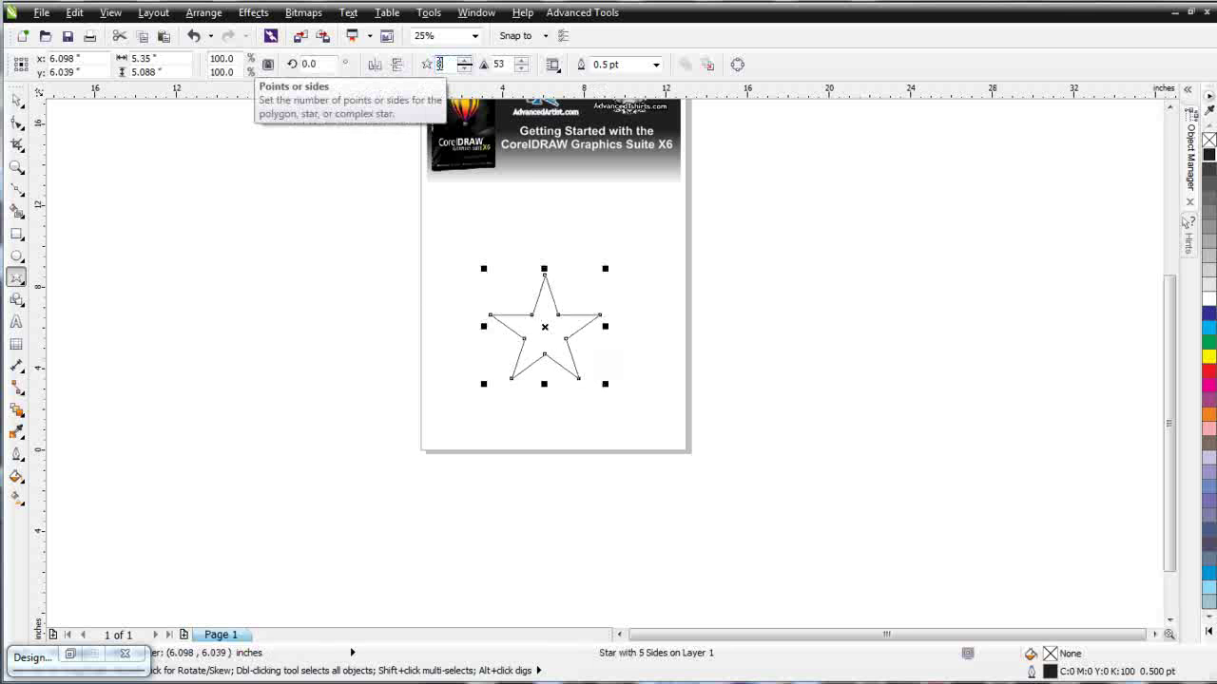
{"action": "key", "text": "Return"}
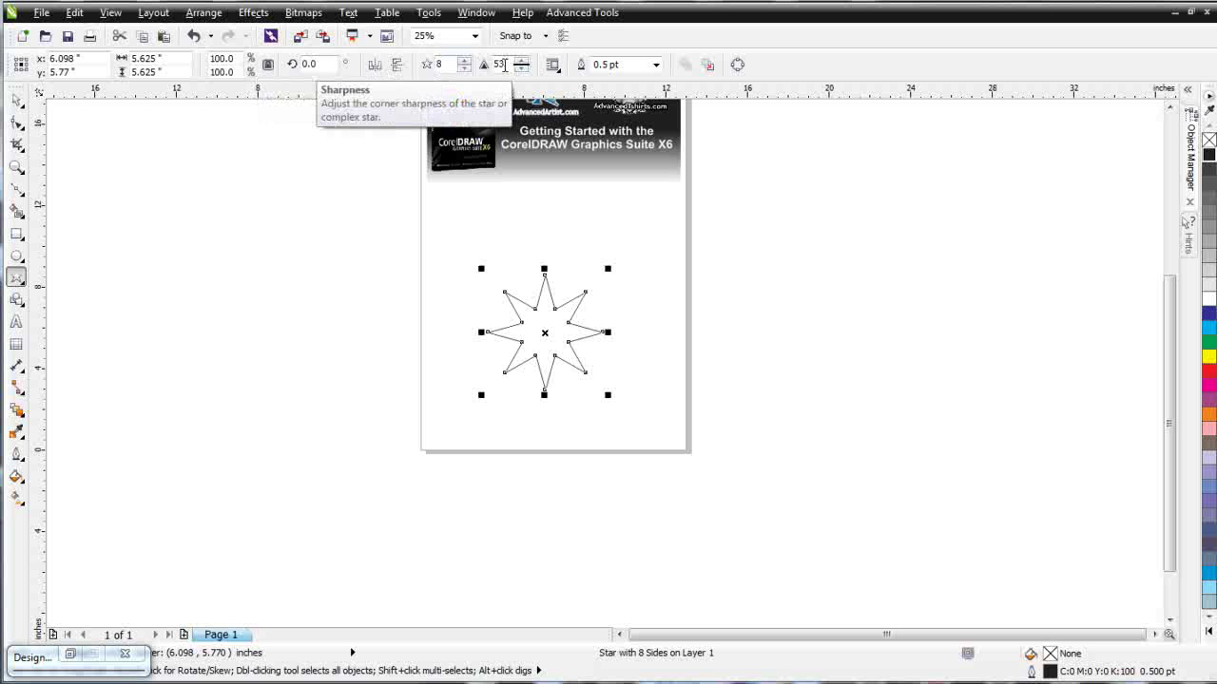
{"action": "double_click", "coordinate": [504, 64]}
{"action": "type", "text": "6"}
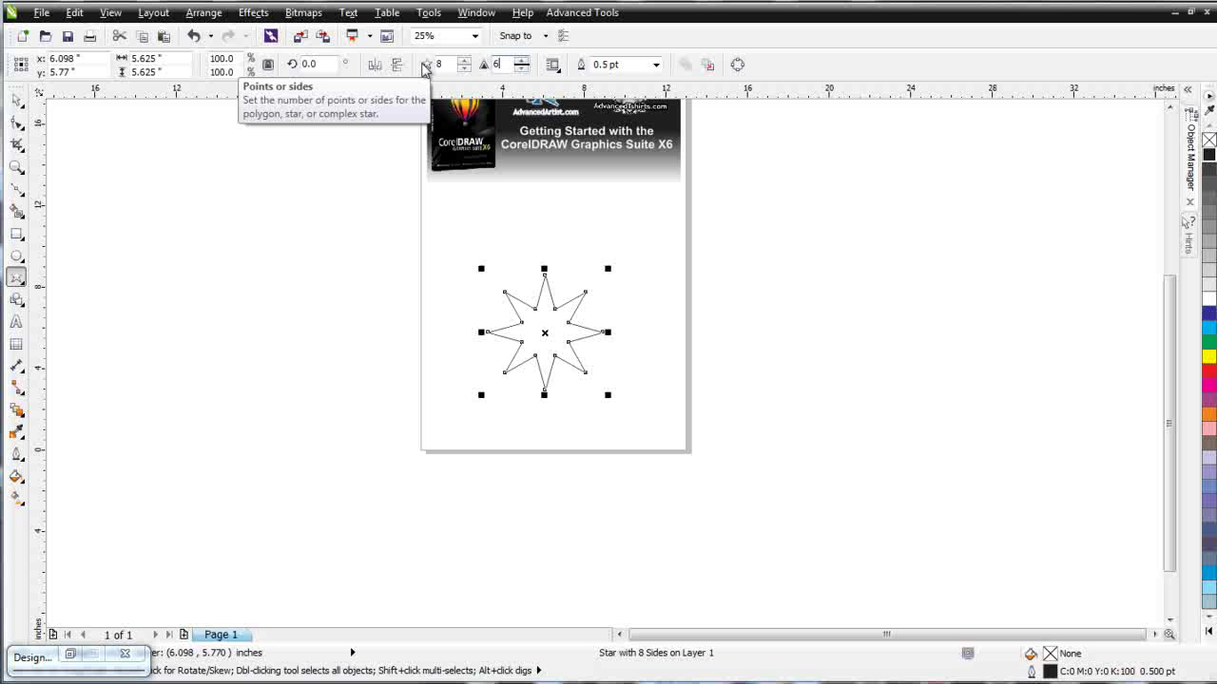
{"action": "key", "text": "Return"}
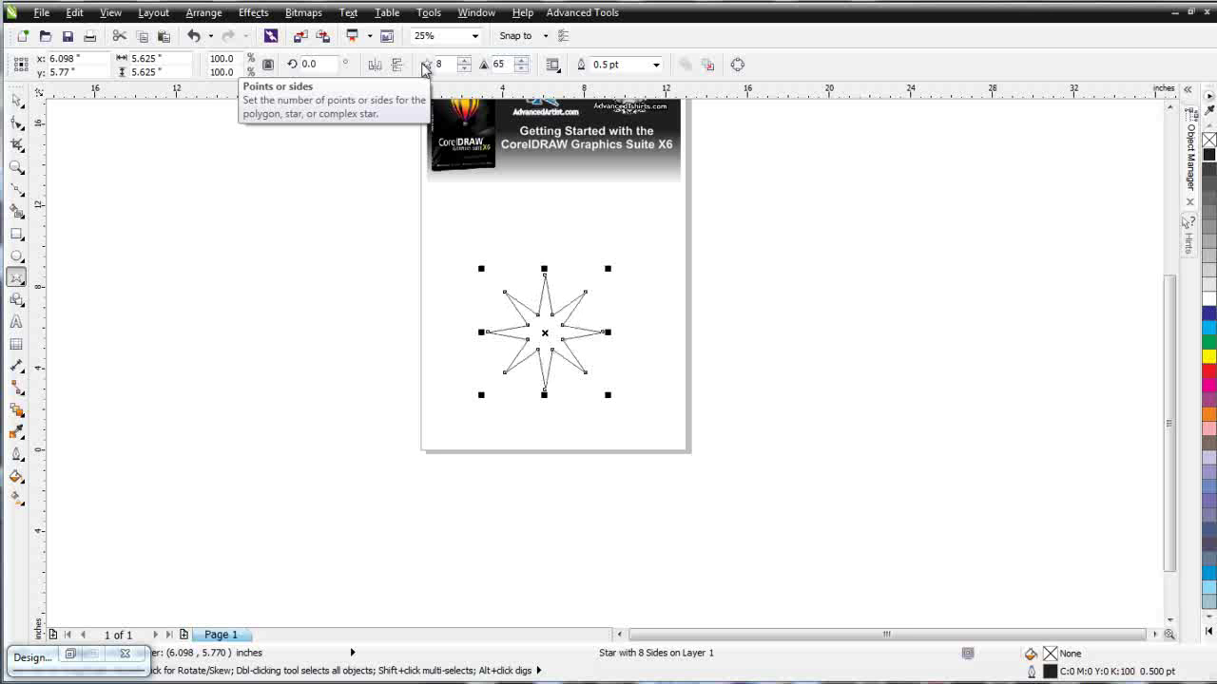
{"action": "left_click", "coordinate": [17, 122]}
Step: Pull the star's inner nodes inward to sharpness 54 and reduce it to 5 points
{"action": "scroll", "coordinate": [518, 285], "scroll_direction": "up", "scroll_amount": 1}
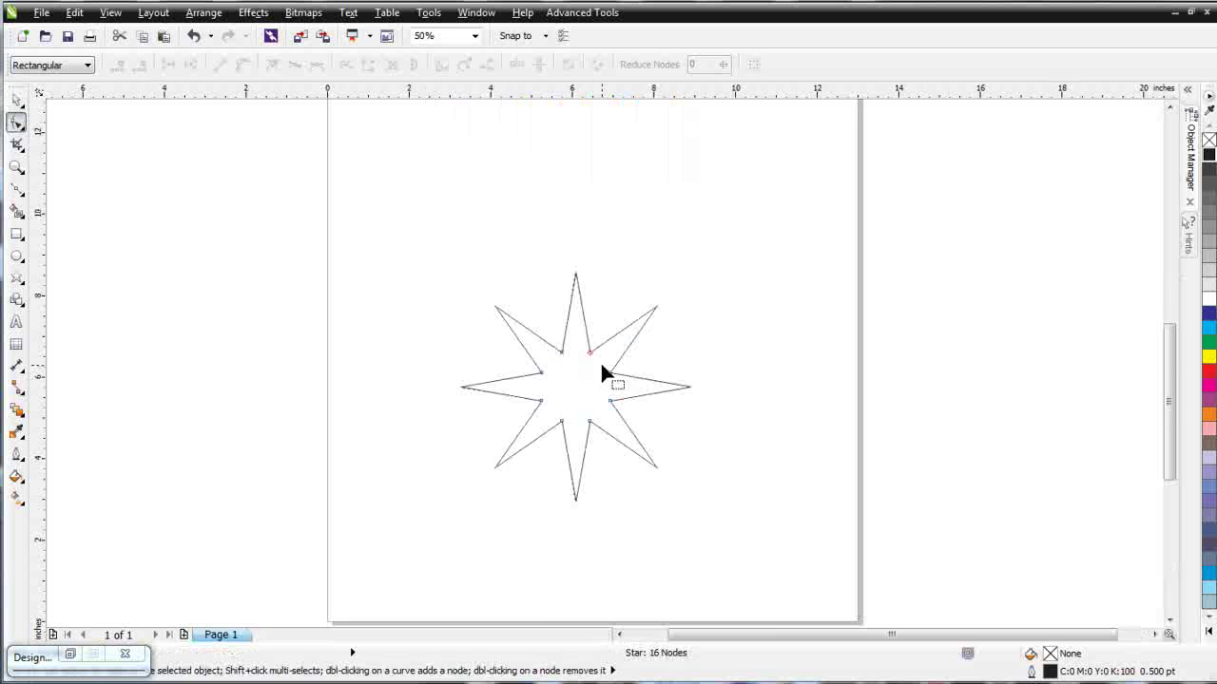
{"action": "scroll", "coordinate": [602, 372], "scroll_direction": "up", "scroll_amount": 1}
{"action": "left_click_drag", "start_coordinate": [577, 335], "coordinate": [599, 324]}
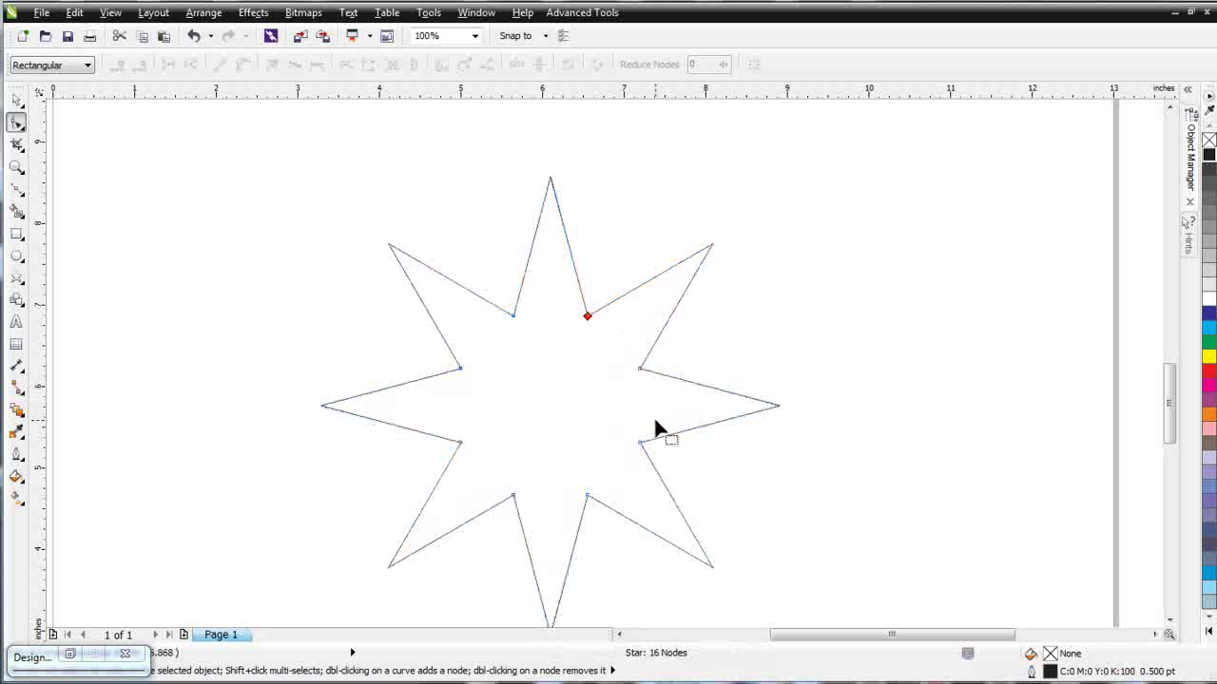
{"action": "left_click", "coordinate": [16, 99]}
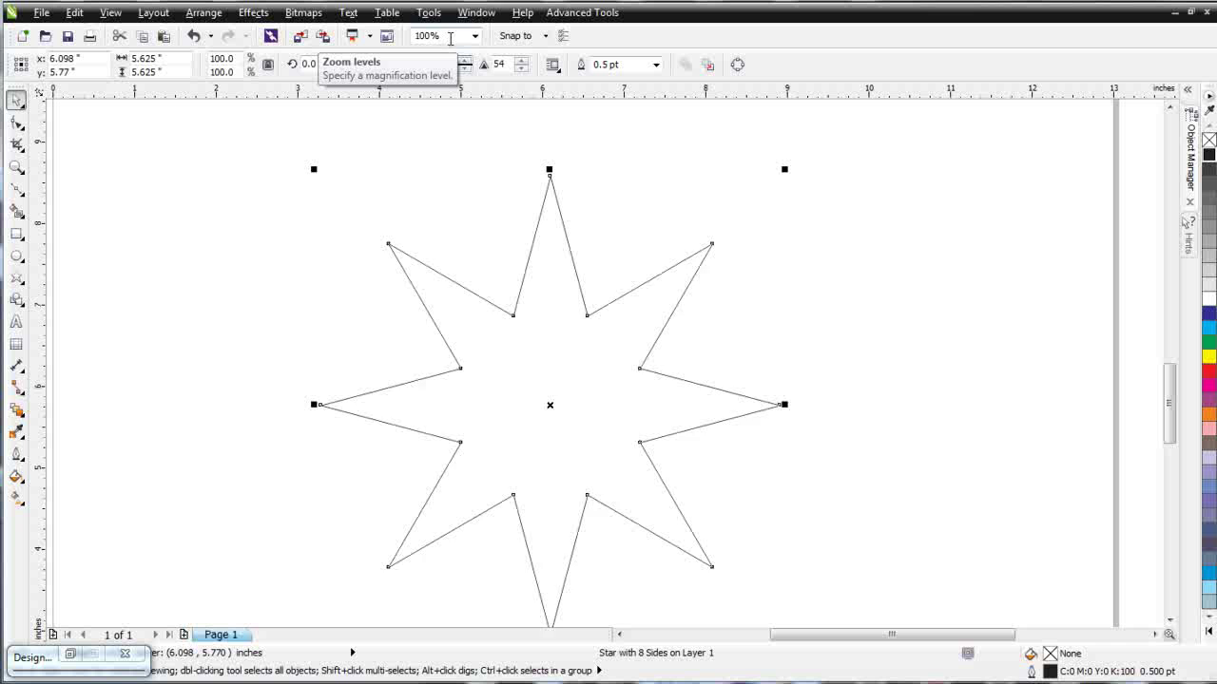
{"action": "type", "text": "5"}
{"action": "key", "text": "Return"}
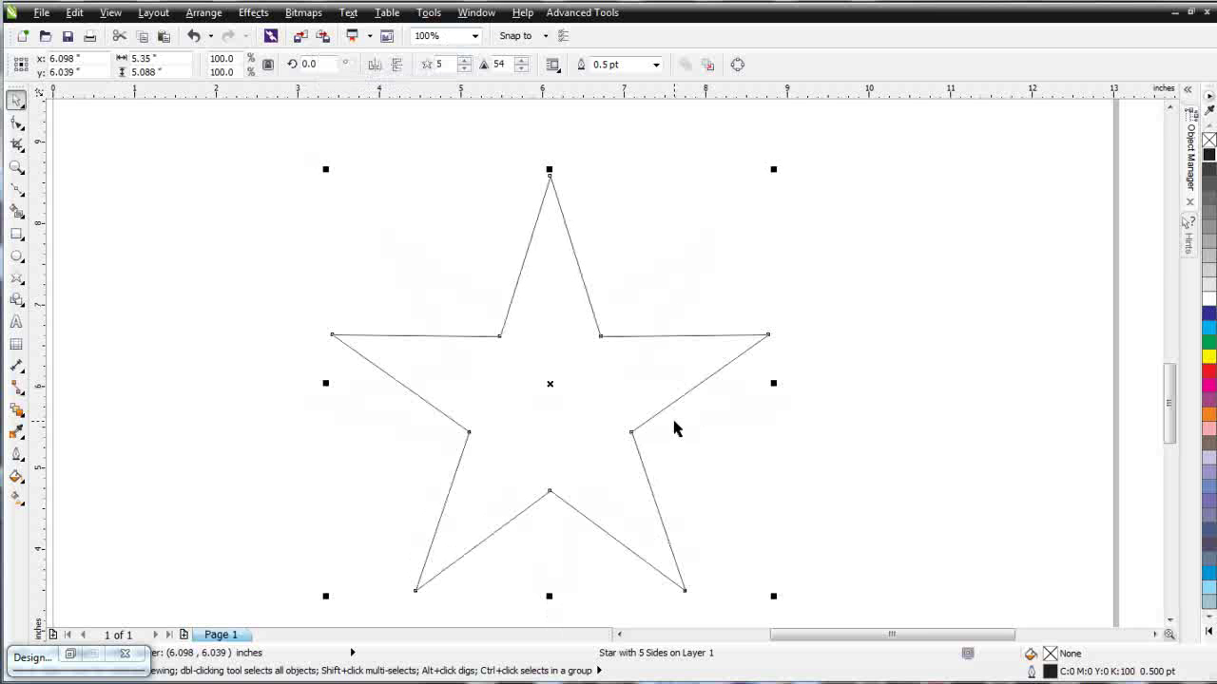
{"action": "key", "text": "F3"}
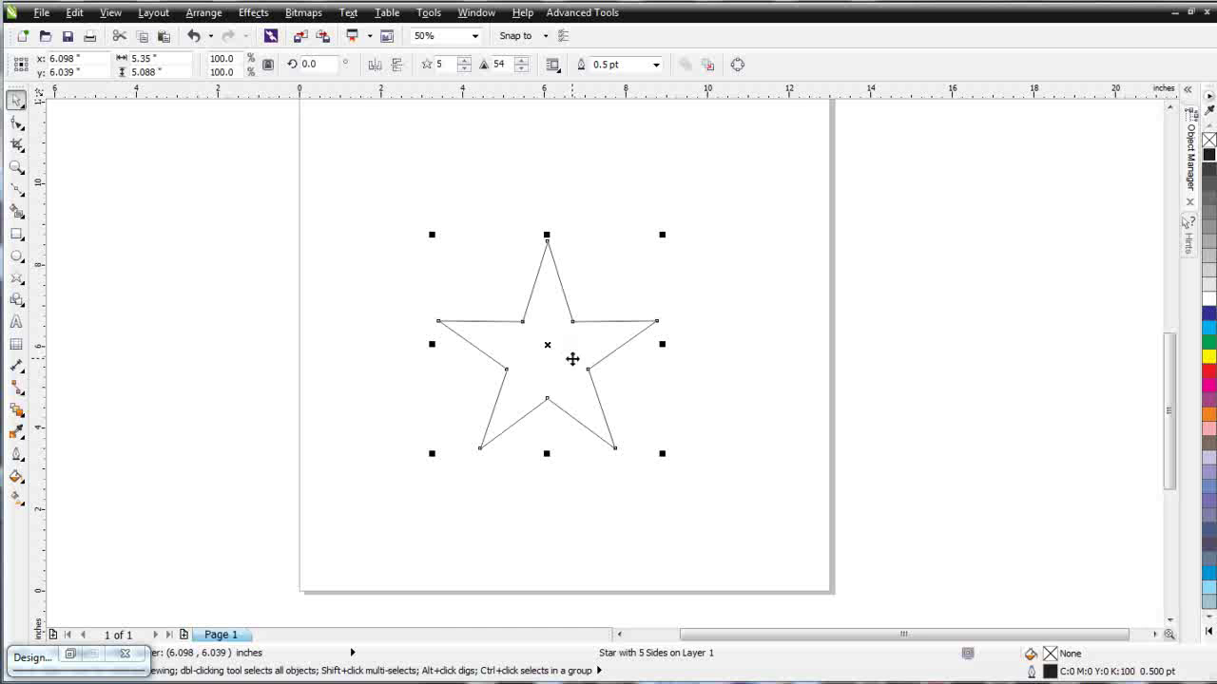
Step: Delete the star and draw a pentagon near the bottom of the page
{"action": "key", "text": "Delete"}
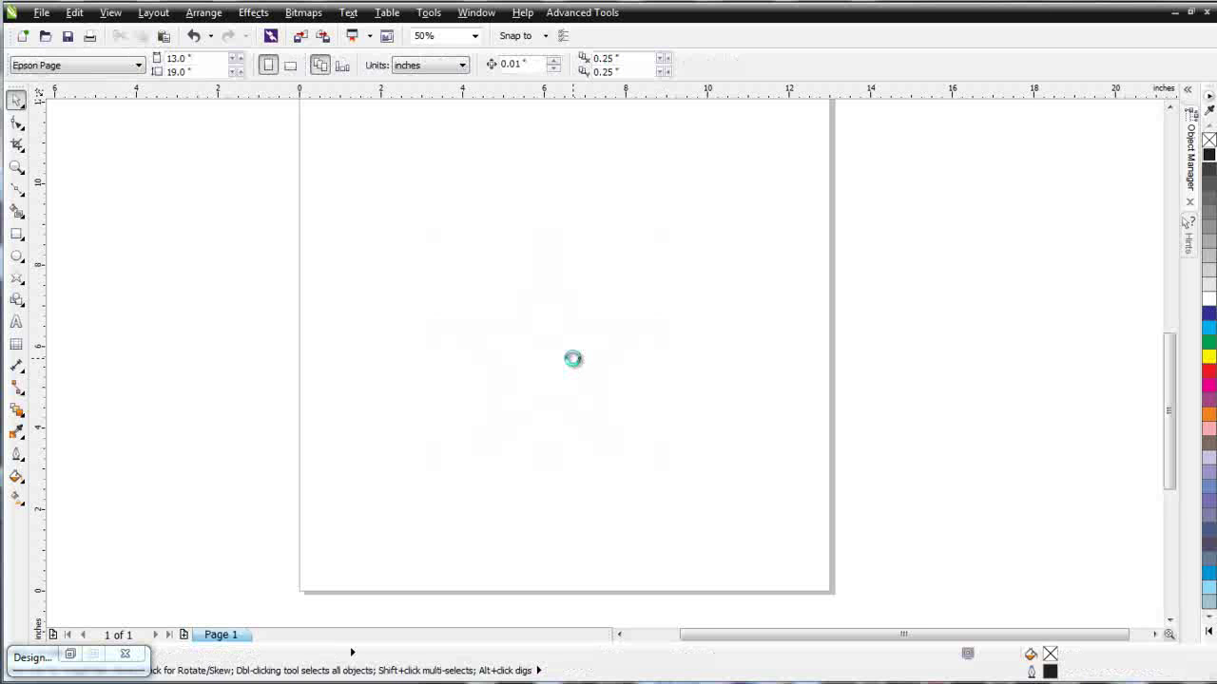
{"action": "left_click", "coordinate": [25, 283]}
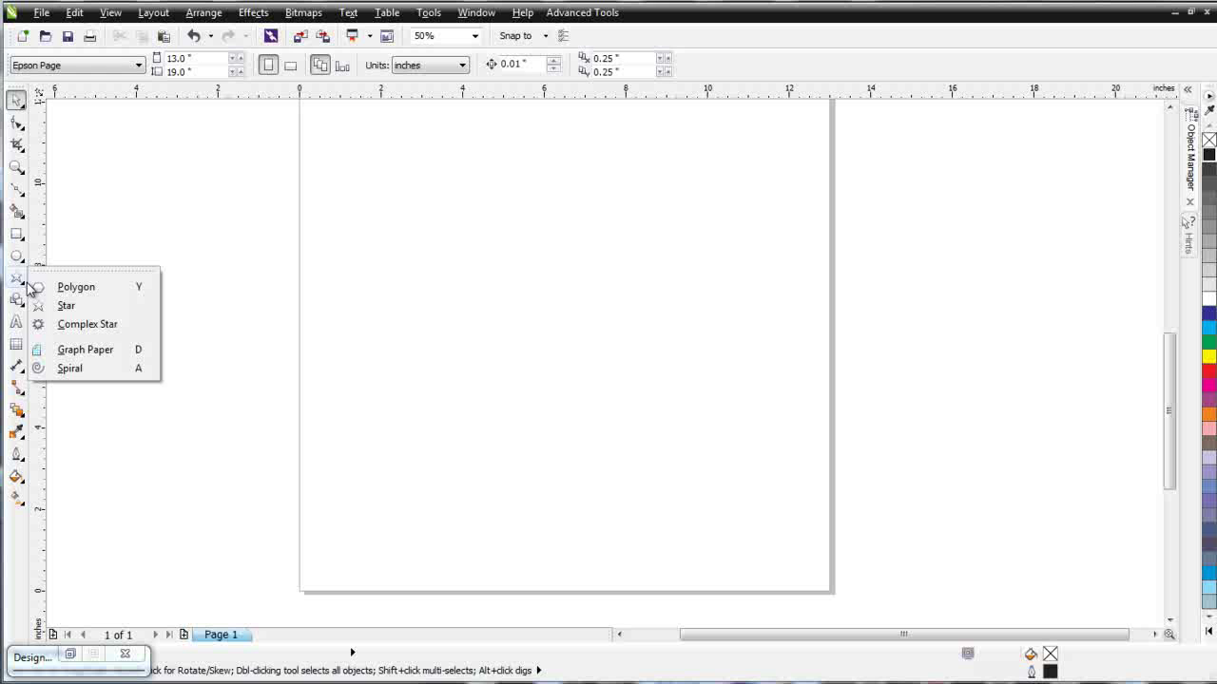
{"action": "left_click", "coordinate": [76, 287]}
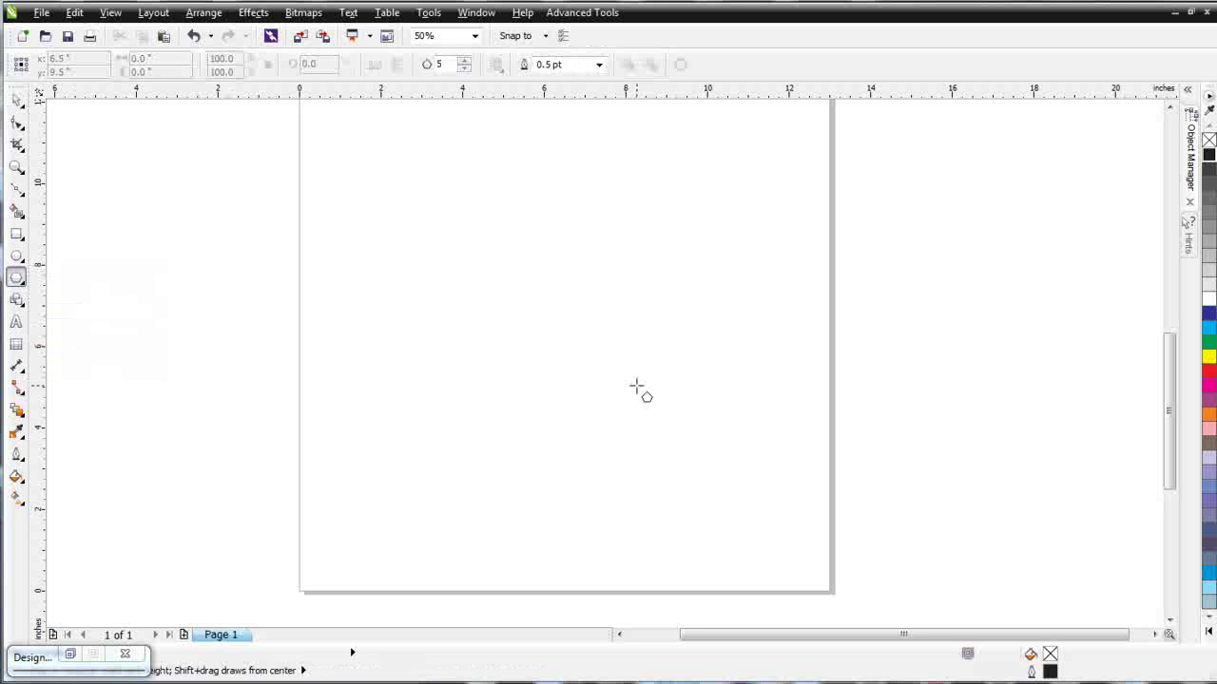
{"action": "left_click", "coordinate": [534, 430]}
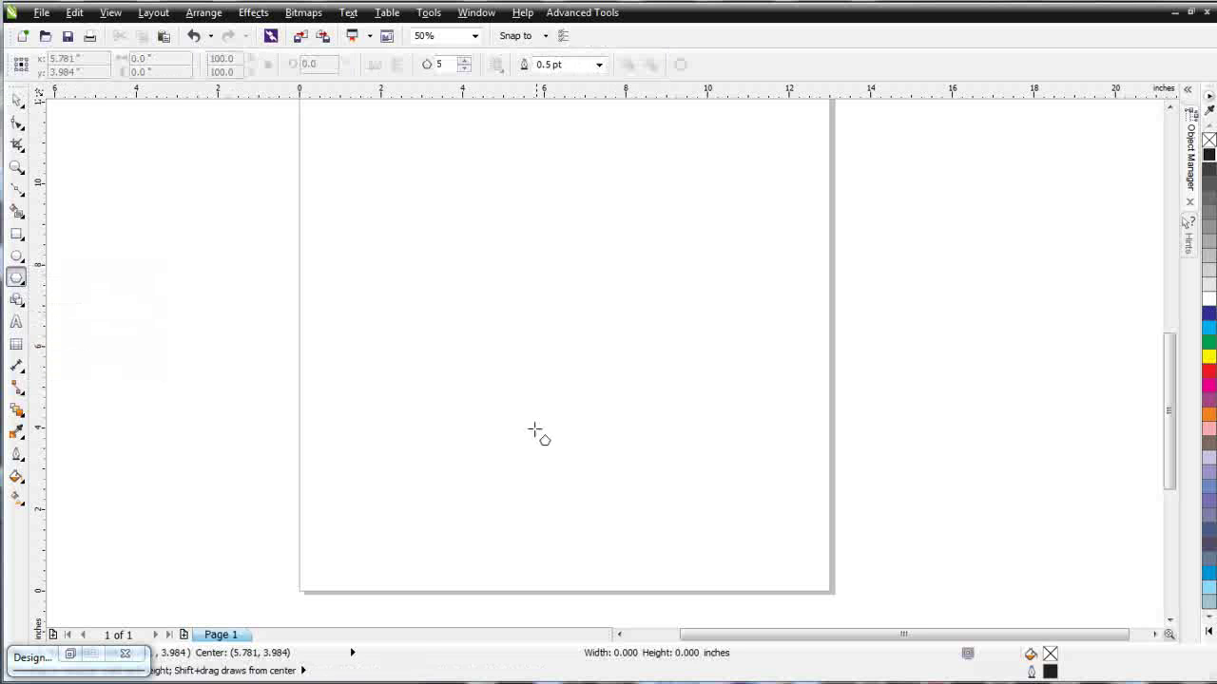
{"action": "left_click_drag", "start_coordinate": [534, 430], "coordinate": [719, 588]}
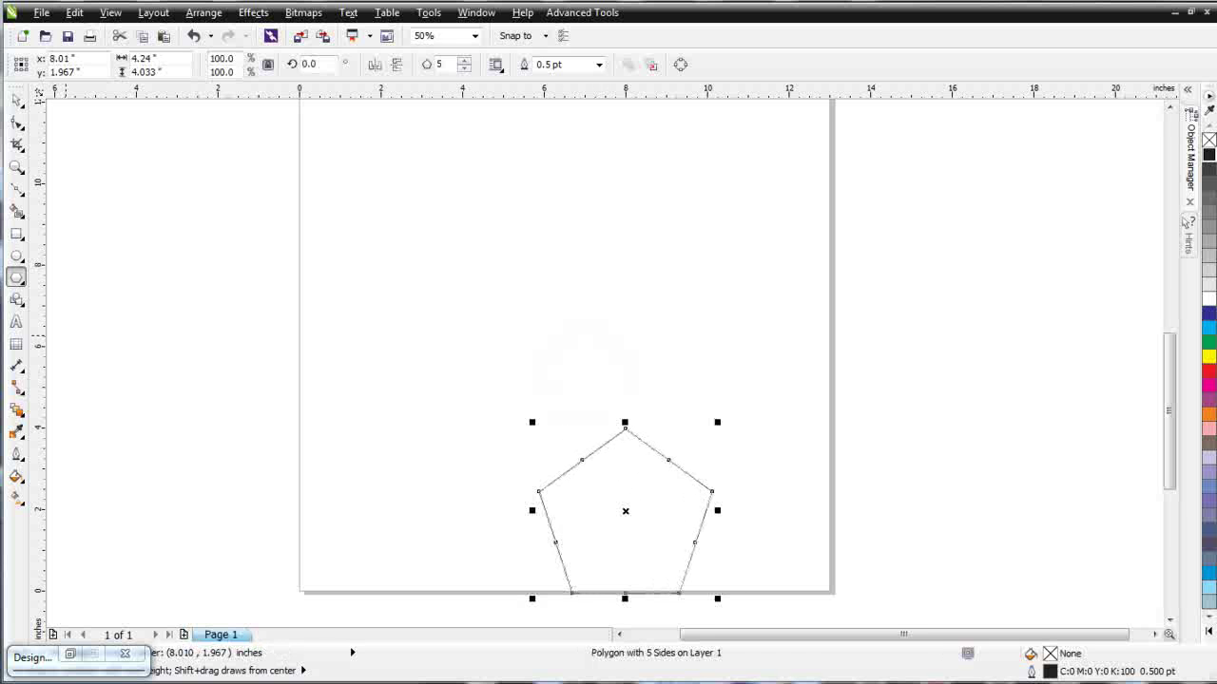
Step: Move the pentagon to mid-page and mirror it vertically so a point faces down
{"action": "left_click", "coordinate": [13, 102]}
{"action": "left_click_drag", "start_coordinate": [629, 517], "coordinate": [554, 351]}
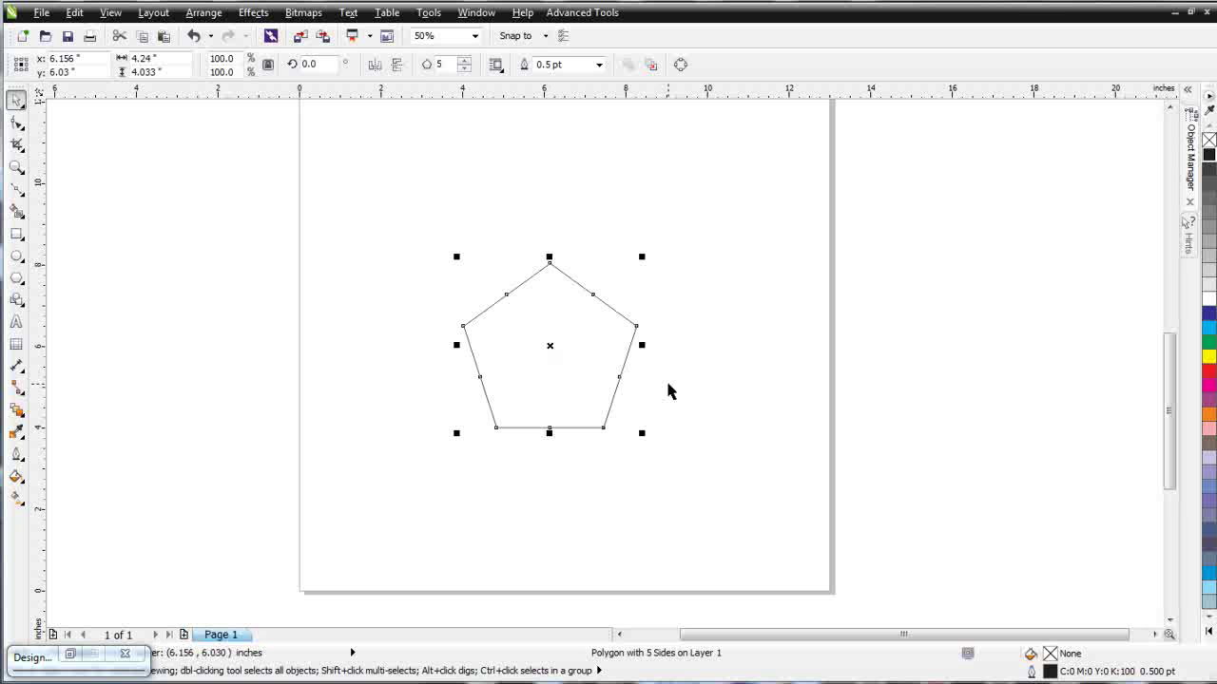
{"action": "left_click", "coordinate": [399, 67]}
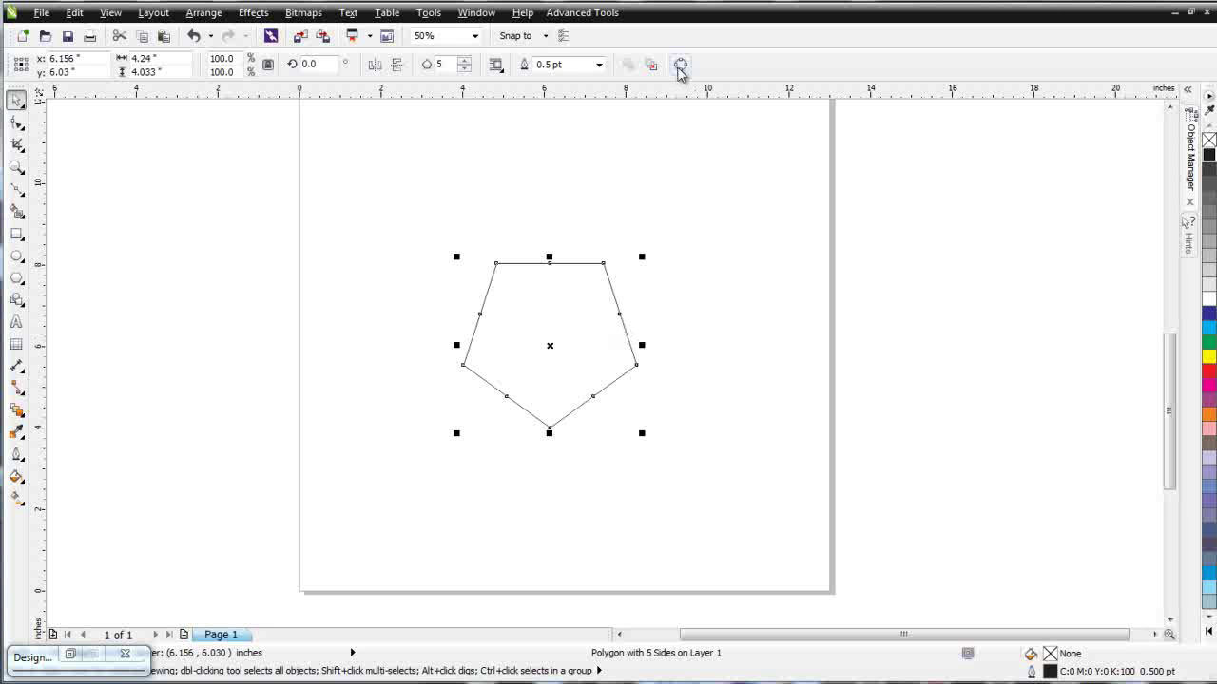
Step: Convert the pentagon to curves and delete its selected lower nodes
{"action": "left_click", "coordinate": [681, 68]}
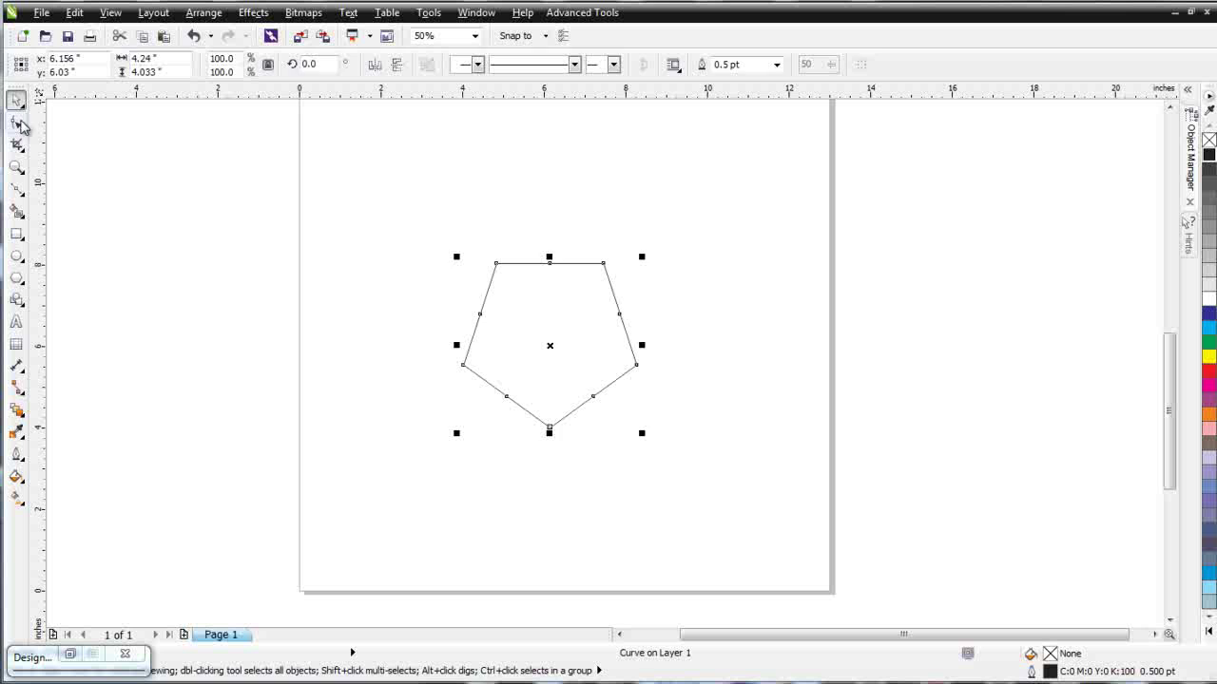
{"action": "left_click", "coordinate": [17, 123]}
{"action": "left_click_drag", "start_coordinate": [473, 366], "coordinate": [679, 408]}
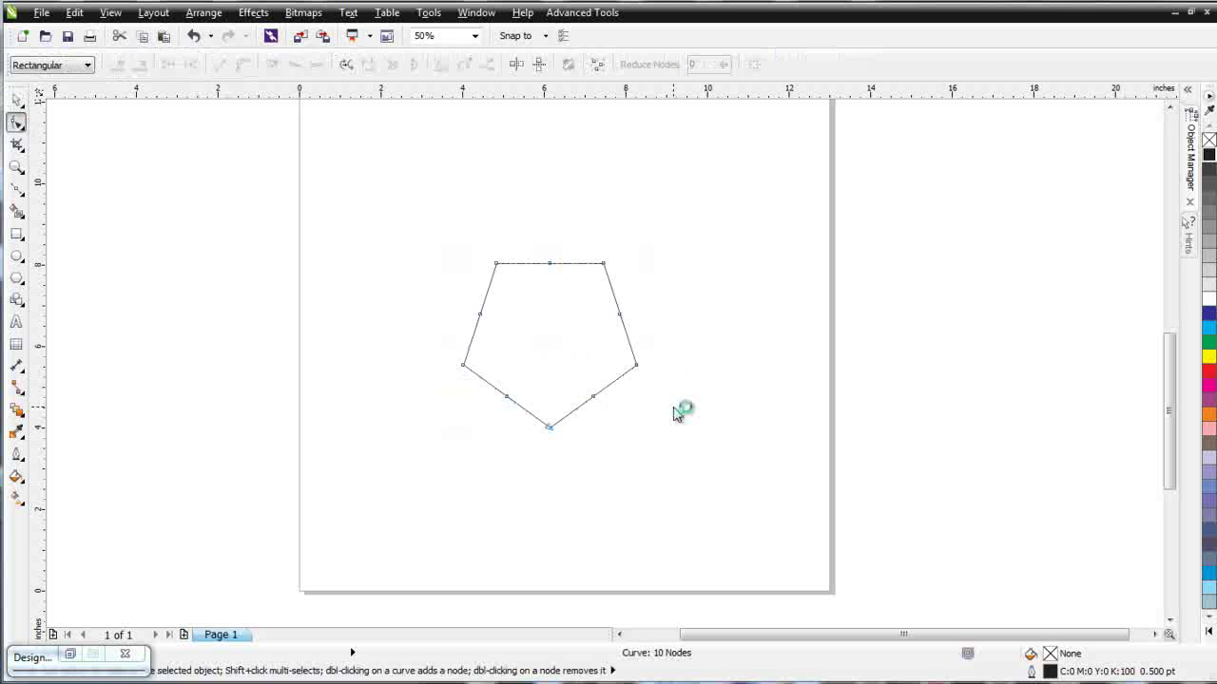
{"action": "key", "text": "Delete"}
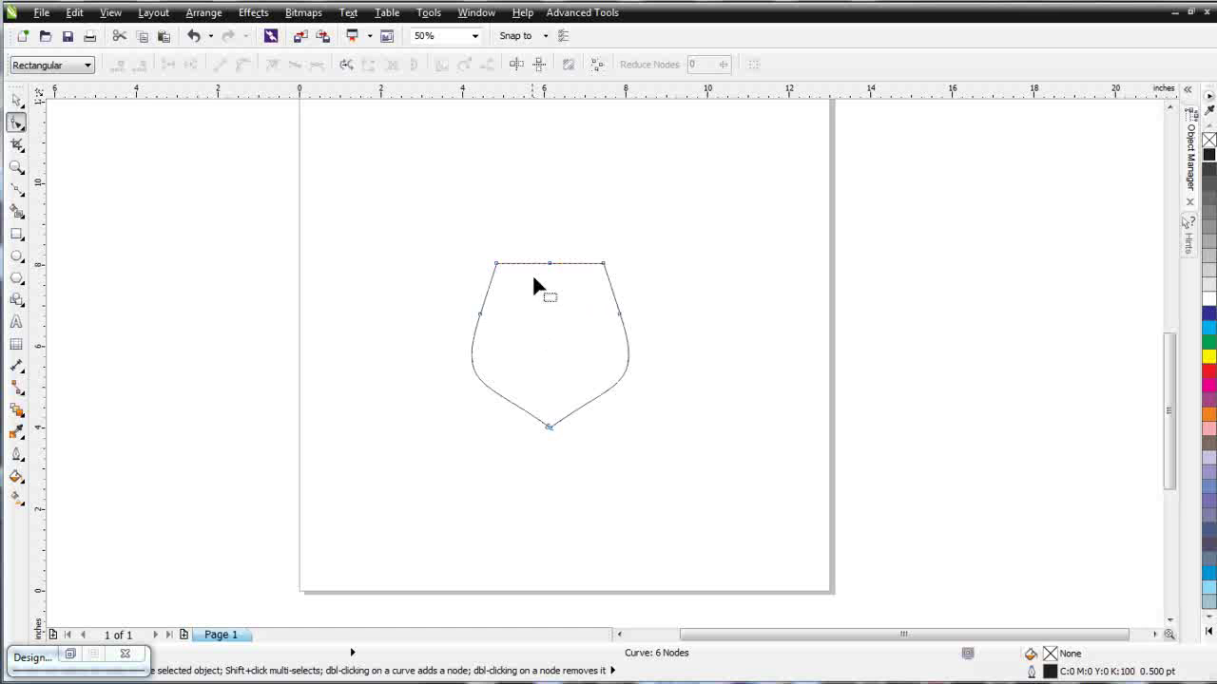
Step: Add nodes along the top edge and raise the middle node into a peak
{"action": "left_click_drag", "start_coordinate": [656, 238], "coordinate": [534, 278]}
{"action": "left_click", "coordinate": [118, 66]}
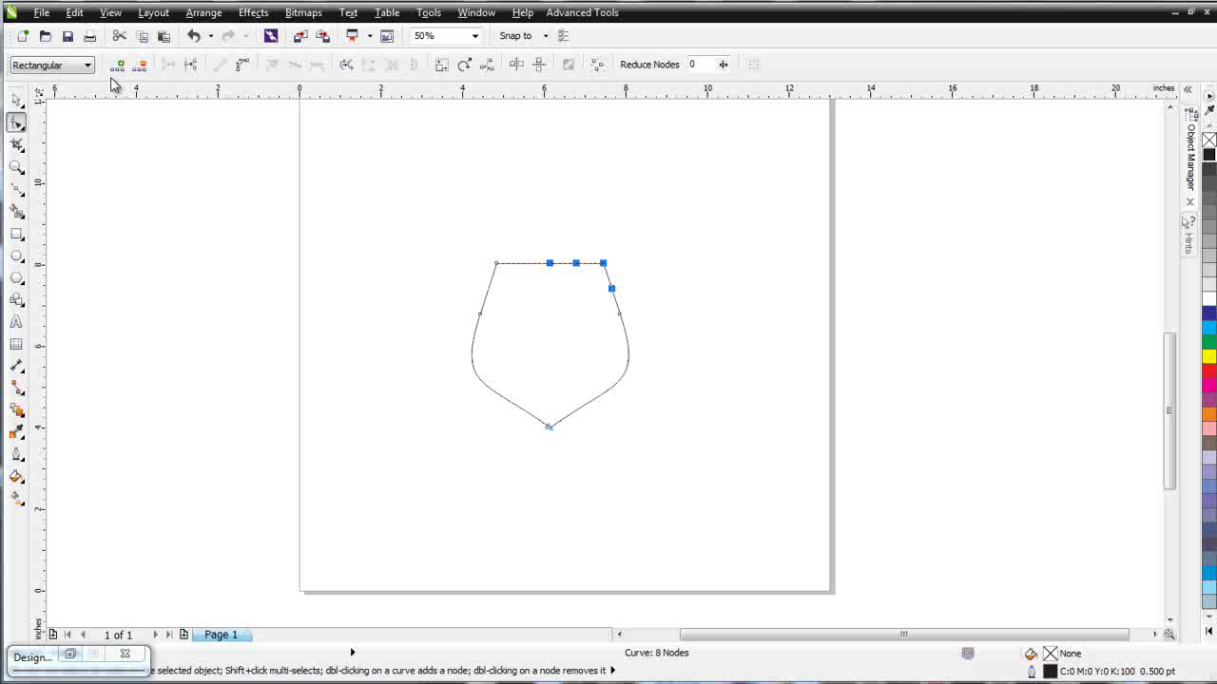
{"action": "left_click_drag", "start_coordinate": [456, 237], "coordinate": [538, 288]}
{"action": "left_click", "coordinate": [118, 67]}
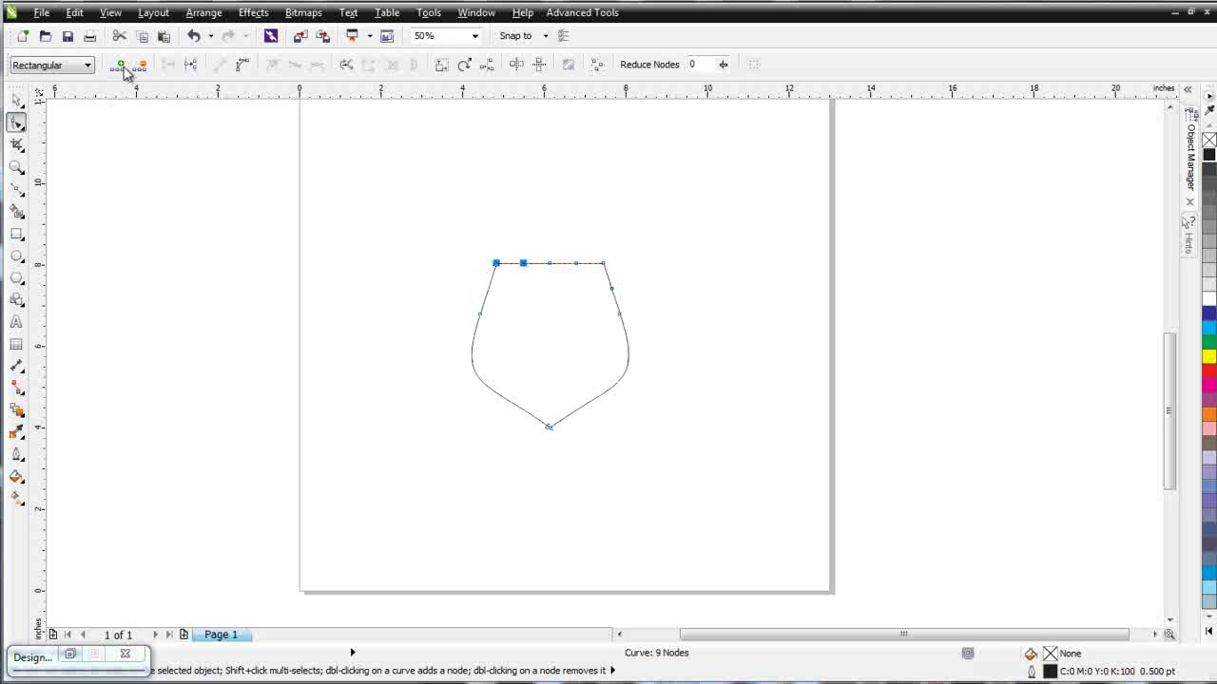
{"action": "left_click", "coordinate": [669, 283]}
{"action": "double_click", "coordinate": [611, 288]}
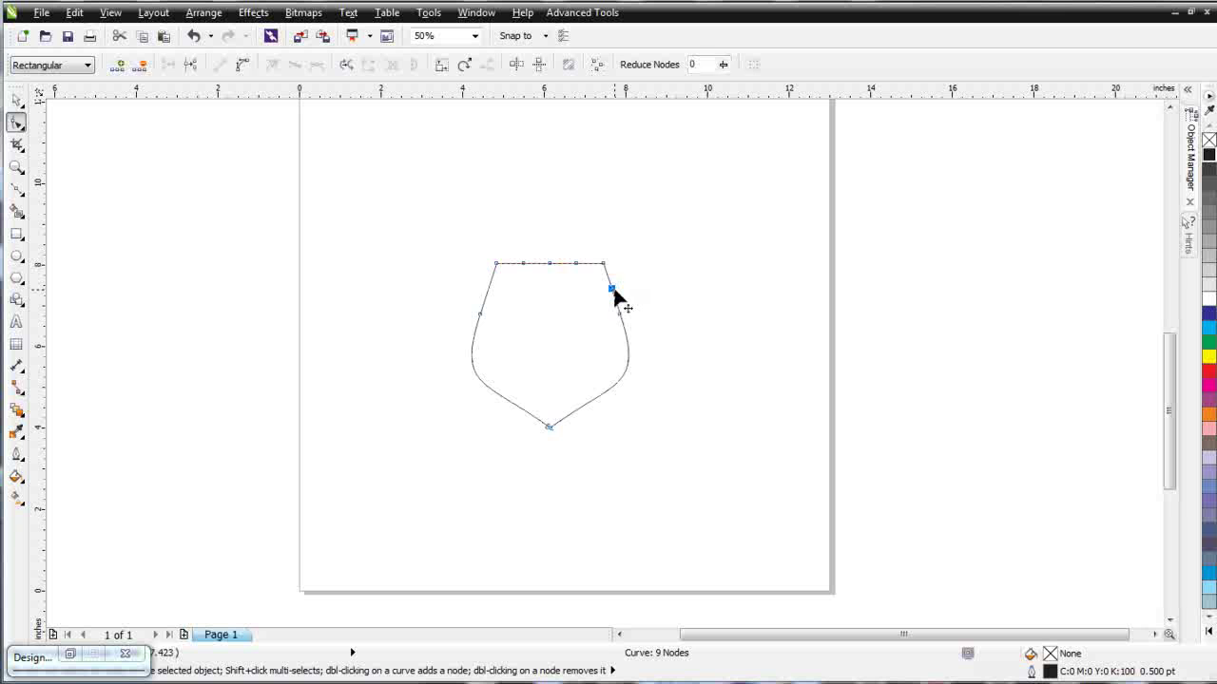
{"action": "left_click_drag", "start_coordinate": [548, 265], "coordinate": [526, 277]}
{"action": "left_click", "coordinate": [554, 345]}
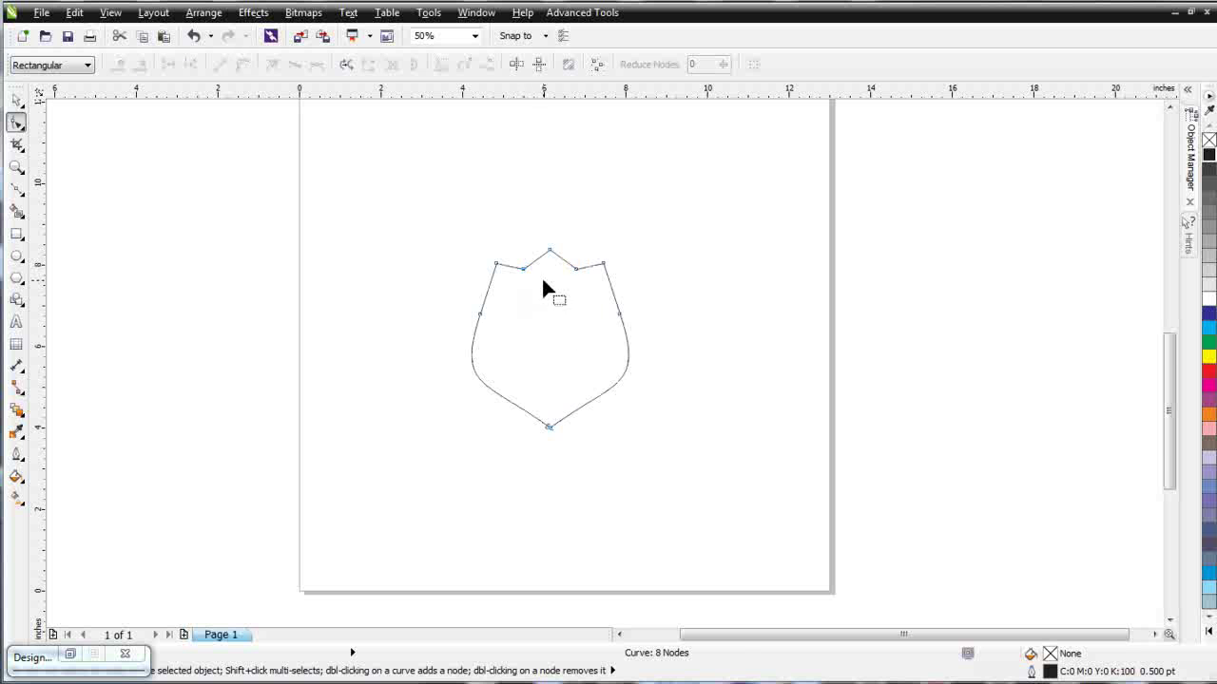
Step: Smooth the left and right dips beside the peak by removing extra nodes
{"action": "scroll", "coordinate": [538, 285], "scroll_direction": "up", "scroll_amount": 1}
{"action": "double_click", "coordinate": [595, 334]}
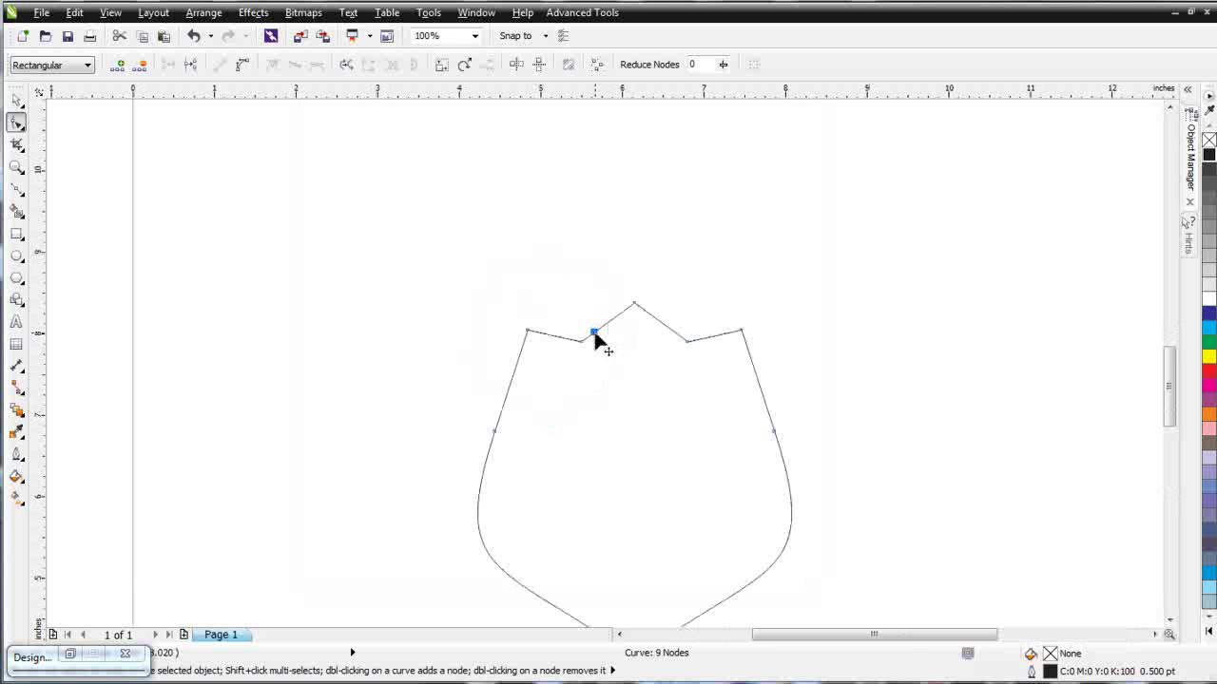
{"action": "left_click_drag", "start_coordinate": [563, 307], "coordinate": [596, 348]}
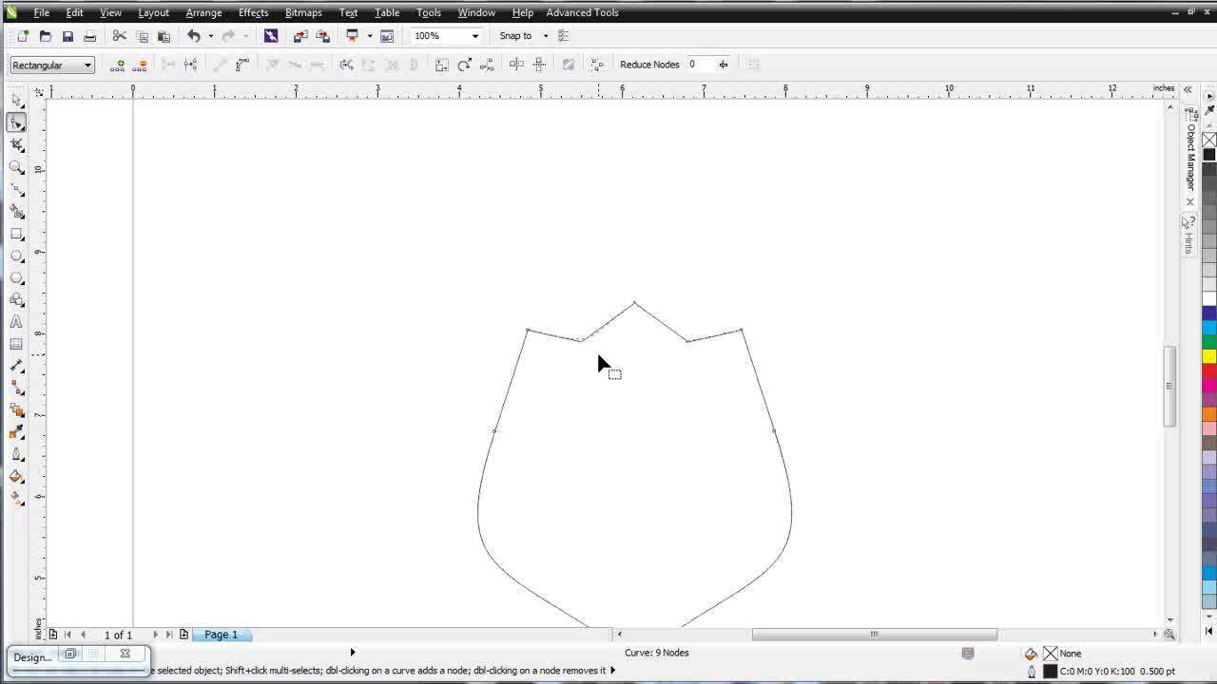
{"action": "key", "text": "Delete"}
{"action": "double_click", "coordinate": [701, 338]}
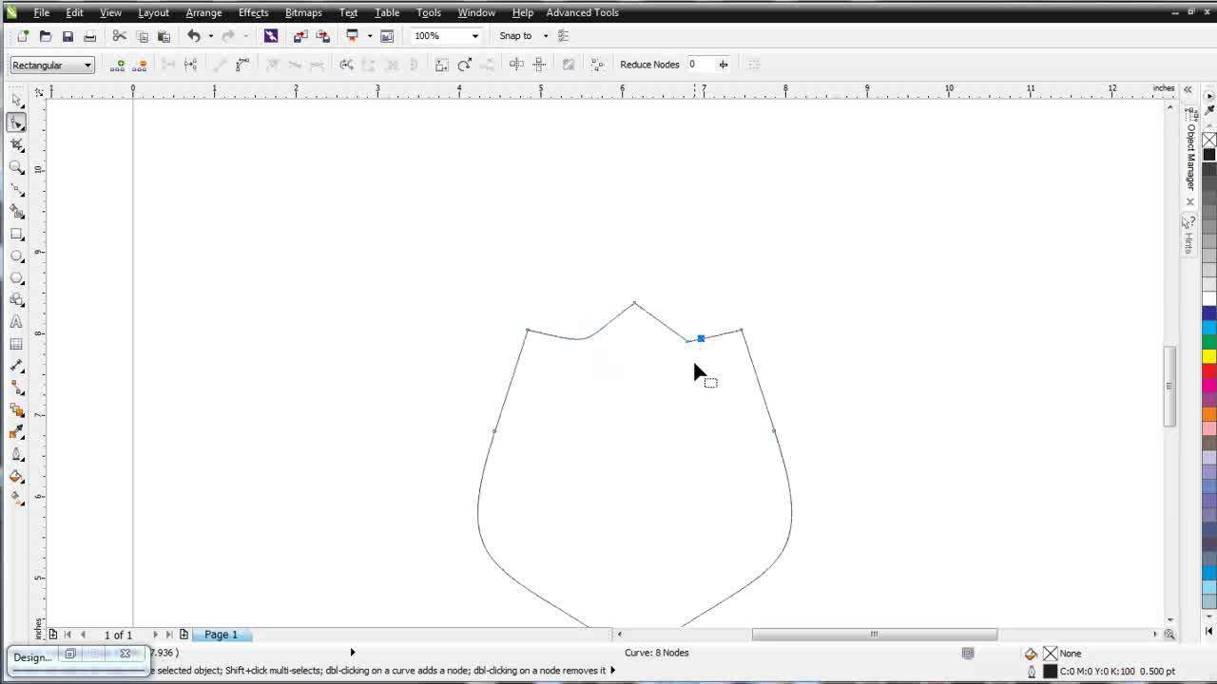
{"action": "left_click_drag", "start_coordinate": [675, 359], "coordinate": [677, 363]}
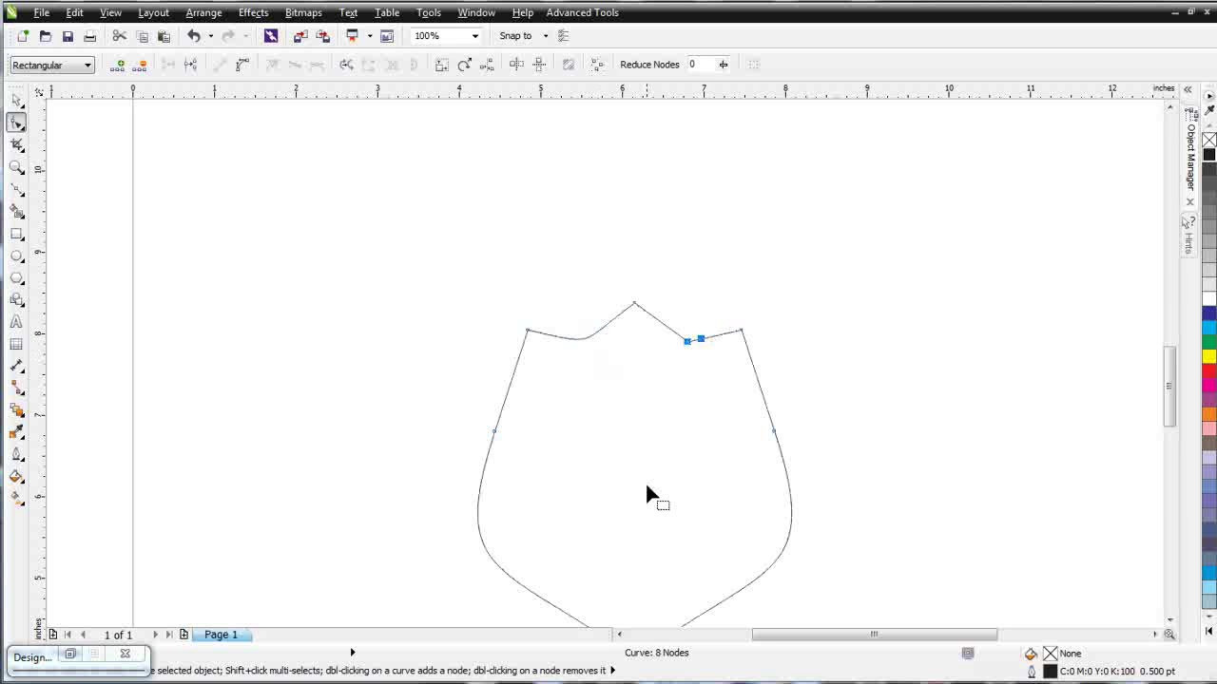
{"action": "key", "text": "Delete"}
{"action": "key", "text": "F3"}
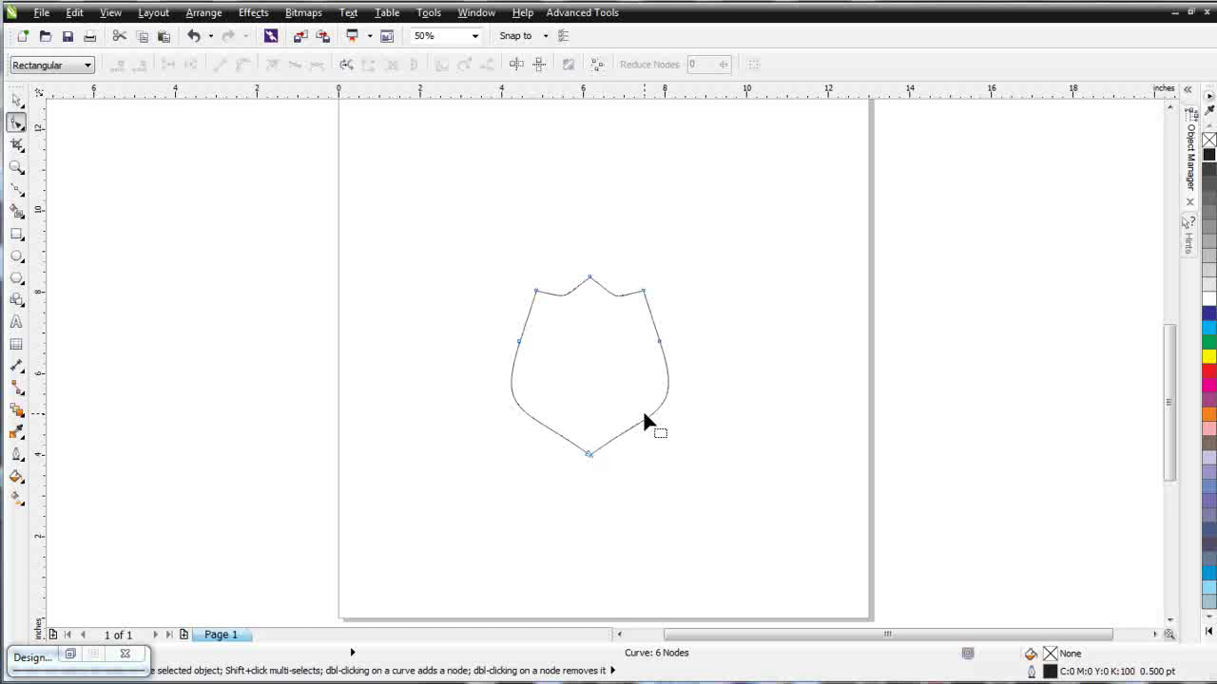
Step: Widen both upper corners symmetrically using Reflect nodes horizontally
{"action": "left_click", "coordinate": [536, 291]}
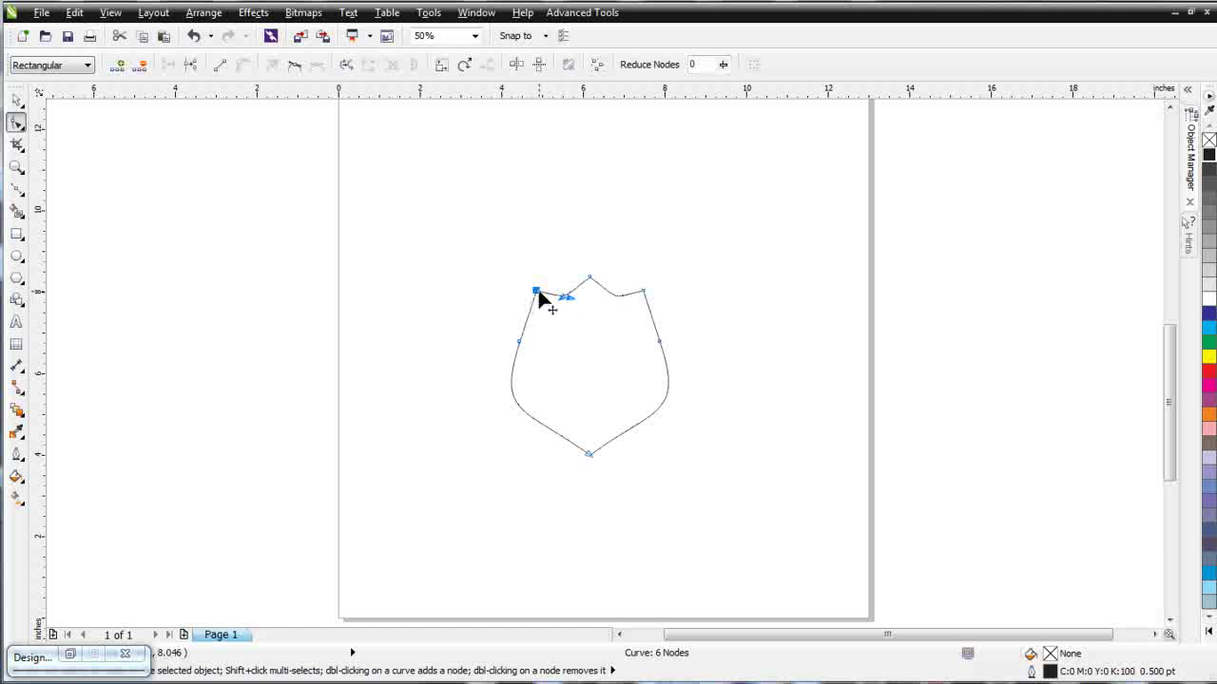
{"action": "left_click", "coordinate": [645, 291], "text": "shift"}
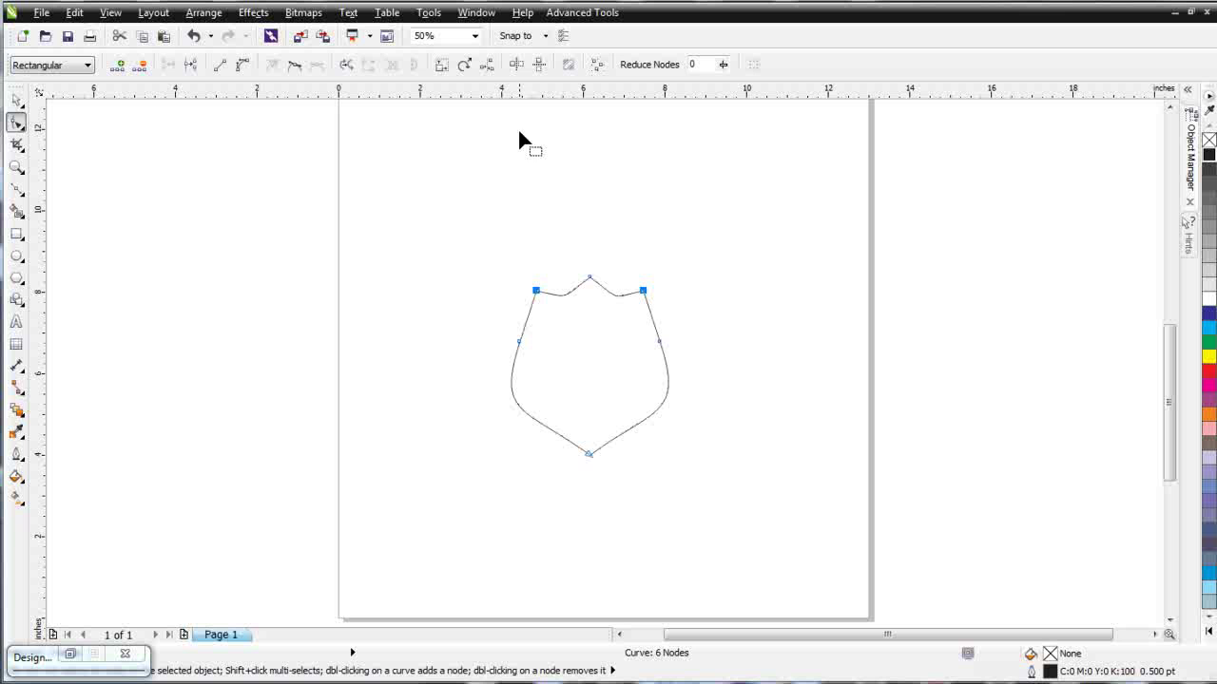
{"action": "left_click", "coordinate": [514, 65]}
{"action": "left_click_drag", "start_coordinate": [645, 291], "coordinate": [665, 292]}
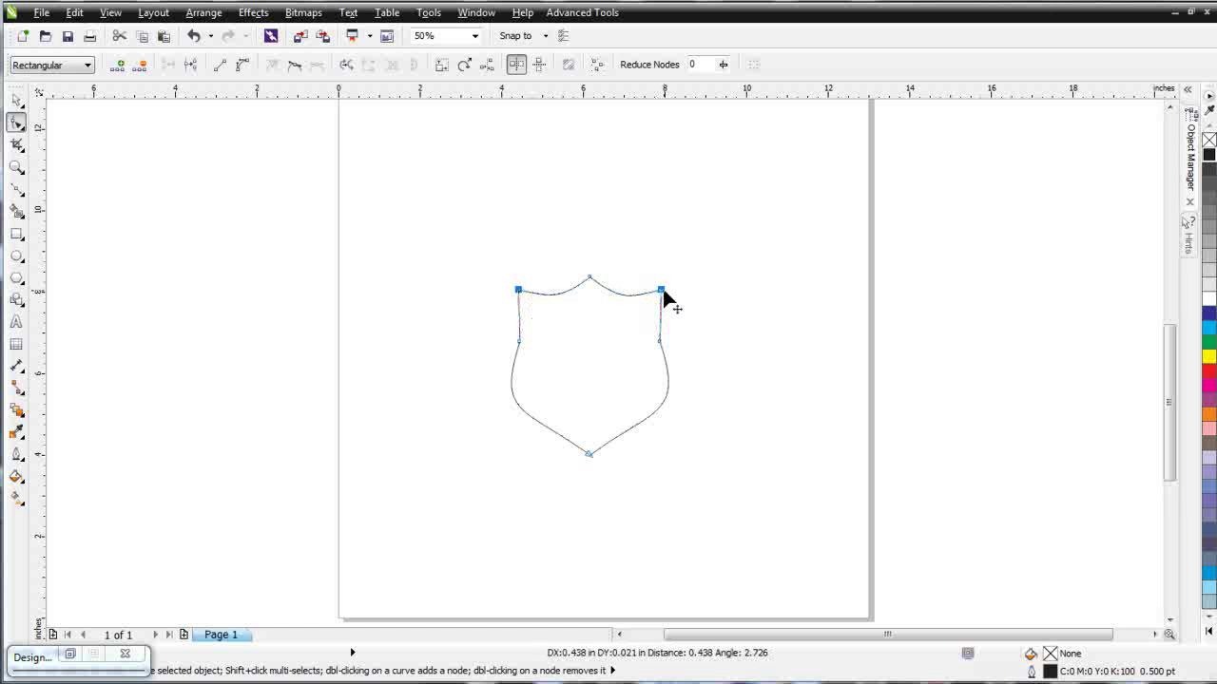
{"action": "left_click", "coordinate": [708, 447]}
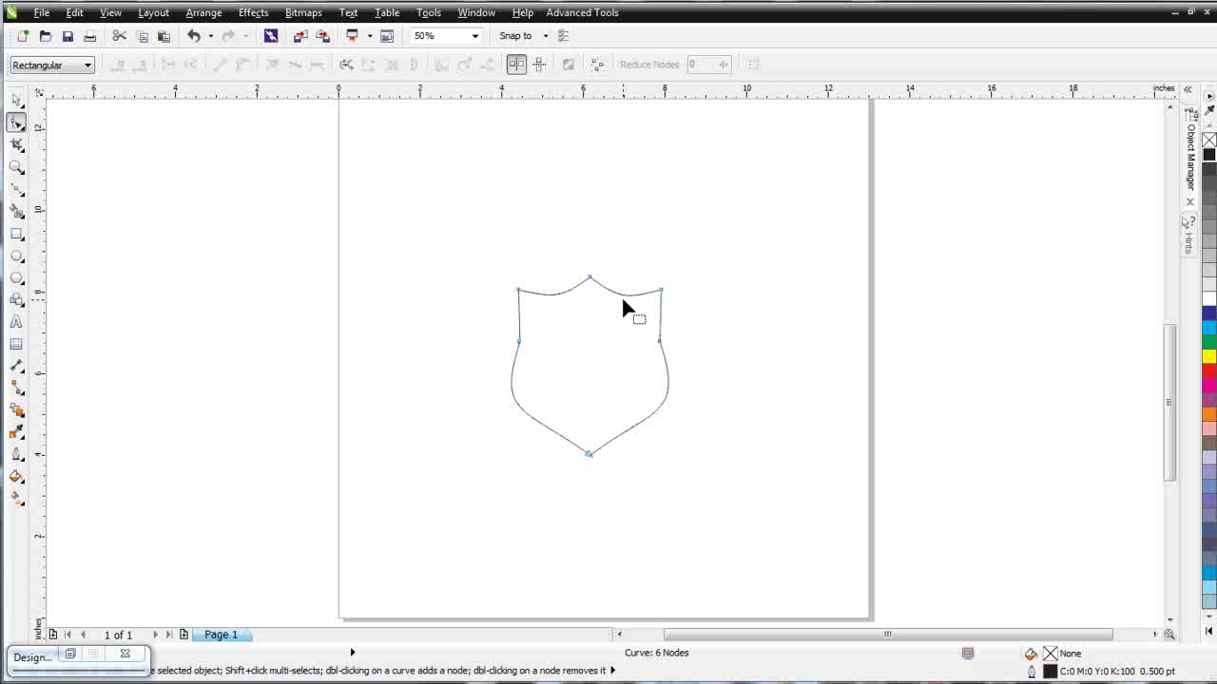
Step: Move the shield up and to the left on the page
{"action": "key", "text": "F3"}
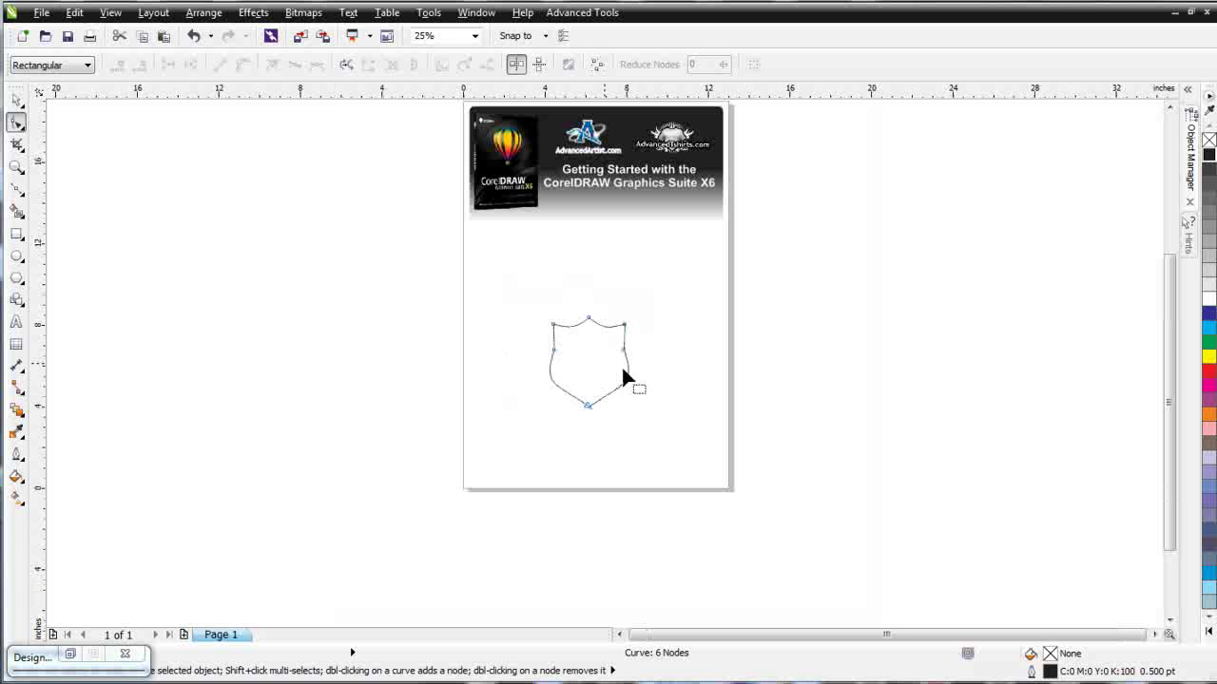
{"action": "left_click", "coordinate": [16, 99]}
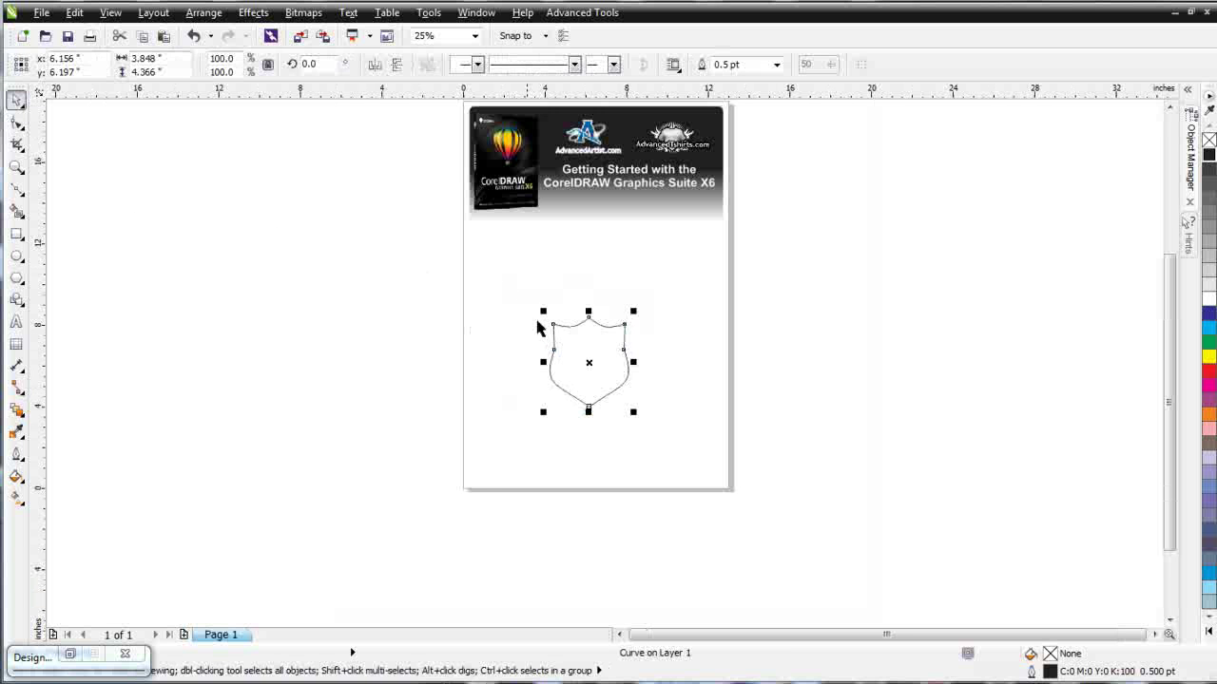
{"action": "left_click_drag", "start_coordinate": [503, 285], "coordinate": [684, 452]}
{"action": "left_click_drag", "start_coordinate": [586, 362], "coordinate": [520, 300]}
{"action": "scroll", "coordinate": [567, 332], "scroll_direction": "up", "scroll_amount": 1}
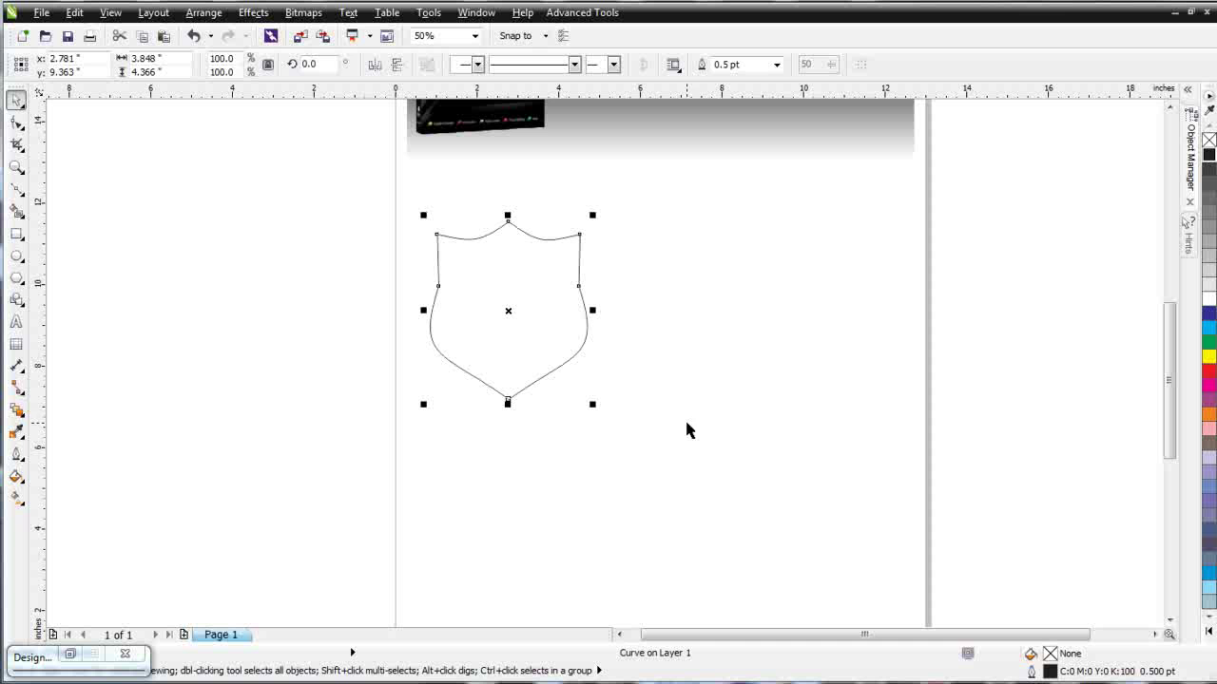
Step: Draw a circle beside the shield and pull its top node into a cusp teardrop point
{"action": "left_click", "coordinate": [17, 256]}
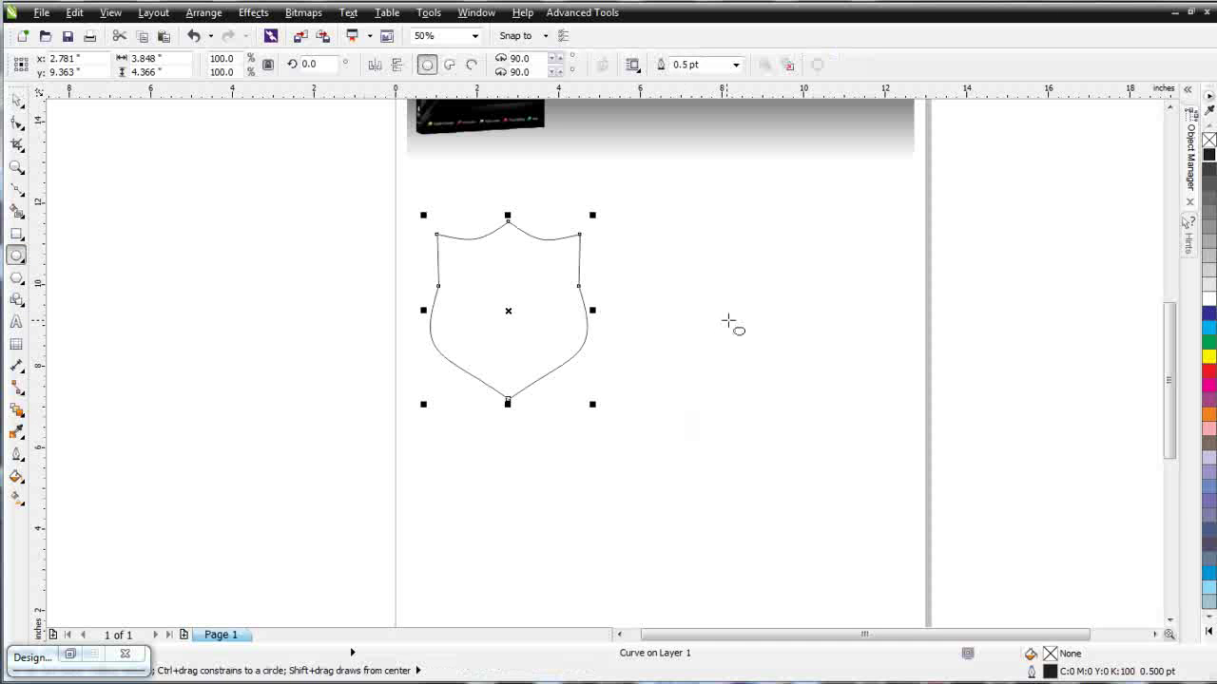
{"action": "left_click_drag", "start_coordinate": [728, 321], "coordinate": [843, 443]}
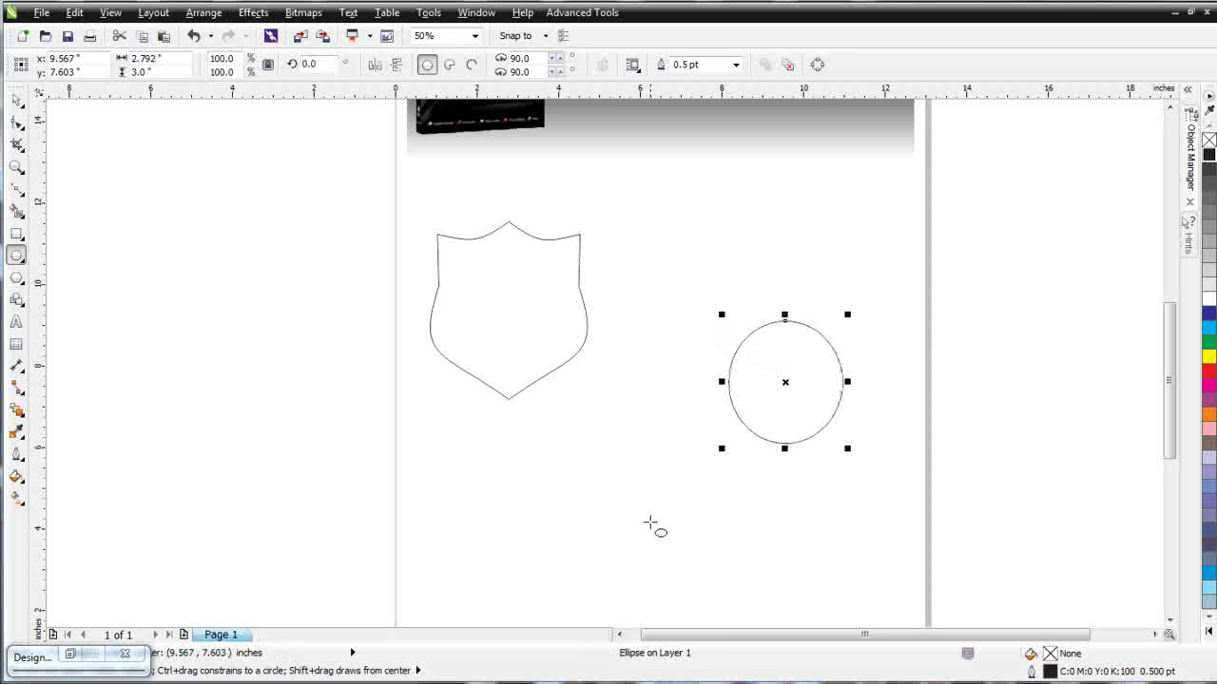
{"action": "left_click", "coordinate": [817, 64]}
{"action": "left_click", "coordinate": [16, 122]}
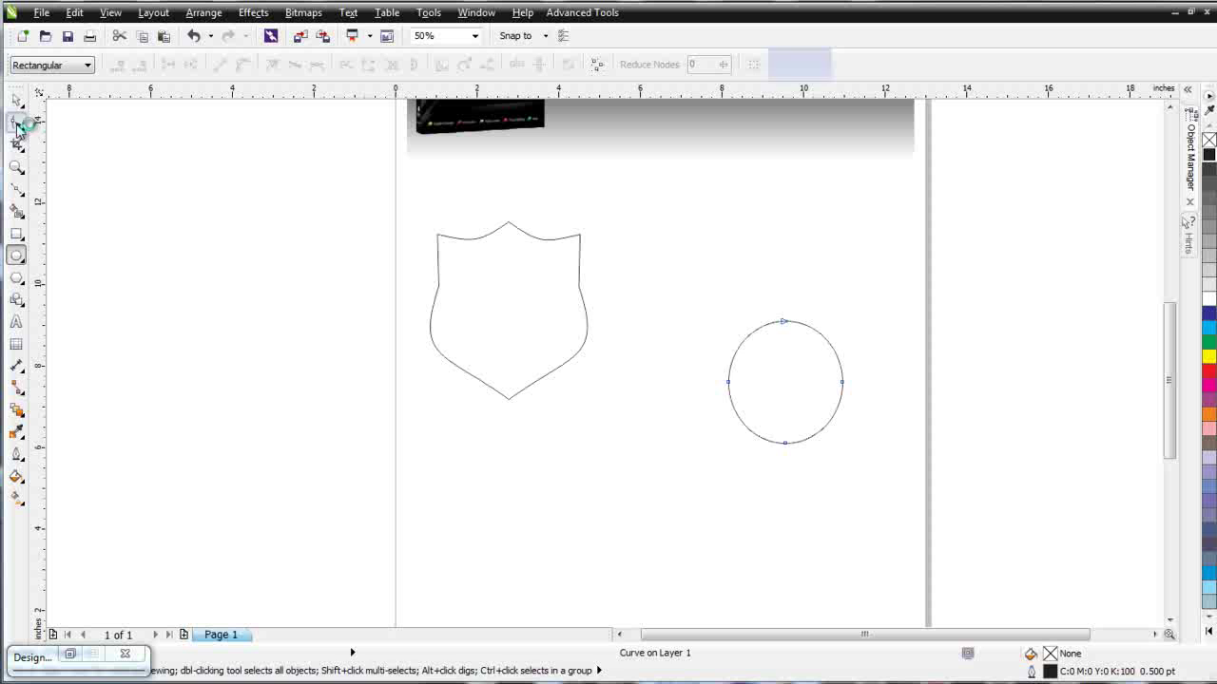
{"action": "left_click", "coordinate": [784, 322]}
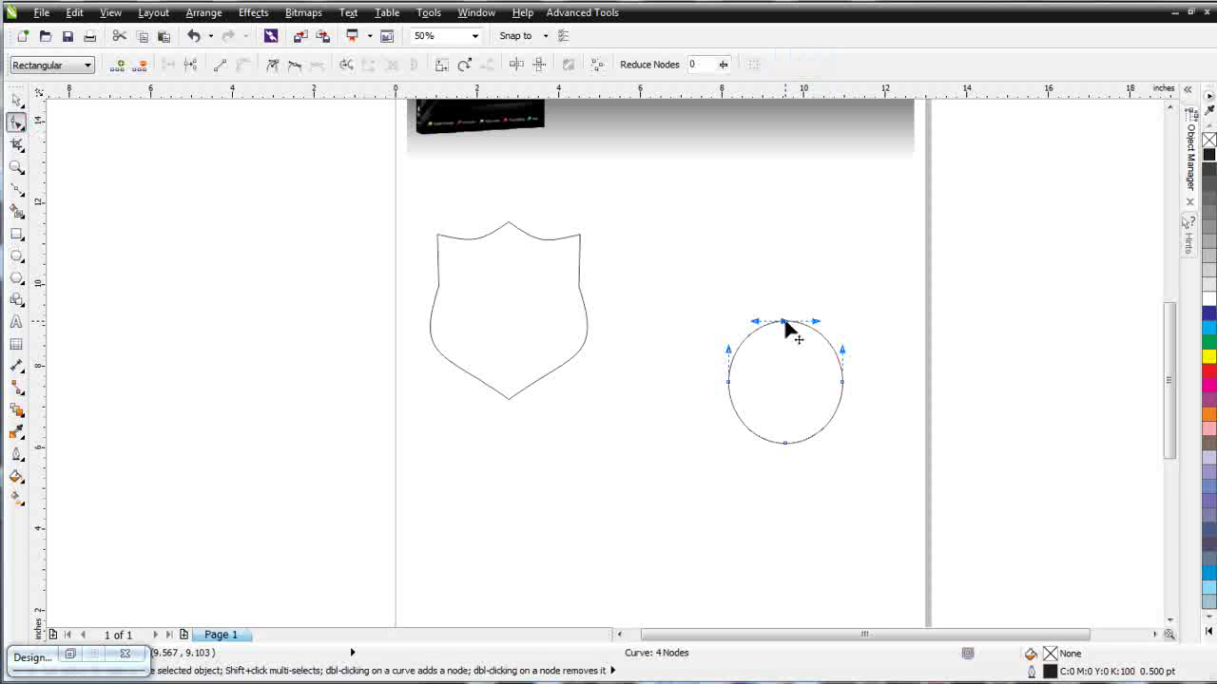
{"action": "left_click_drag", "start_coordinate": [784, 322], "coordinate": [779, 245]}
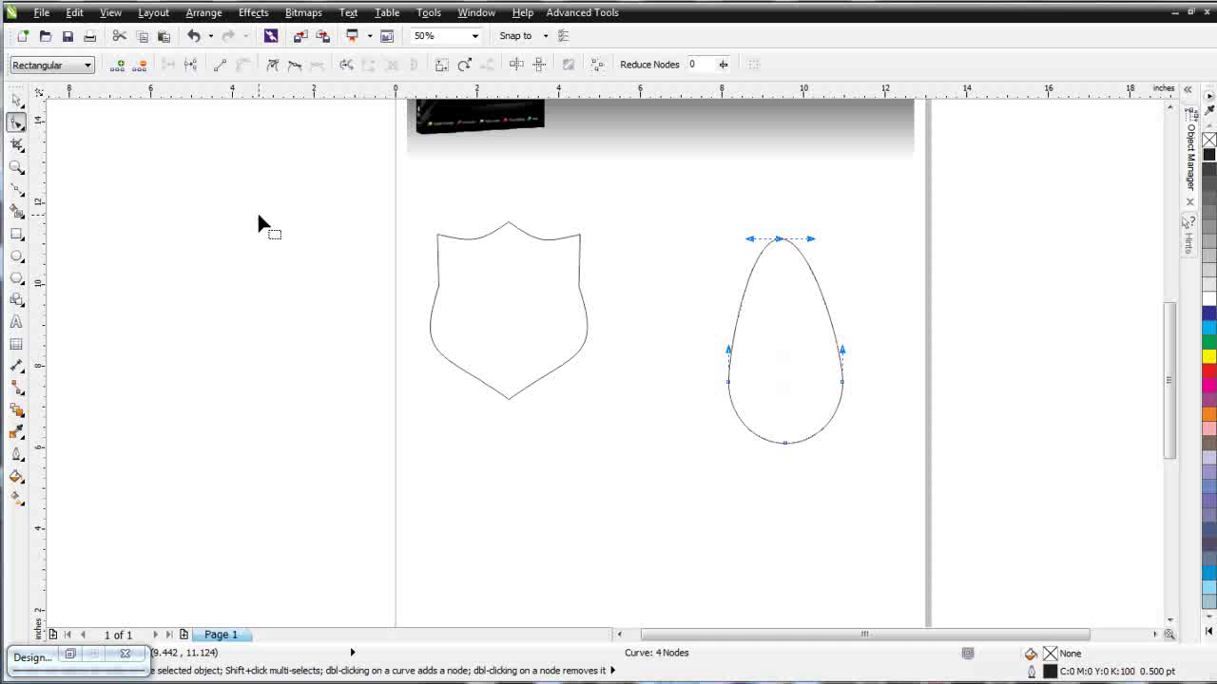
{"action": "left_click", "coordinate": [275, 72]}
{"action": "left_click_drag", "start_coordinate": [812, 241], "coordinate": [791, 284]}
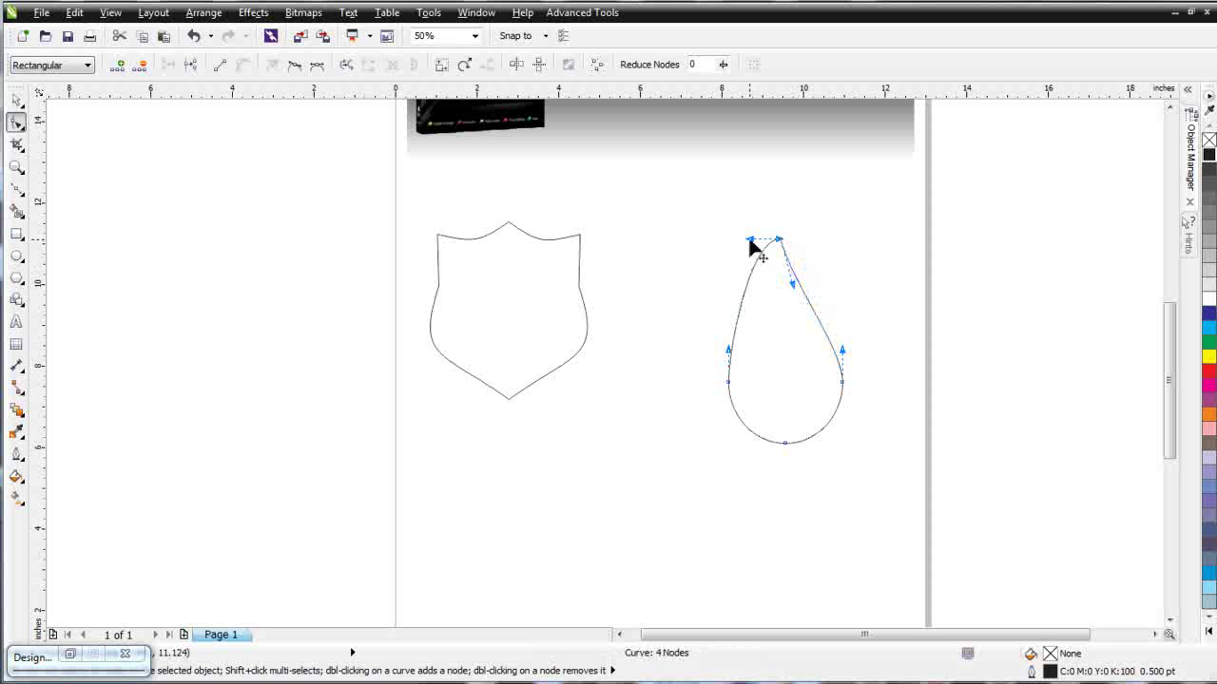
{"action": "left_click_drag", "start_coordinate": [750, 240], "coordinate": [775, 276]}
{"action": "left_click", "coordinate": [16, 100]}
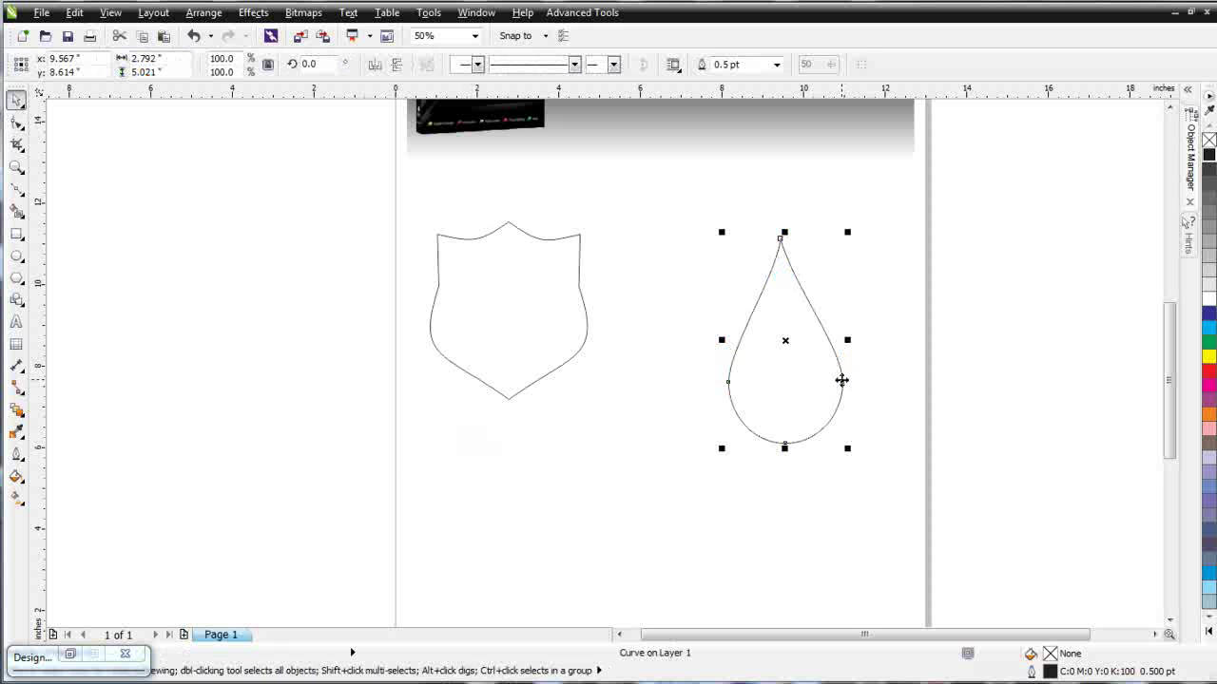
Step: Move the teardrop closer to the shield, flip it, and widen it to 153%
{"action": "left_click_drag", "start_coordinate": [841, 380], "coordinate": [732, 420]}
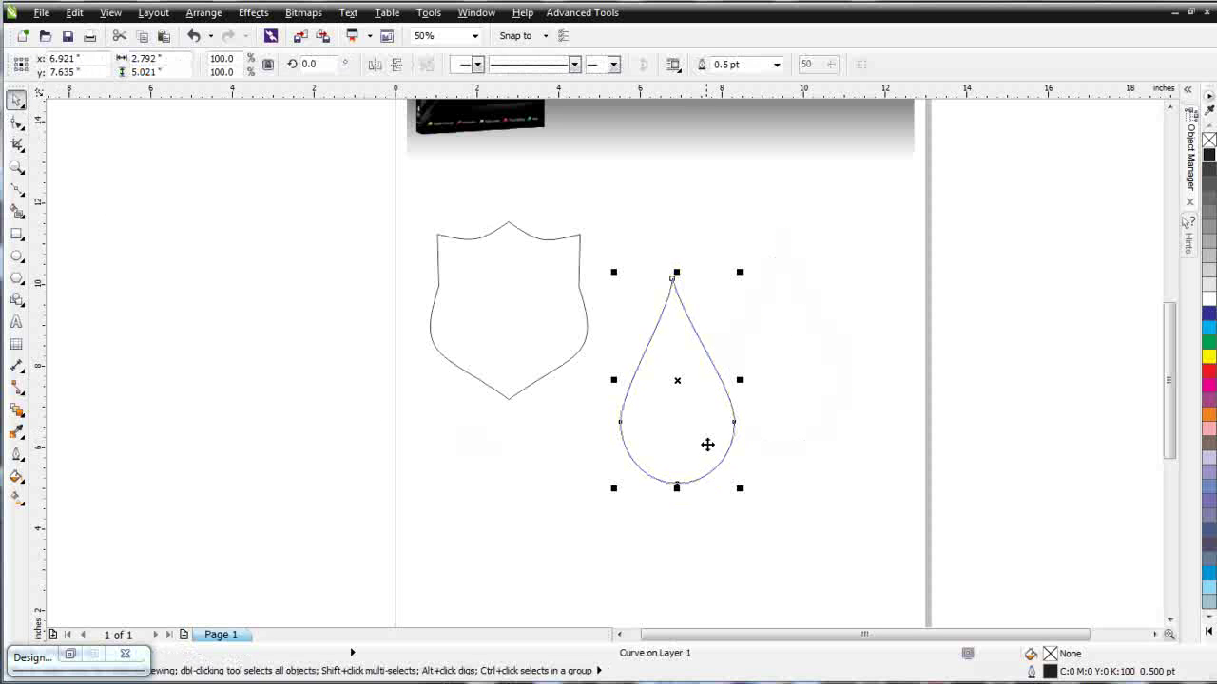
{"action": "left_click", "coordinate": [397, 64]}
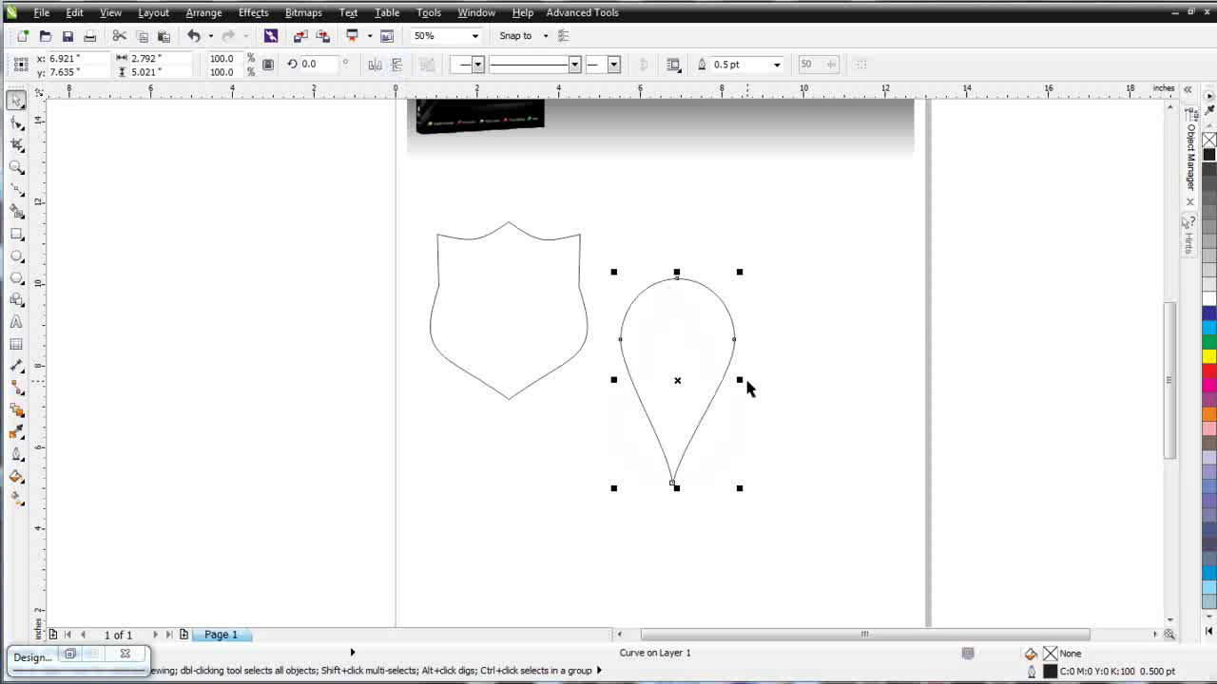
{"action": "left_click_drag", "start_coordinate": [739, 380], "coordinate": [799, 380]}
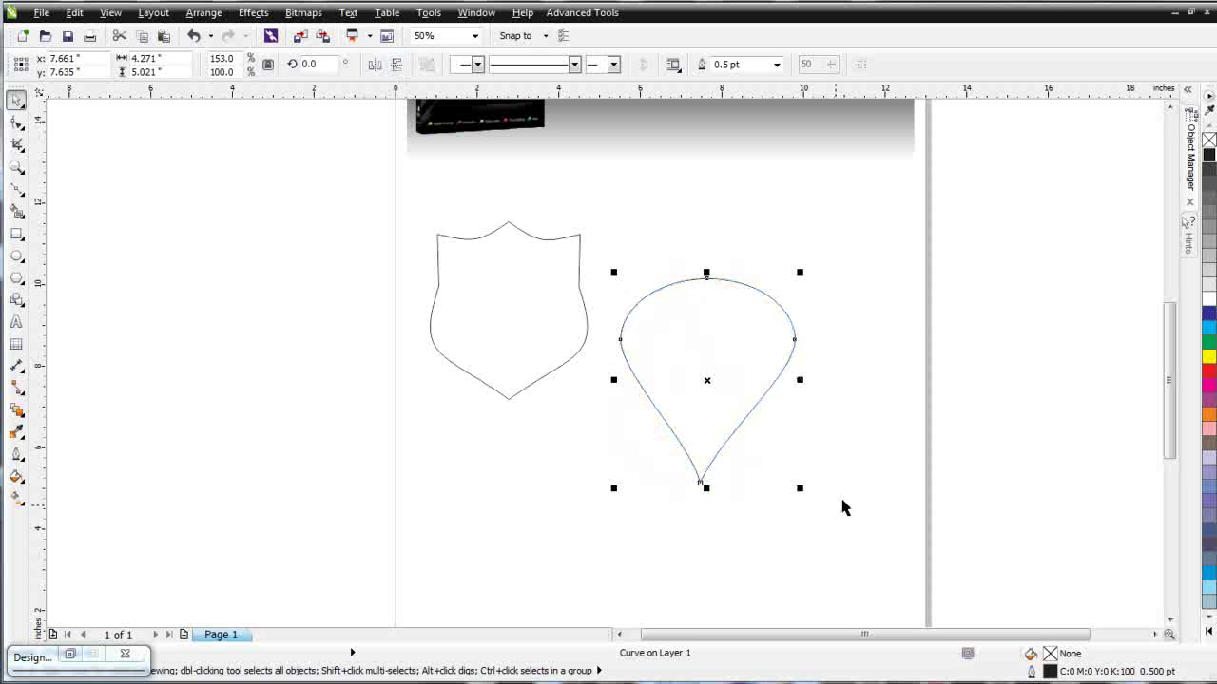
Step: Pull the top node down into a cusp dip and bulge both upper sides into lobes
{"action": "left_click", "coordinate": [16, 123]}
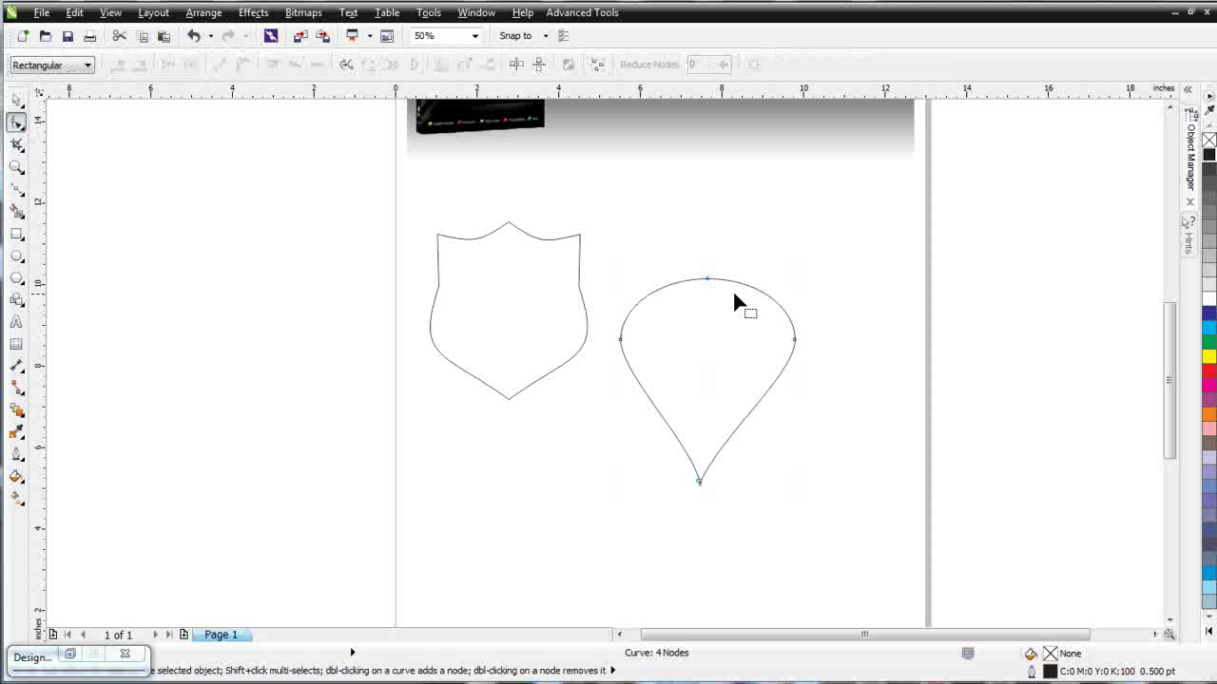
{"action": "left_click", "coordinate": [707, 279]}
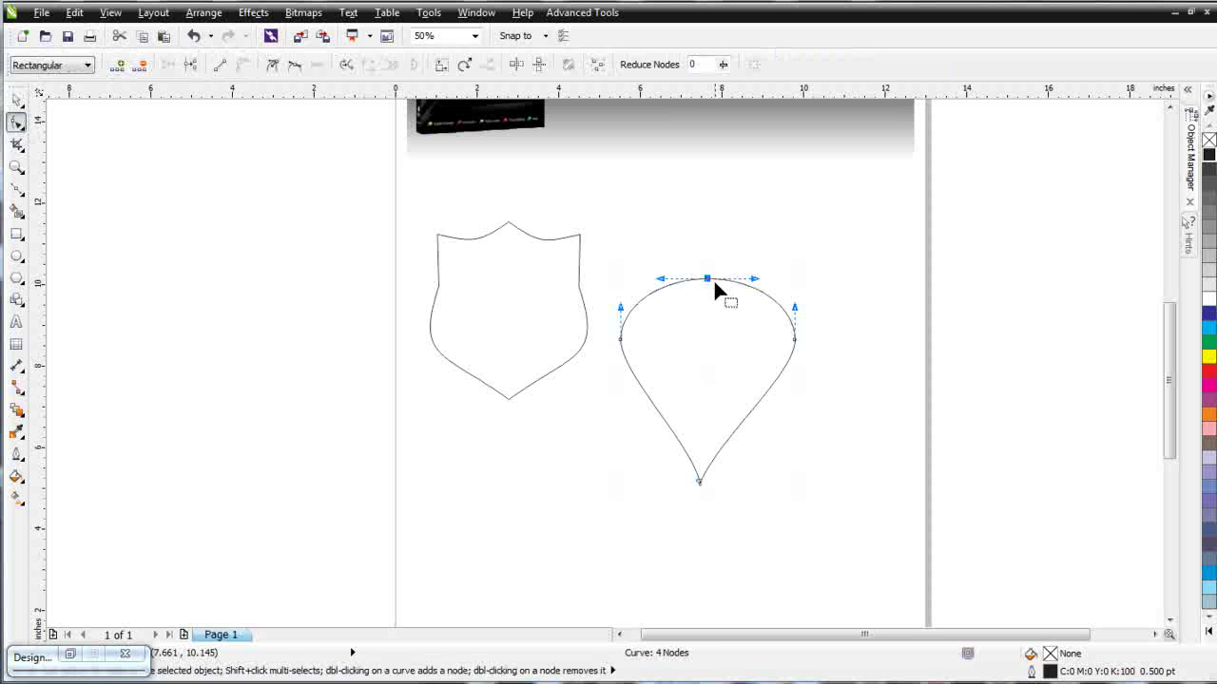
{"action": "left_click_drag", "start_coordinate": [708, 280], "coordinate": [706, 305]}
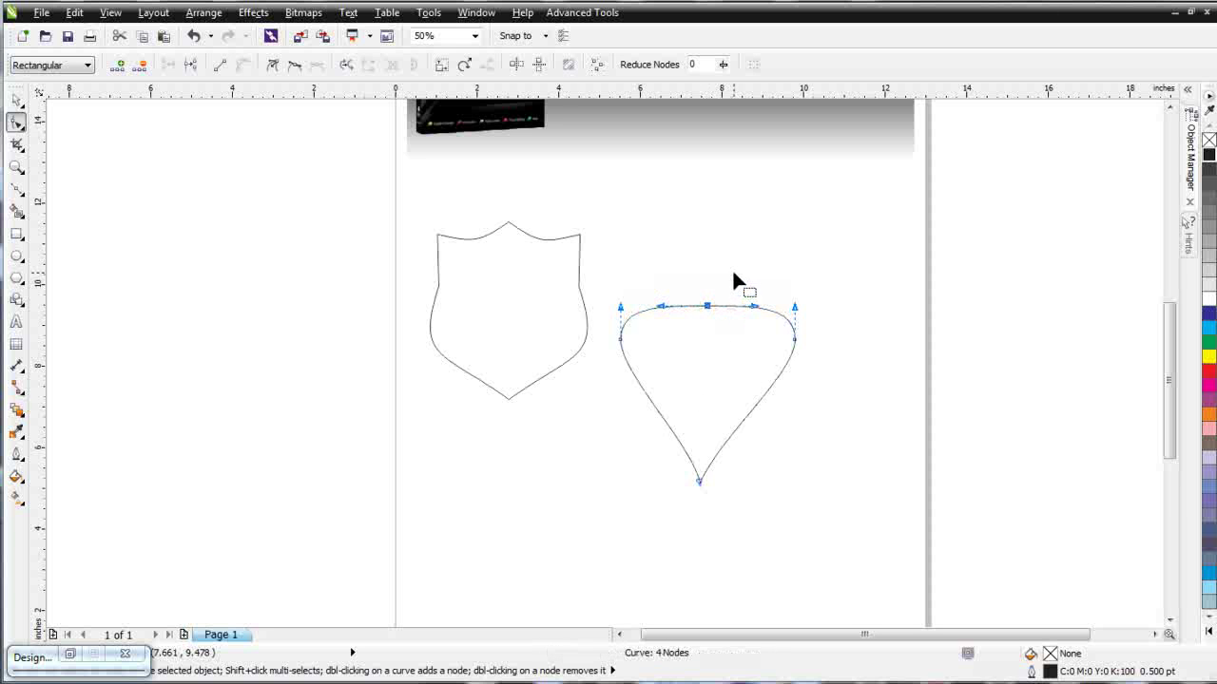
{"action": "left_click", "coordinate": [272, 64]}
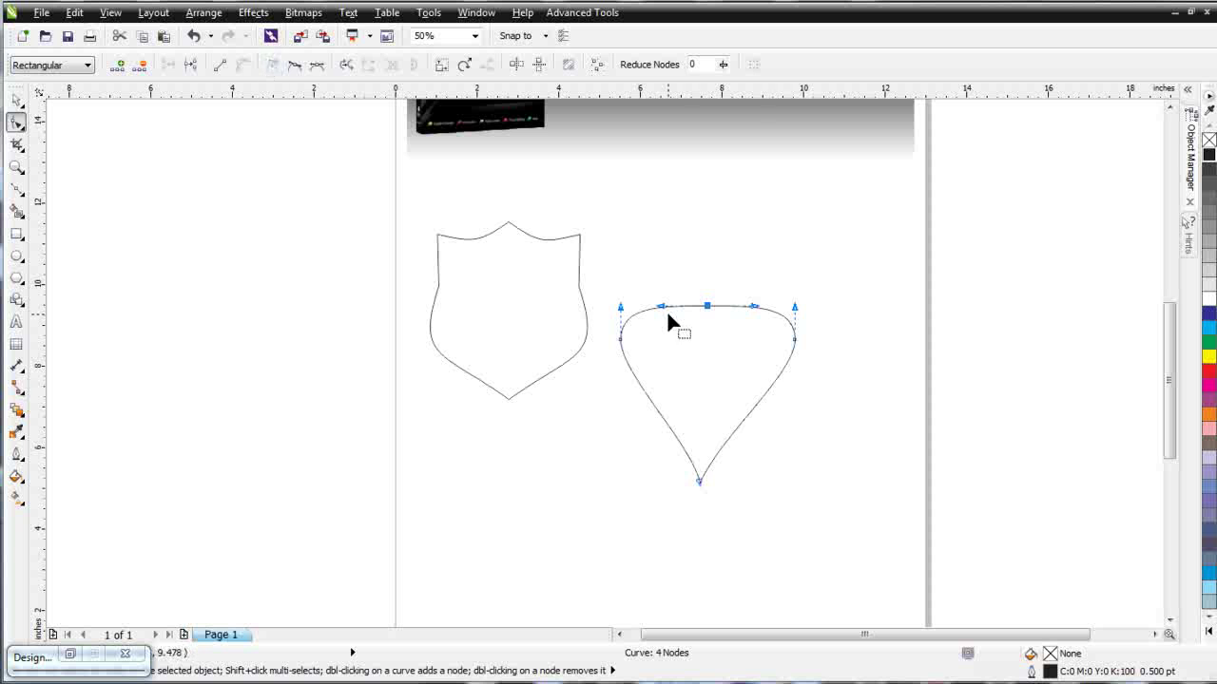
{"action": "left_click_drag", "start_coordinate": [662, 306], "coordinate": [663, 265]}
{"action": "left_click_drag", "start_coordinate": [754, 306], "coordinate": [742, 271]}
{"action": "left_click", "coordinate": [758, 457]}
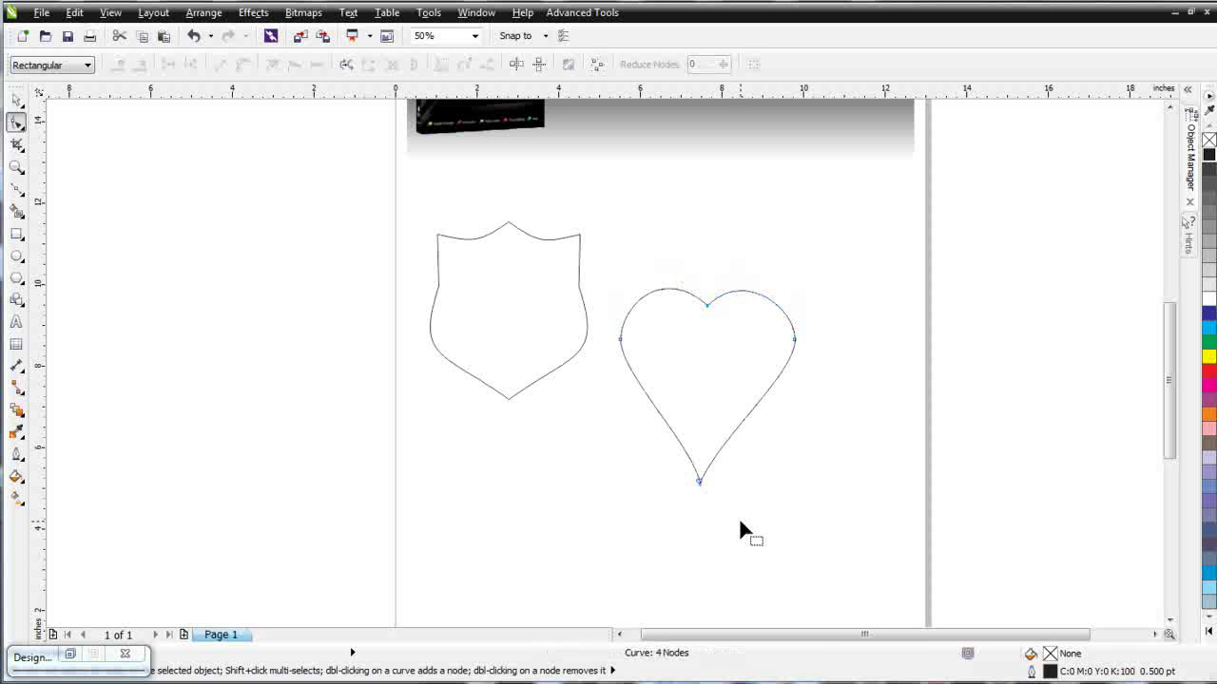
{"action": "left_click", "coordinate": [699, 482]}
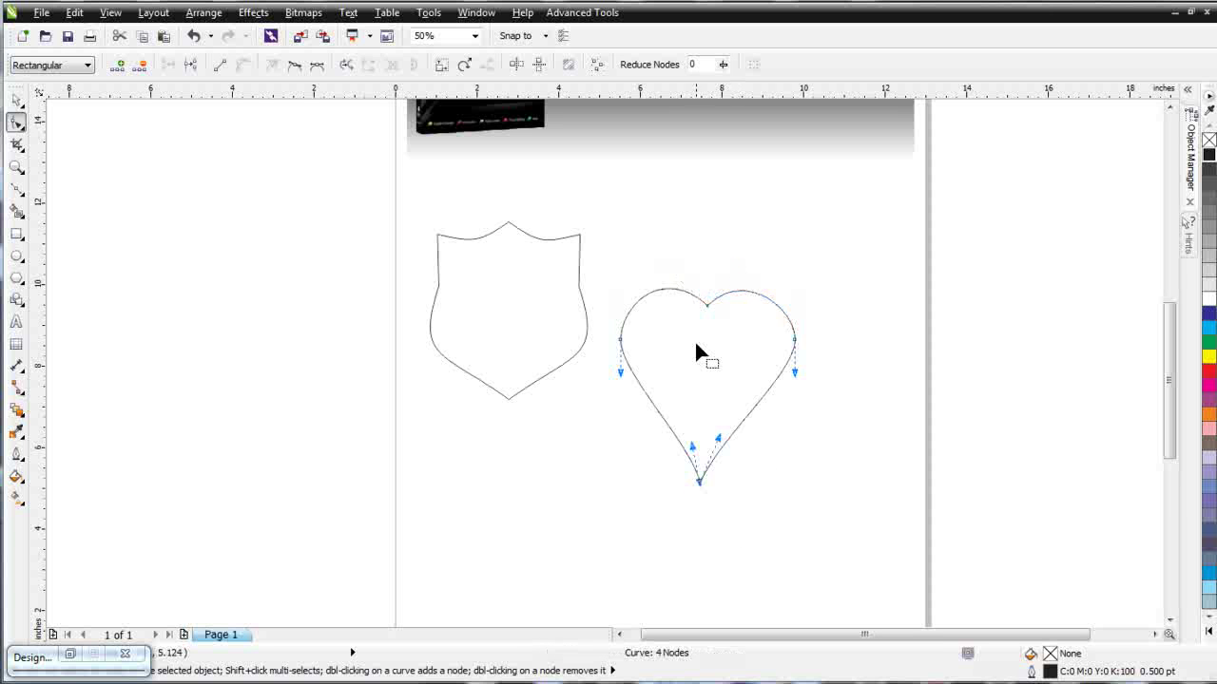
{"action": "left_click_drag", "start_coordinate": [718, 249], "coordinate": [695, 526]}
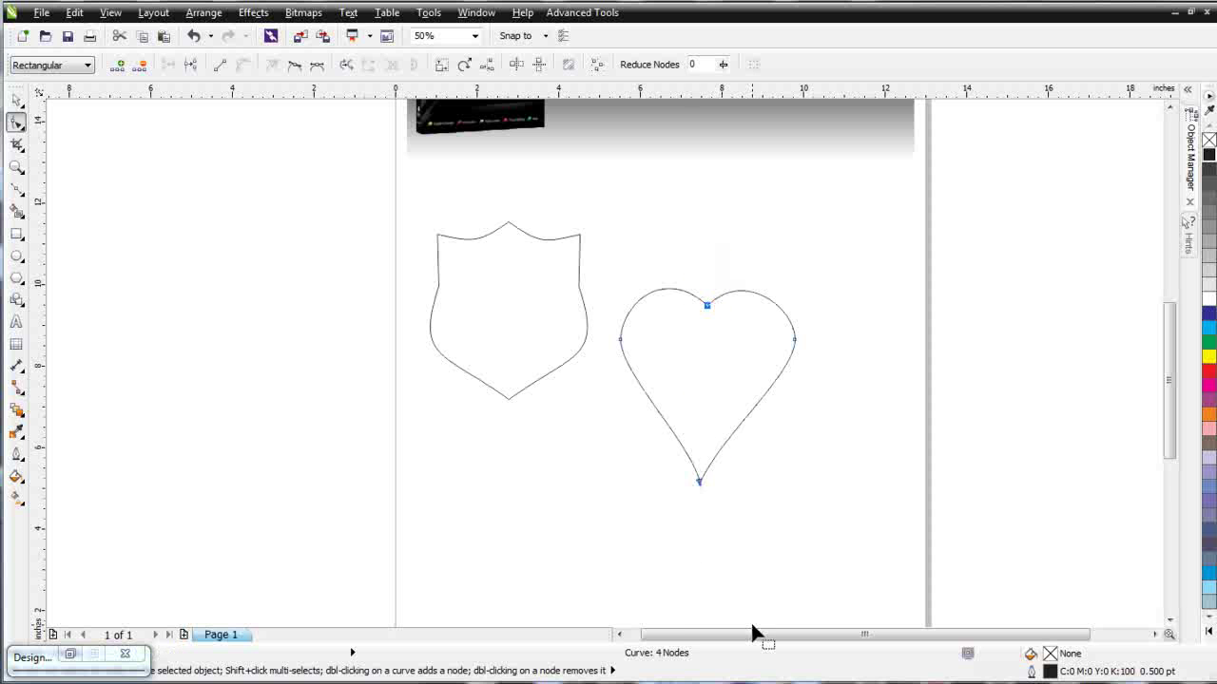
Step: Try a vertical-only node alignment on the heart, then undo it
{"action": "left_click", "coordinate": [487, 65]}
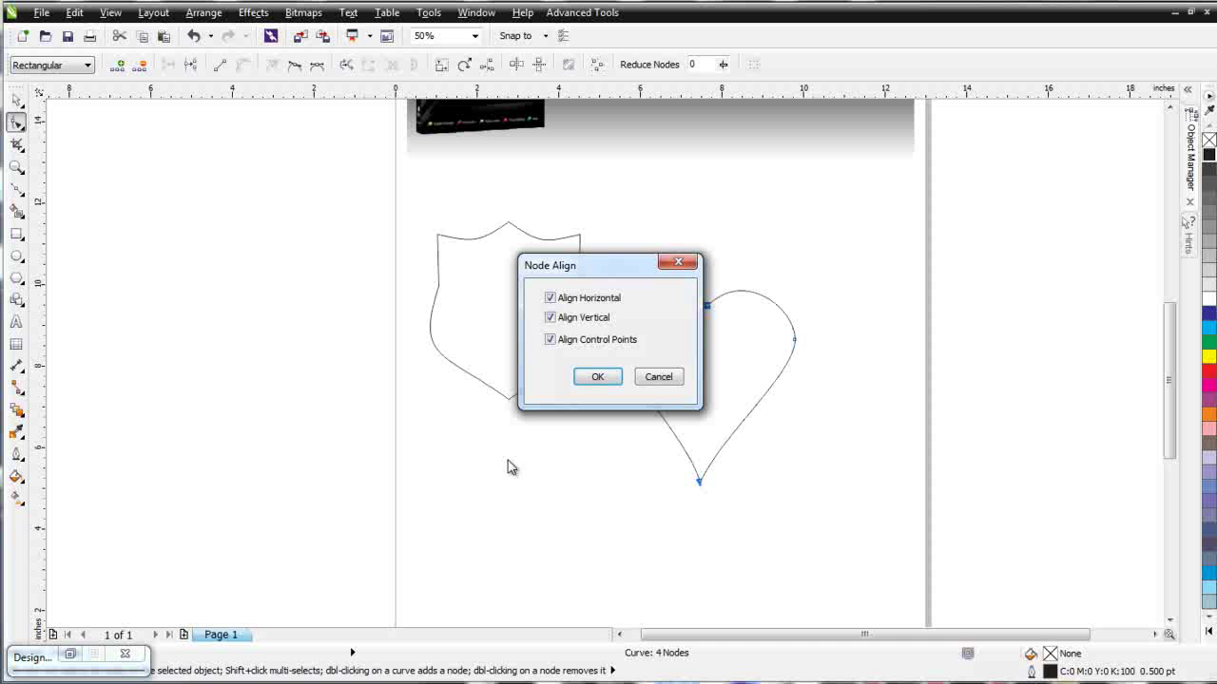
{"action": "left_click", "coordinate": [549, 299]}
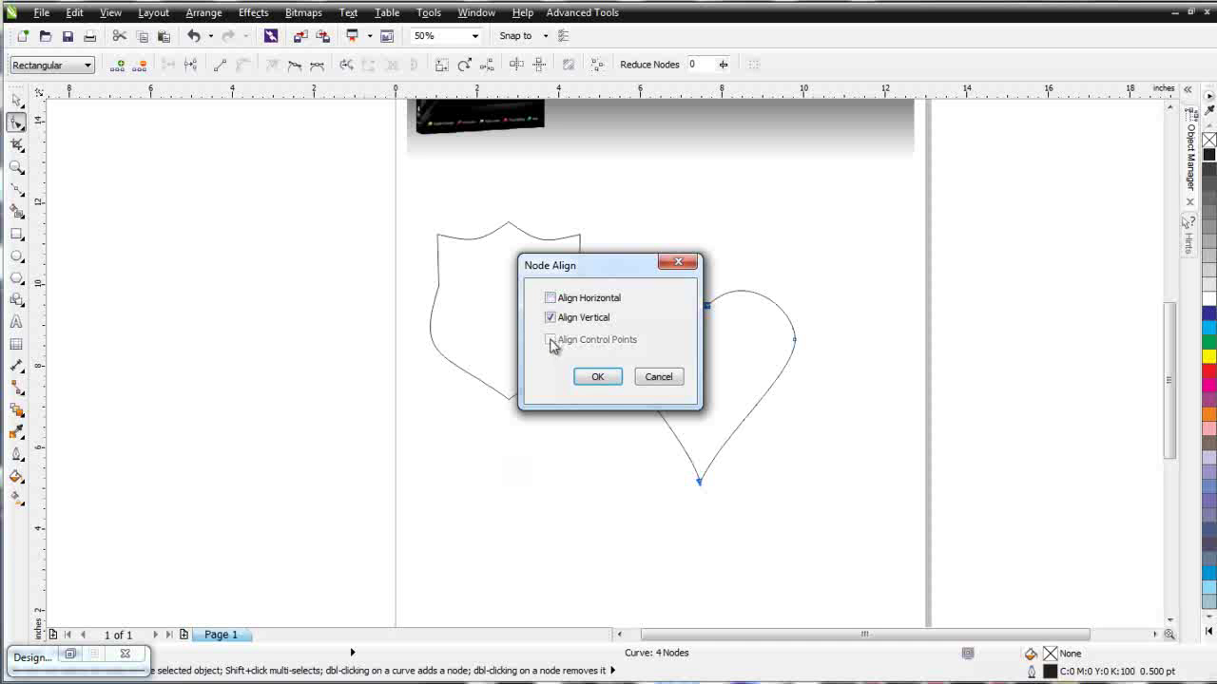
{"action": "left_click", "coordinate": [591, 382]}
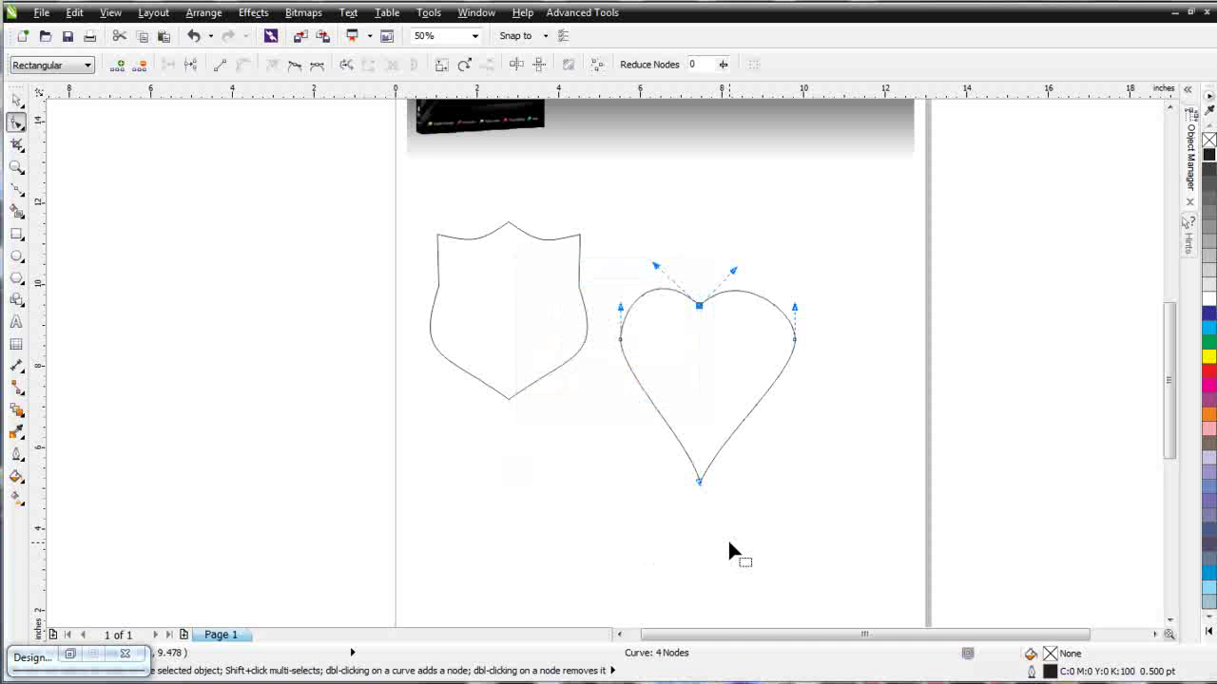
{"action": "left_click", "coordinate": [679, 601]}
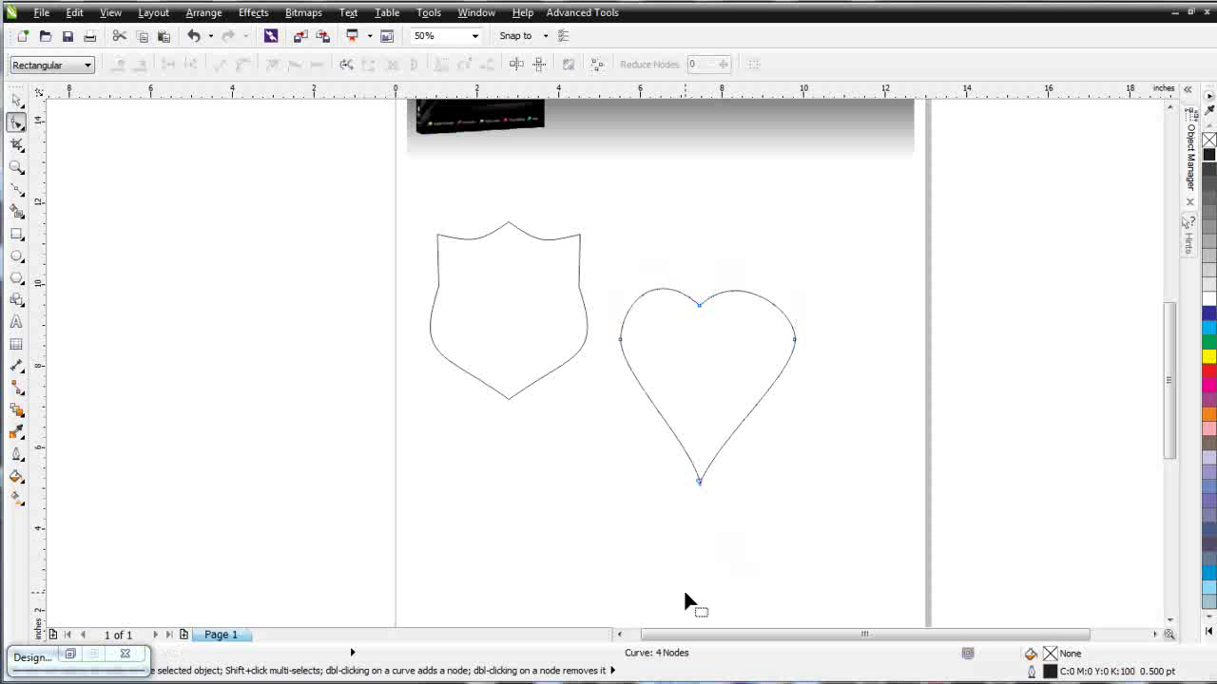
{"action": "key", "text": "ctrl+z"}
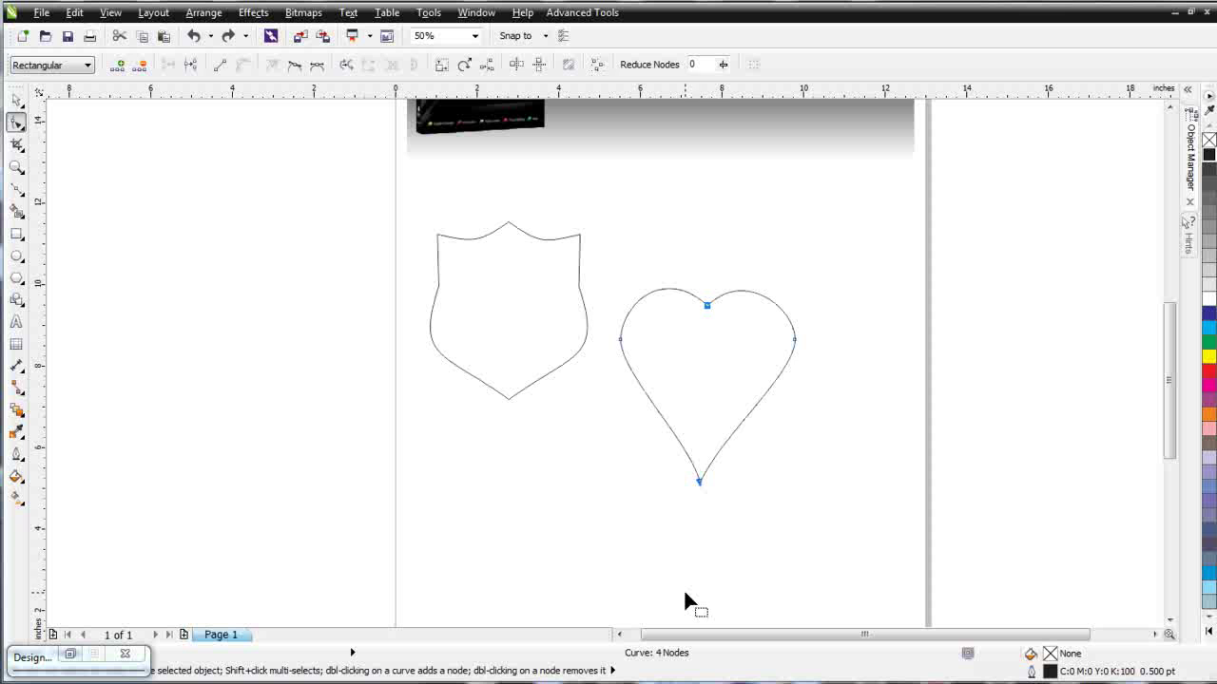
Step: Align the heart's top and bottom nodes vertically, without aligning control points
{"action": "left_click", "coordinate": [706, 304]}
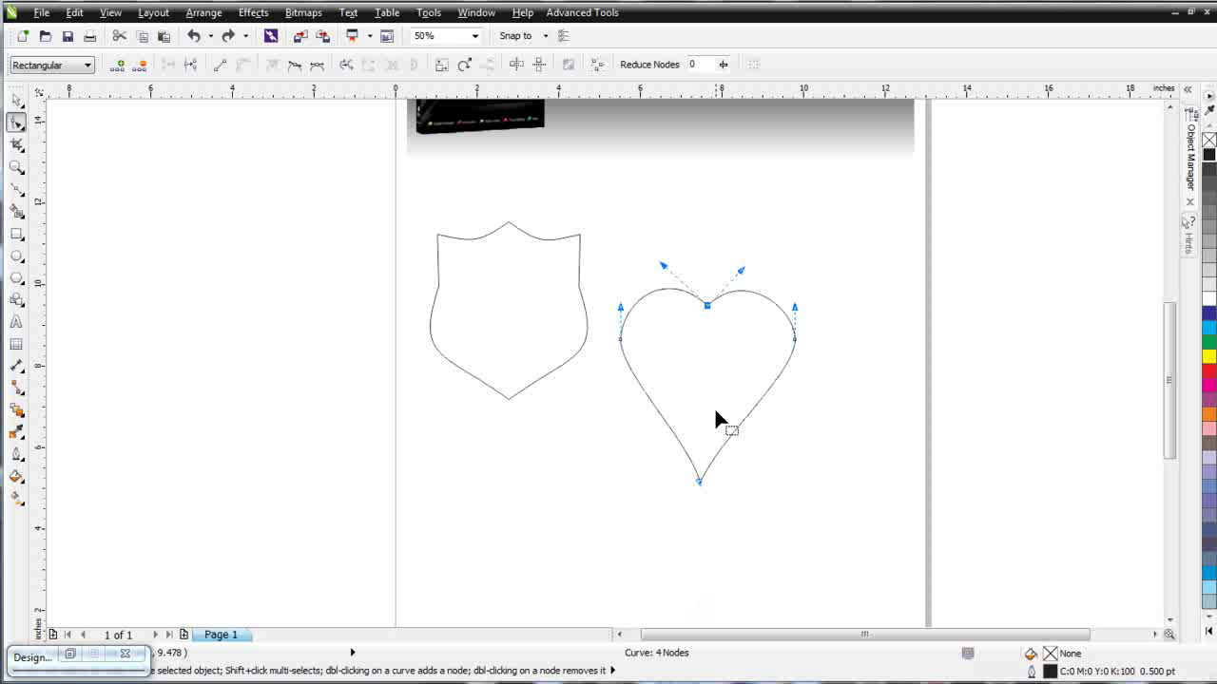
{"action": "left_click", "coordinate": [704, 486]}
{"action": "left_click", "coordinate": [699, 480]}
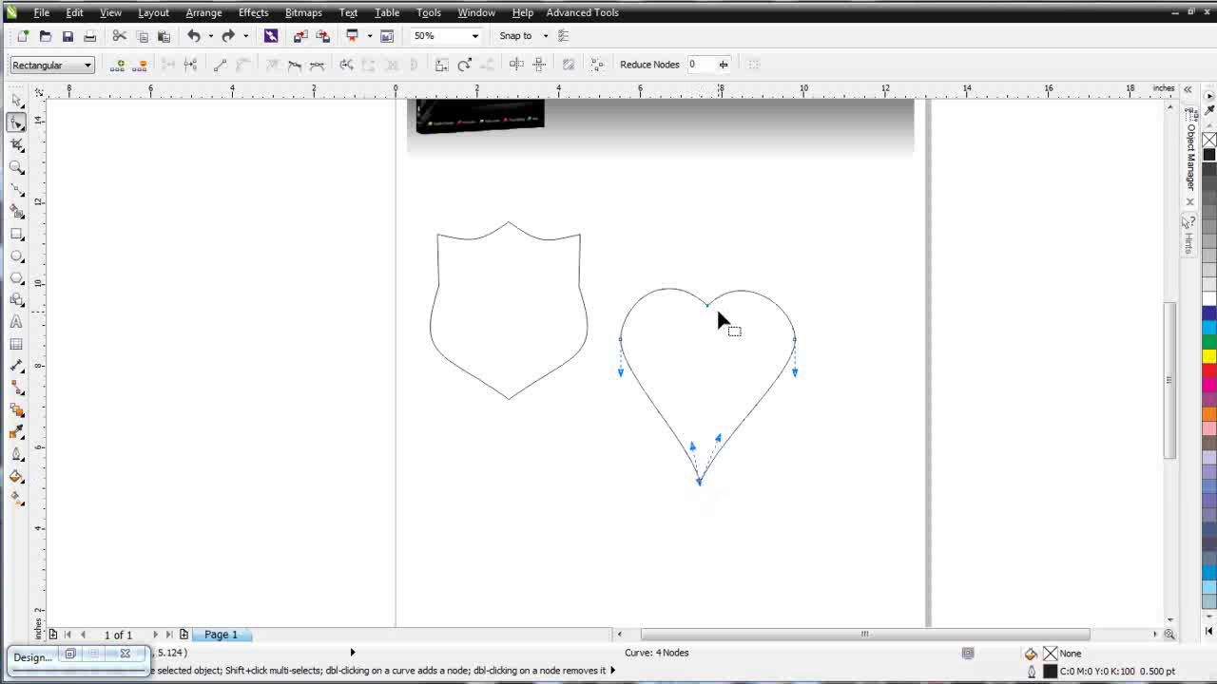
{"action": "left_click", "coordinate": [707, 305], "text": "shift"}
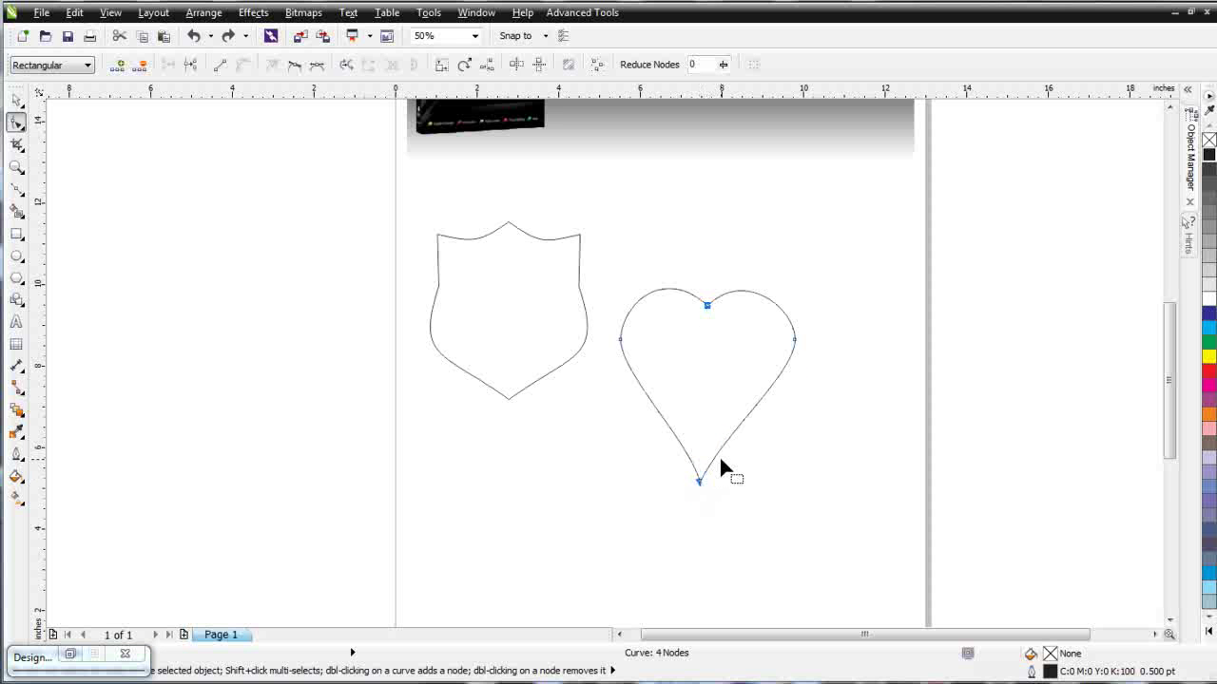
{"action": "left_click", "coordinate": [485, 64]}
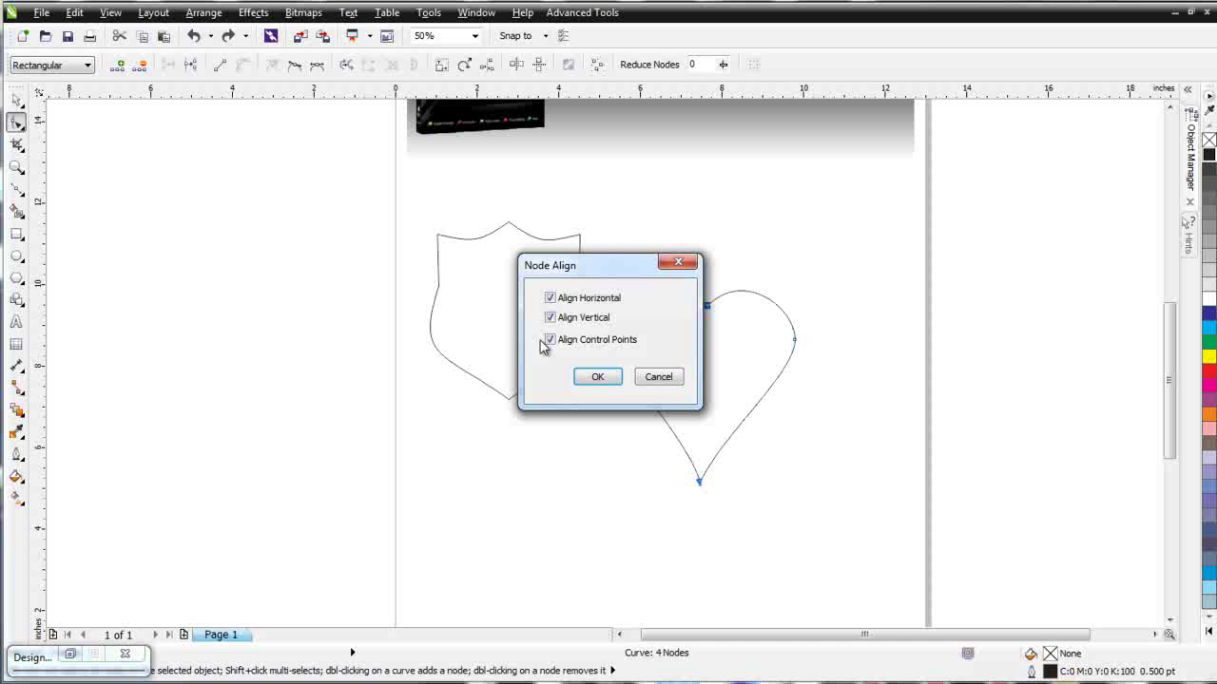
{"action": "left_click", "coordinate": [549, 339]}
{"action": "left_click", "coordinate": [550, 299]}
{"action": "left_click", "coordinate": [598, 376]}
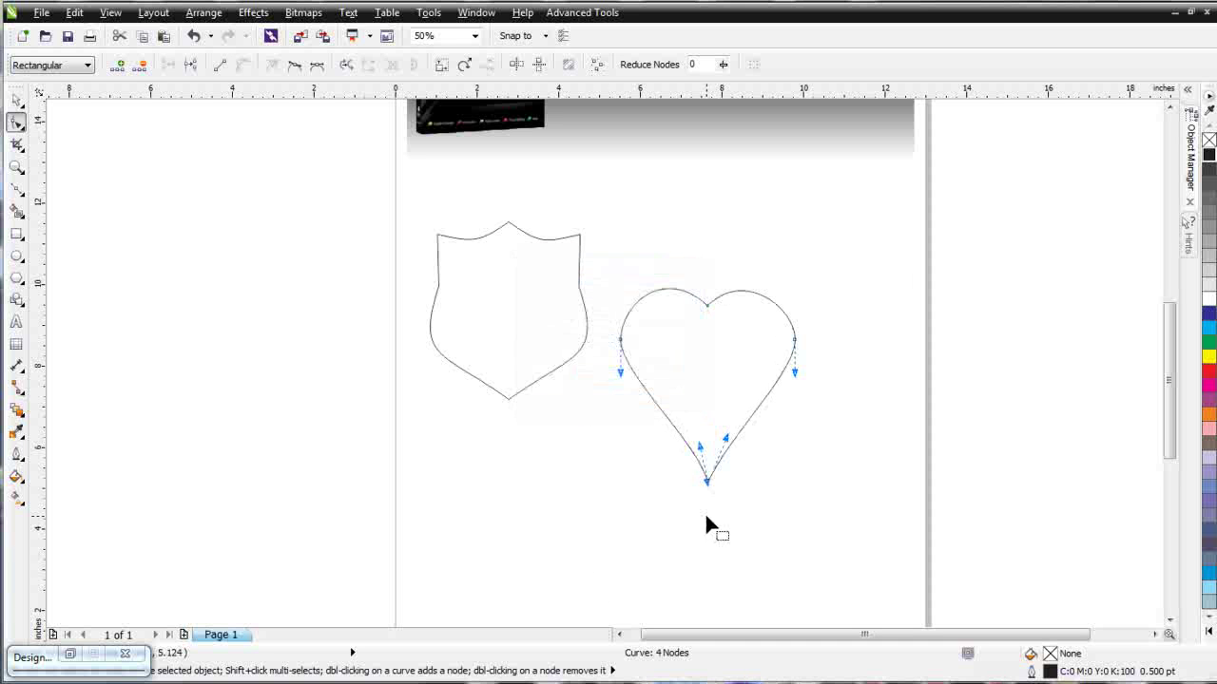
{"action": "left_click", "coordinate": [703, 576]}
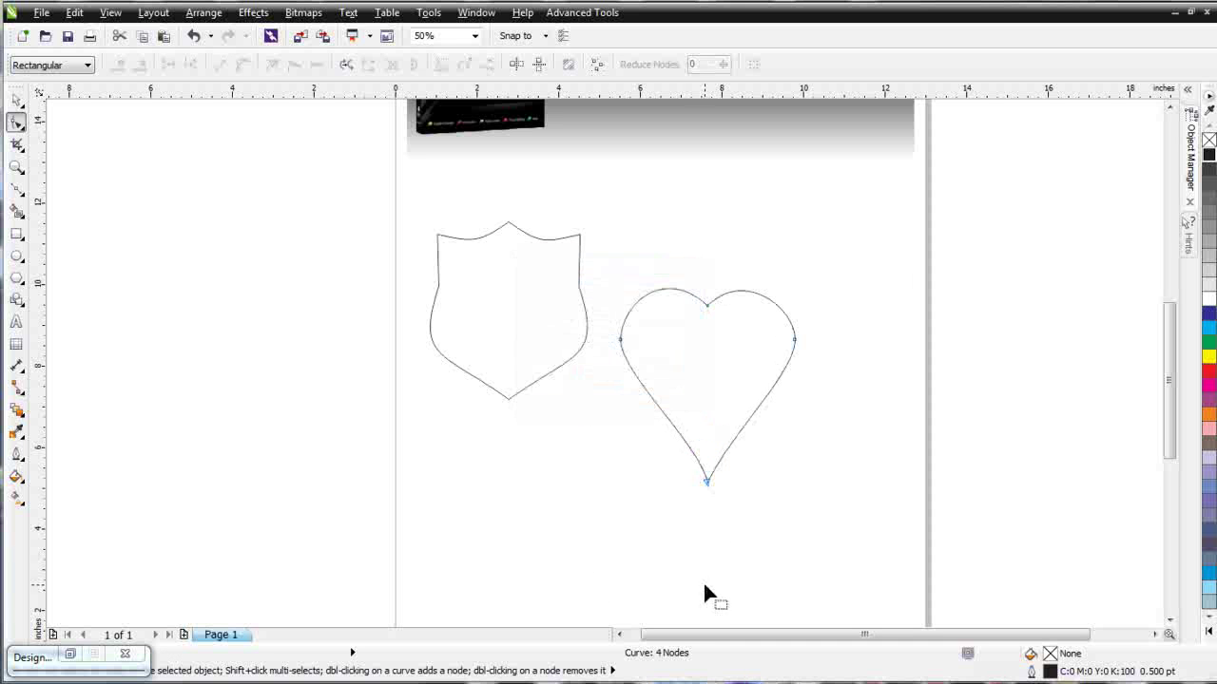
{"action": "left_click", "coordinate": [703, 477]}
Step: Fine-tune the right-side control handles of the heart's top and bottom nodes
{"action": "left_click", "coordinate": [708, 306]}
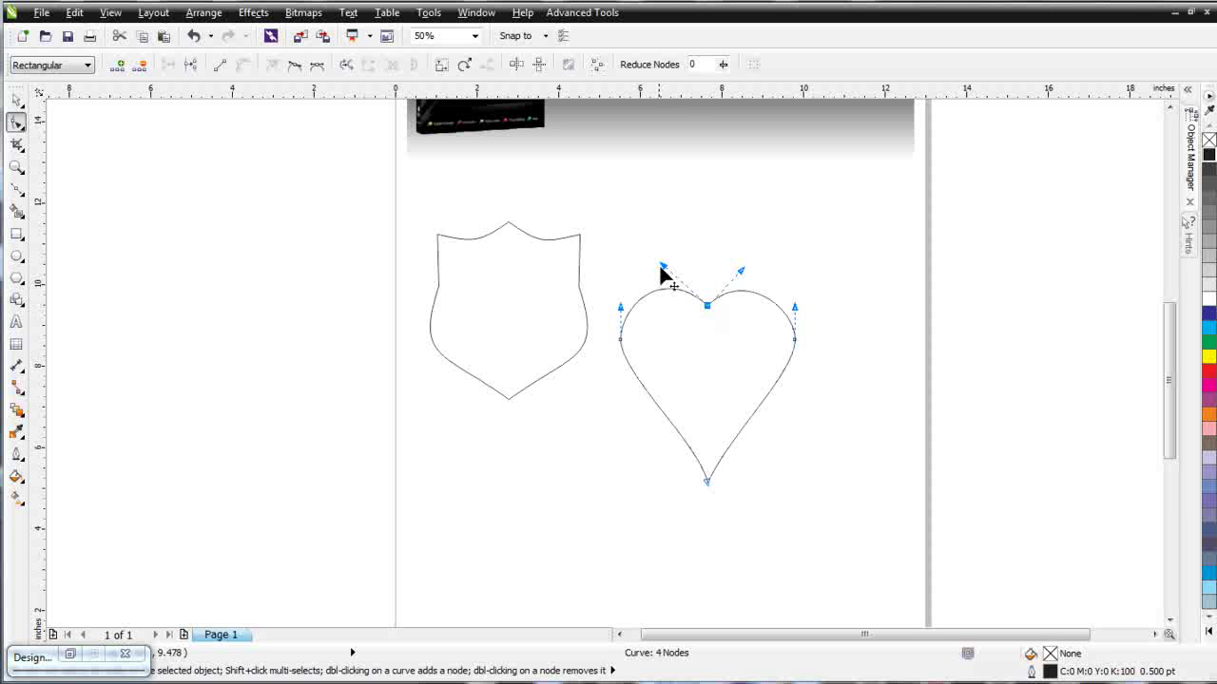
{"action": "left_click_drag", "start_coordinate": [743, 271], "coordinate": [750, 270]}
{"action": "left_click", "coordinate": [734, 502]}
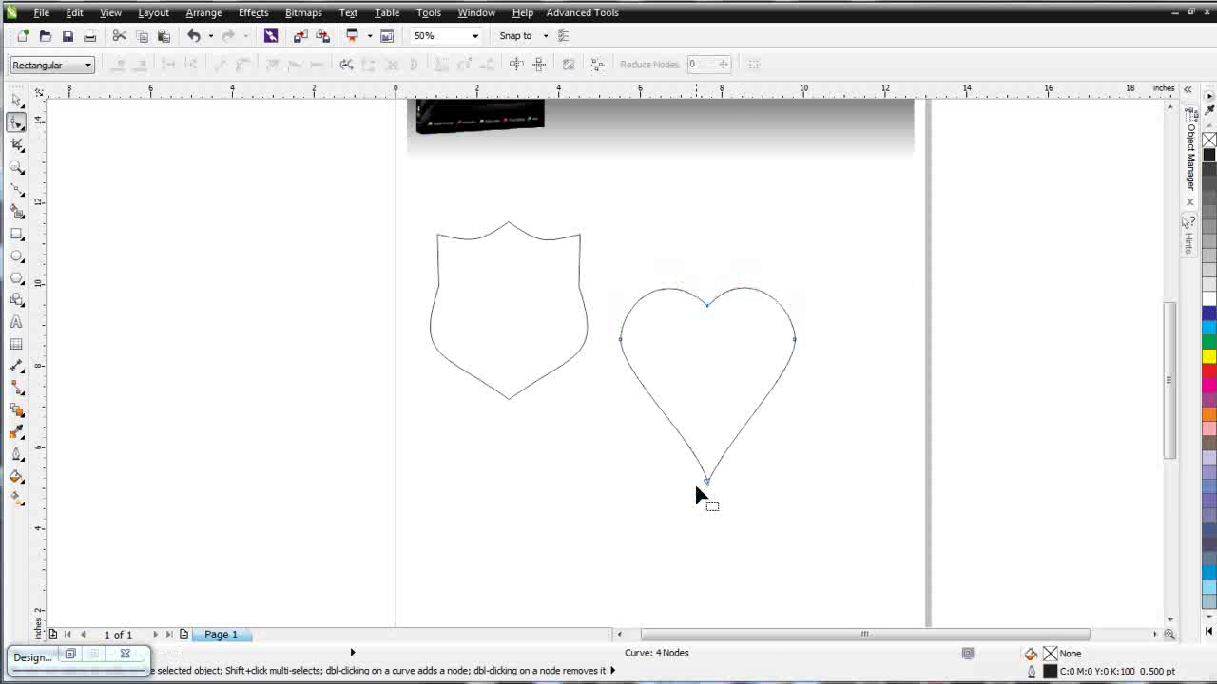
{"action": "left_click", "coordinate": [708, 478]}
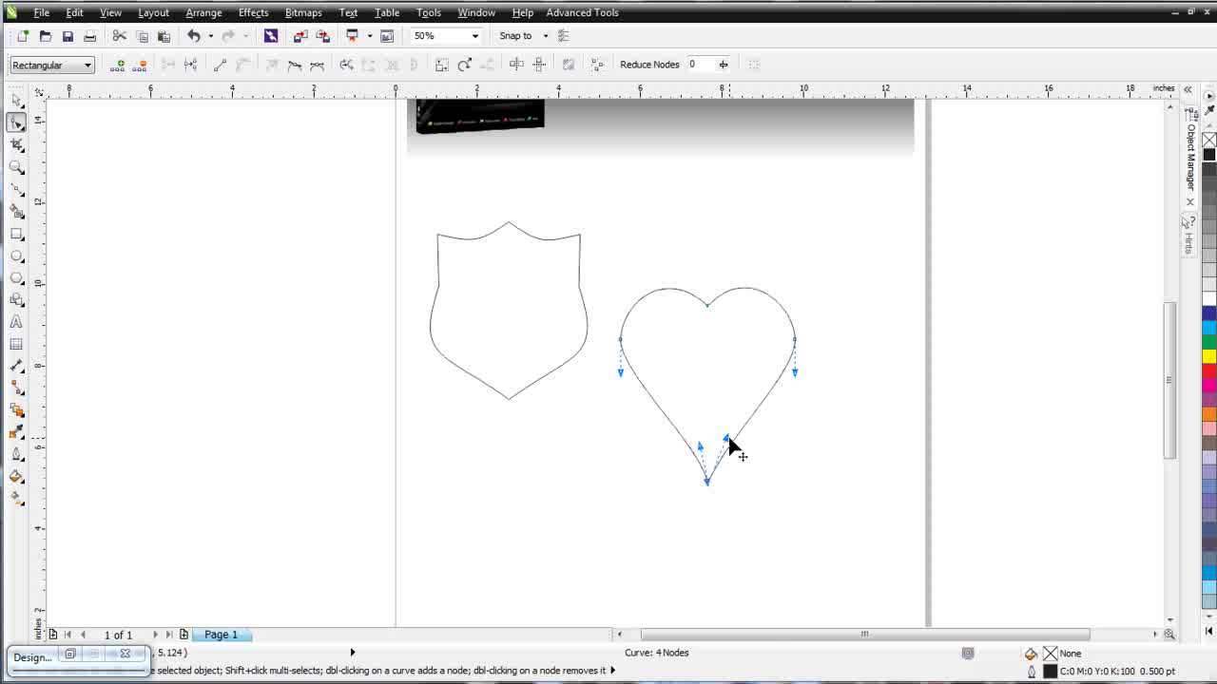
{"action": "left_click_drag", "start_coordinate": [727, 438], "coordinate": [722, 457]}
{"action": "left_click", "coordinate": [771, 491]}
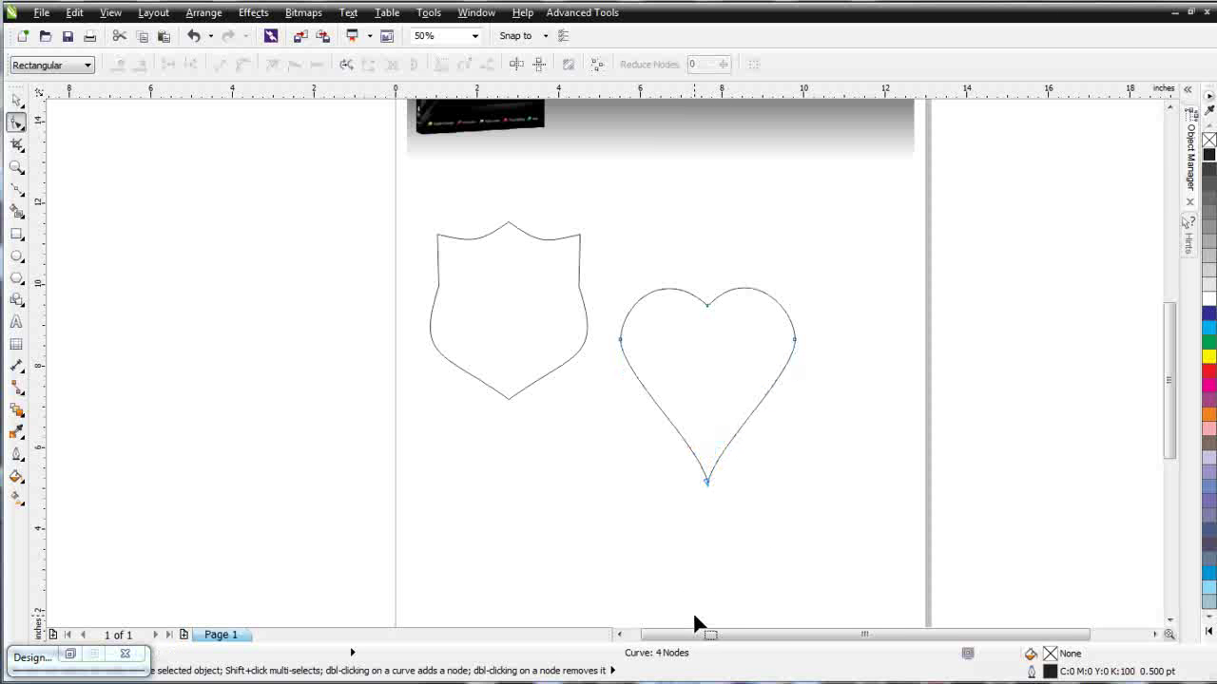
{"action": "left_click", "coordinate": [16, 99]}
{"action": "left_click_drag", "start_coordinate": [707, 397], "coordinate": [704, 321]}
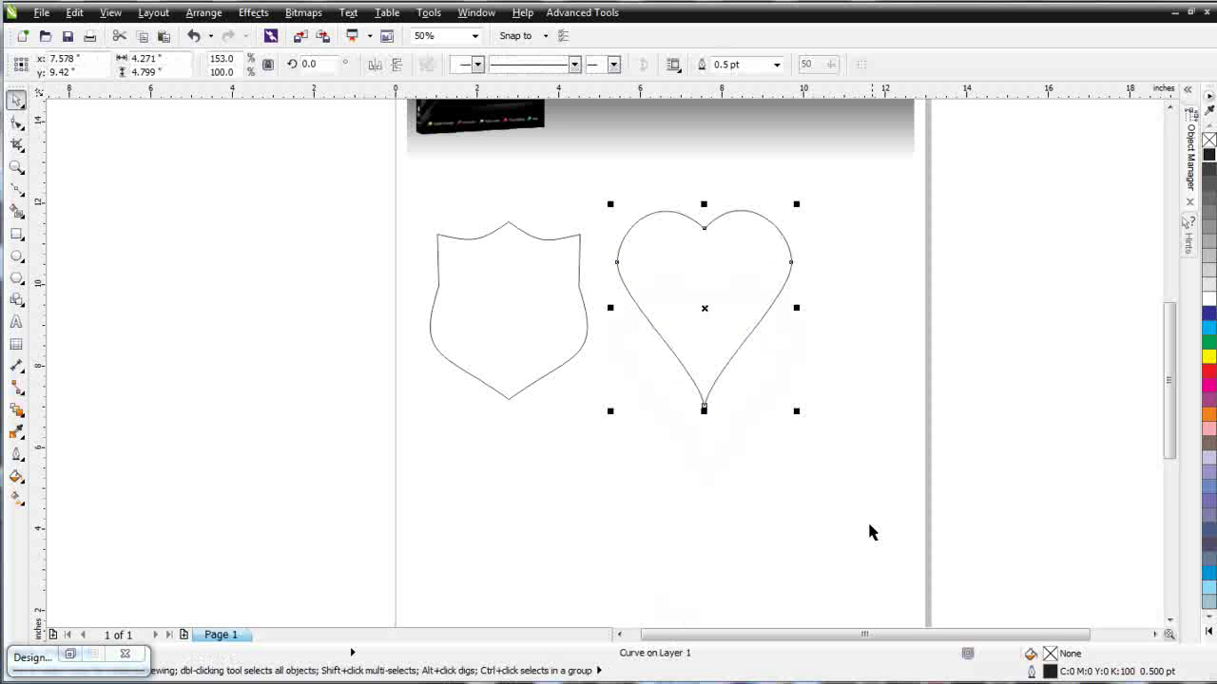